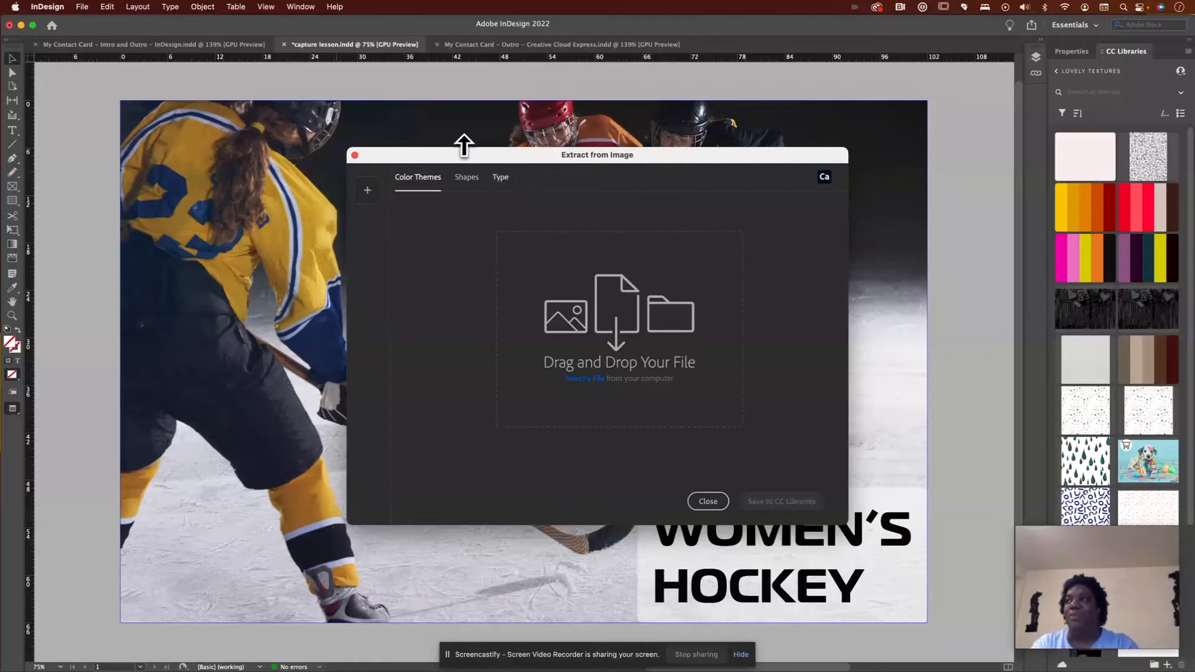
- Close the empty extraction dialog, select the hockey photo, and extract color themes from it
left_click(354, 155)
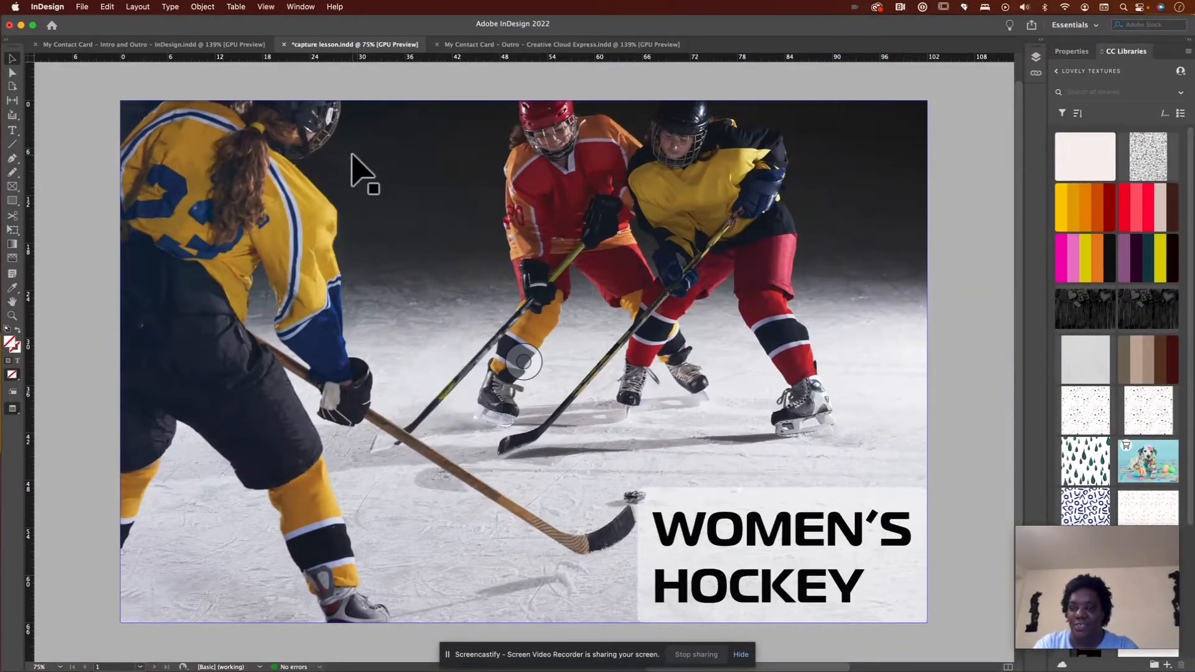
left_click(373, 194)
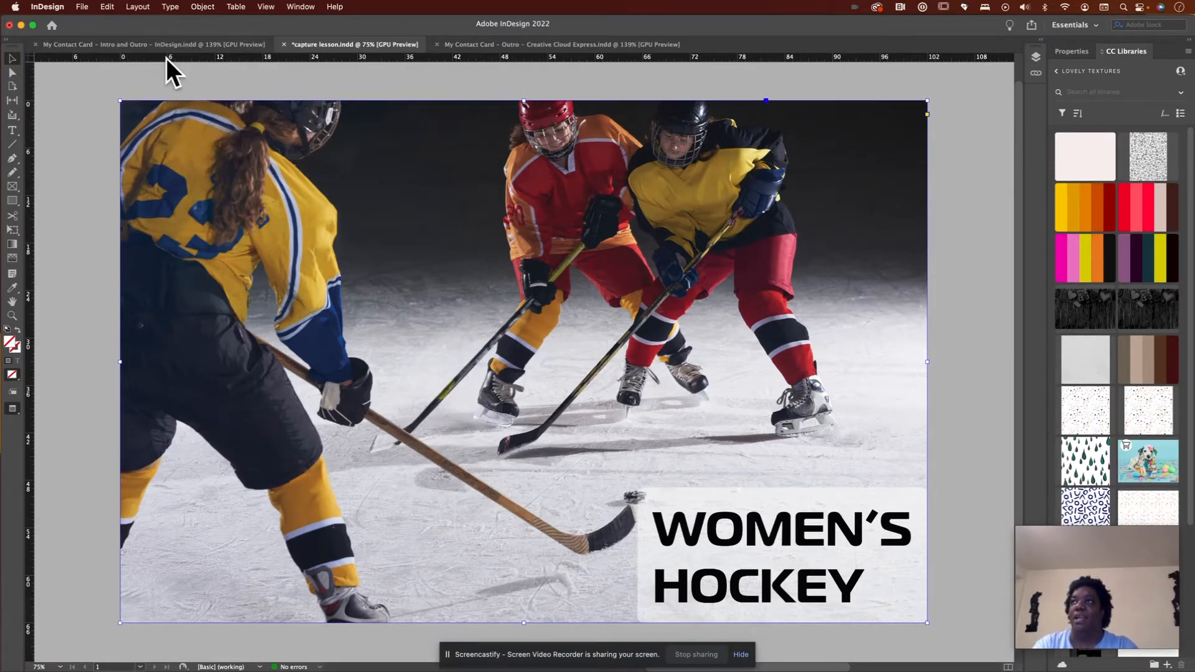
left_click(198, 6)
mouse_move(212, 195)
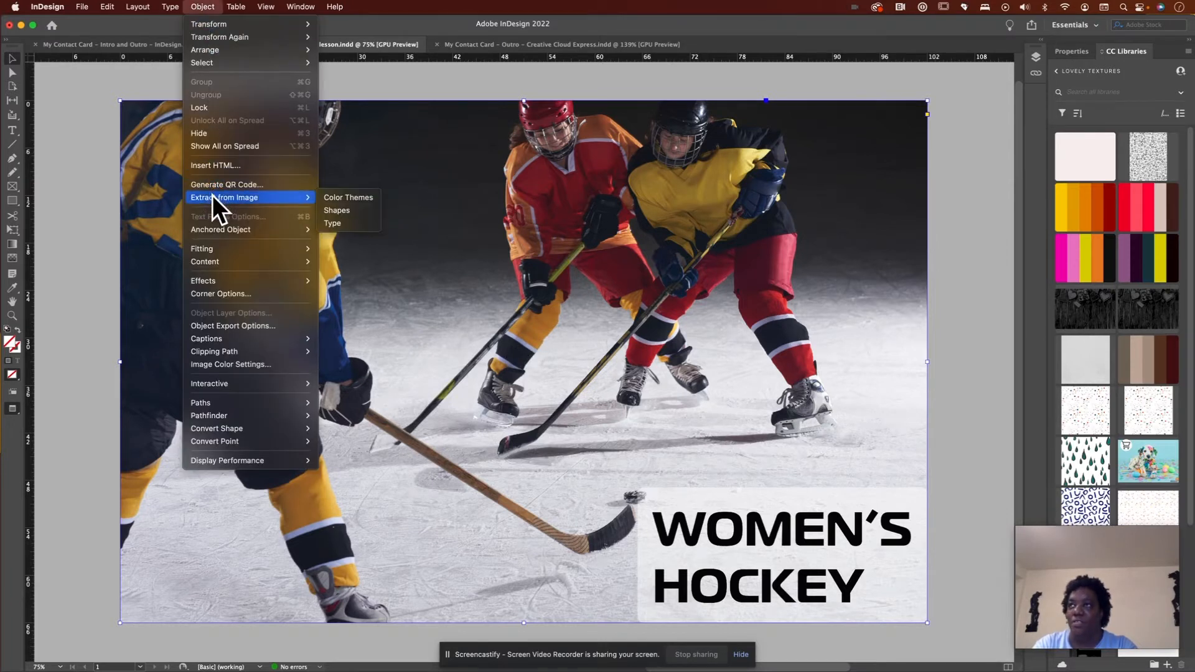
left_click(327, 197)
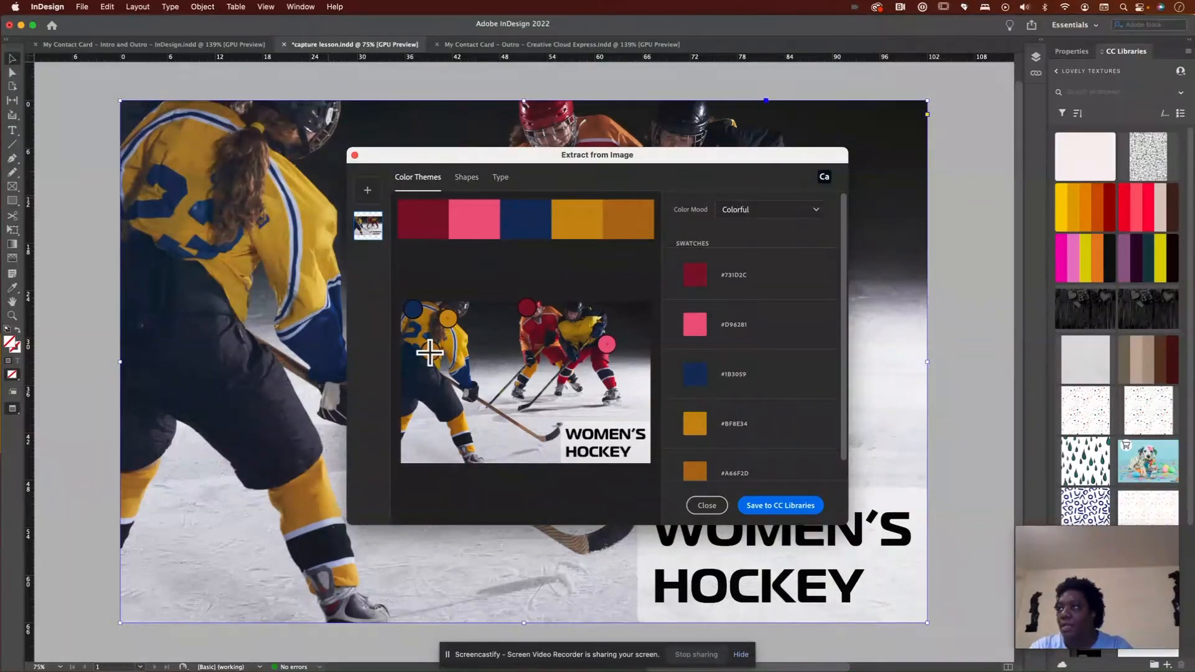
- Resample the theme's fifth swatch from the white ice between the players
left_click_drag(429, 353, 462, 433)
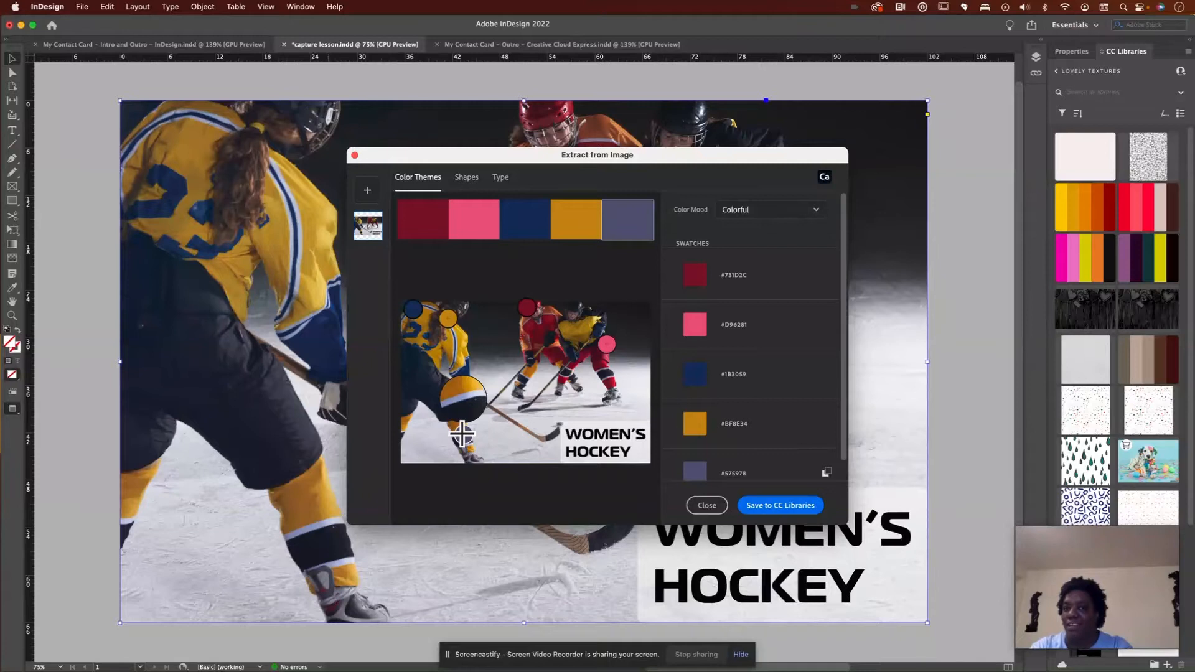
left_click_drag(462, 434, 518, 405)
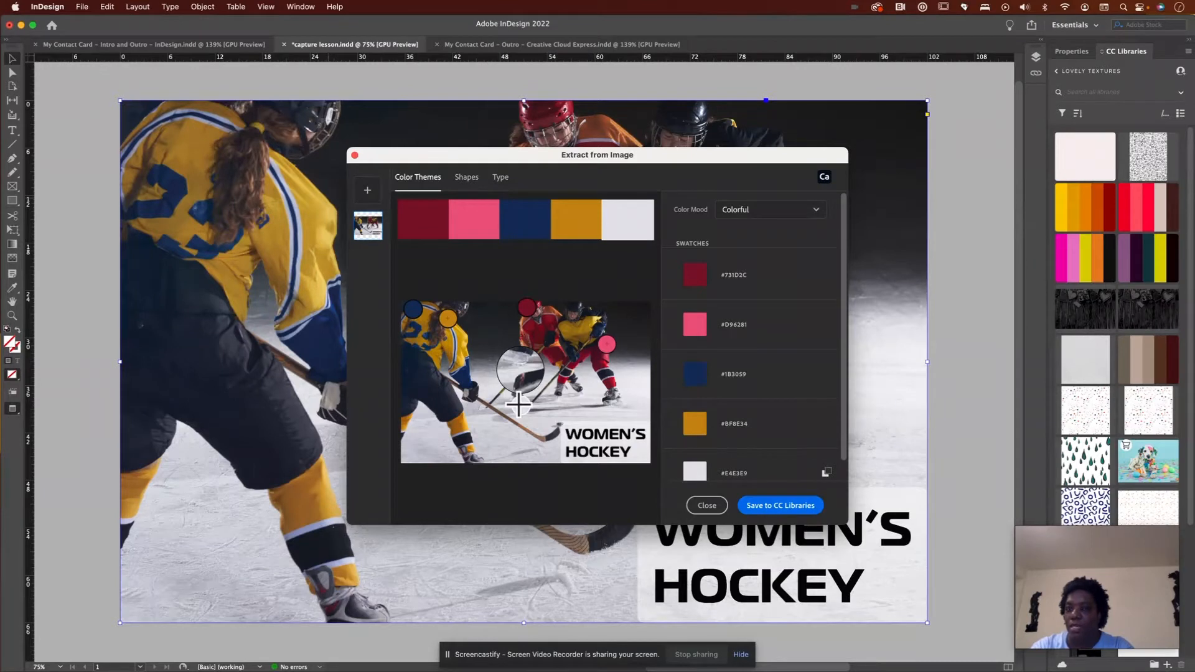
mouse_move(519, 405)
left_mouse_down()
mouse_move(498, 397)
mouse_move(493, 362)
mouse_move(495, 386)
left_mouse_up()
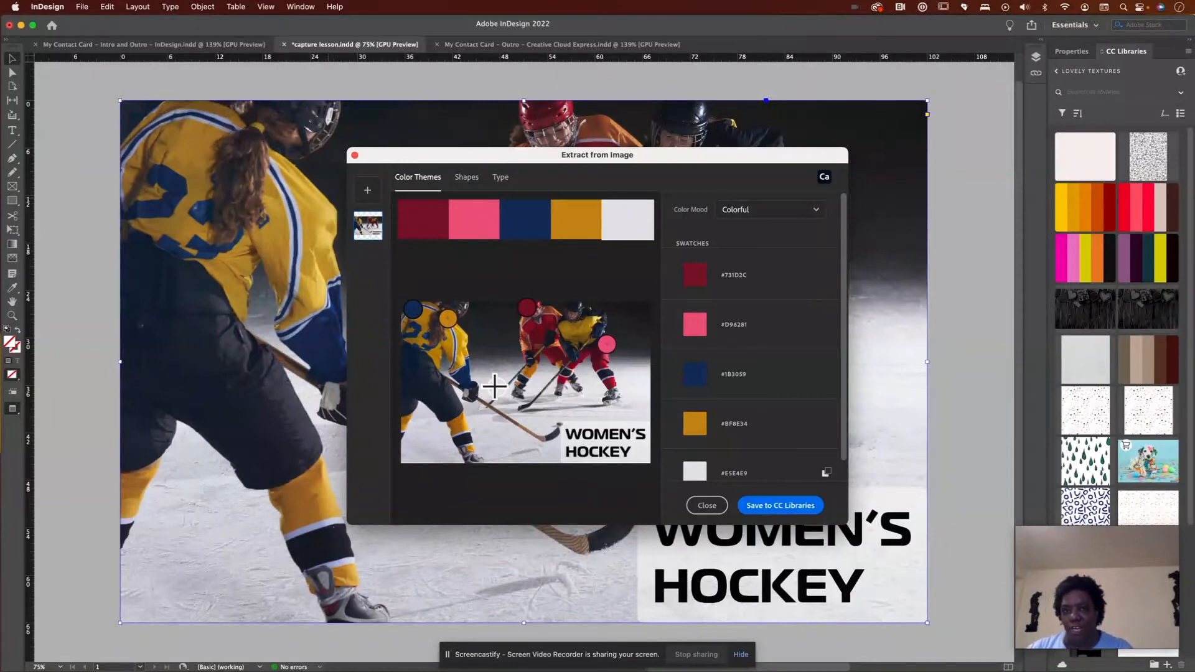
- Try the Bright, Muted, Deep, Dark and None color moods on the extracted theme
left_click(769, 215)
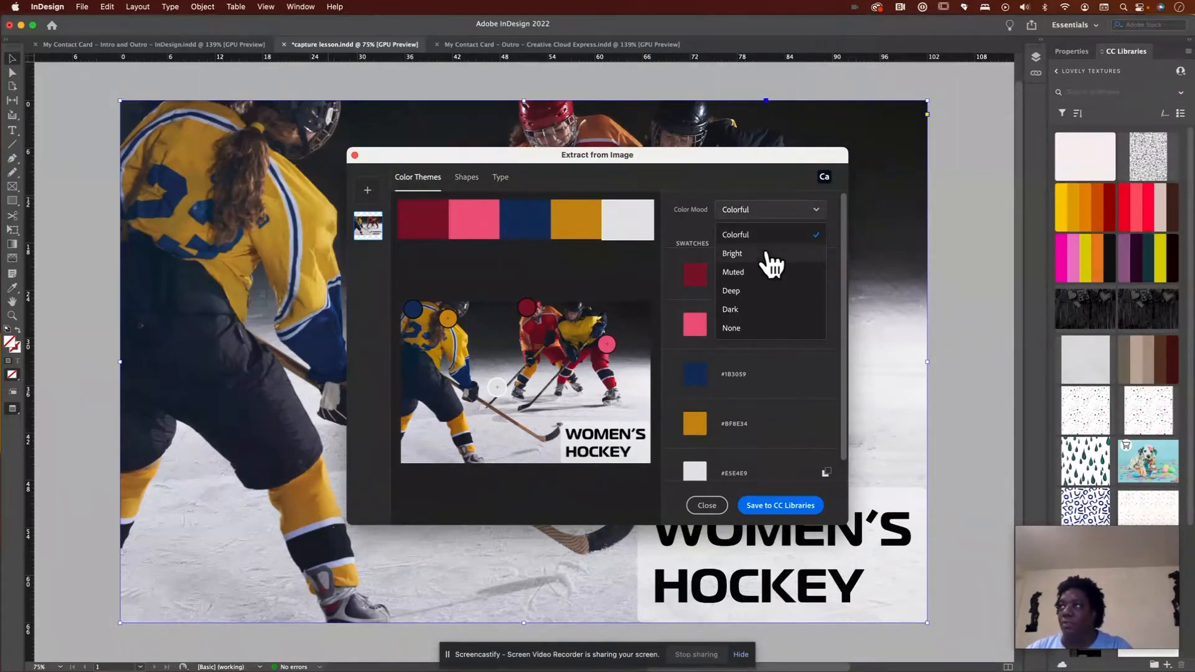
left_click(770, 254)
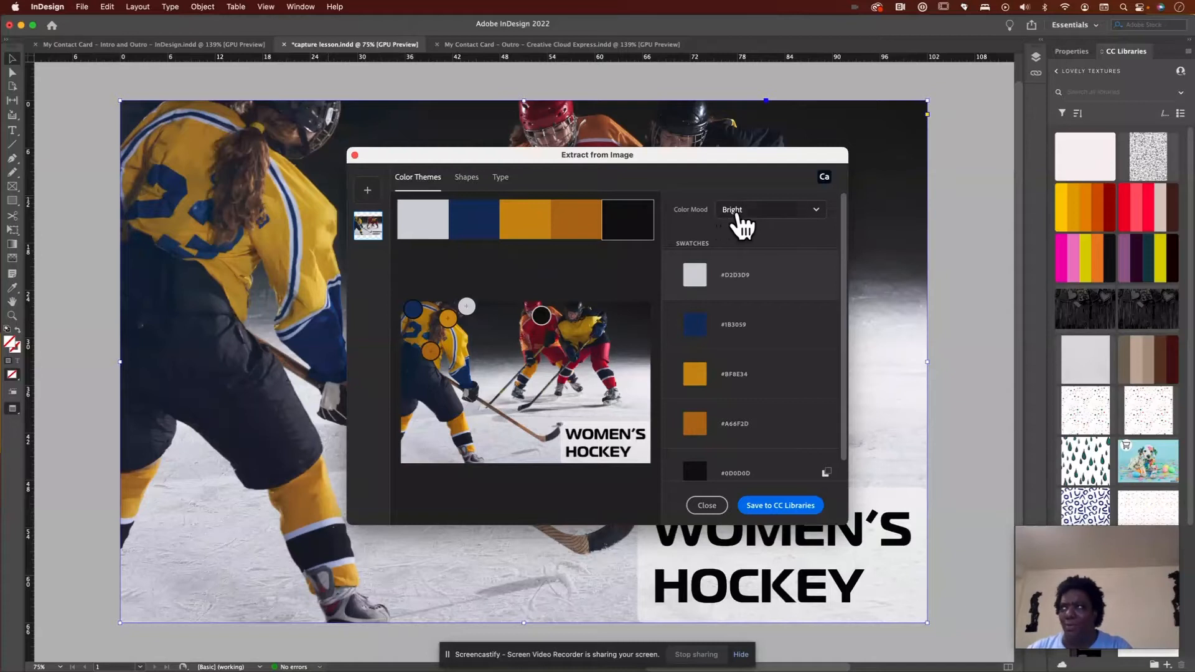
left_click(741, 215)
left_click(744, 272)
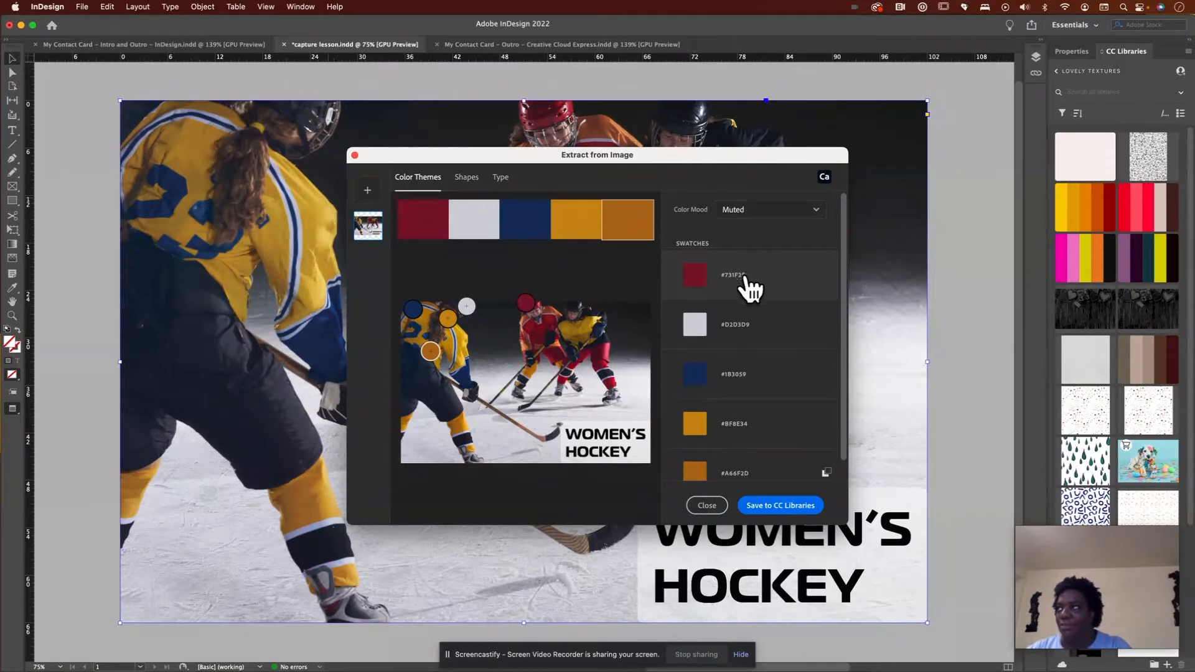
left_click(759, 215)
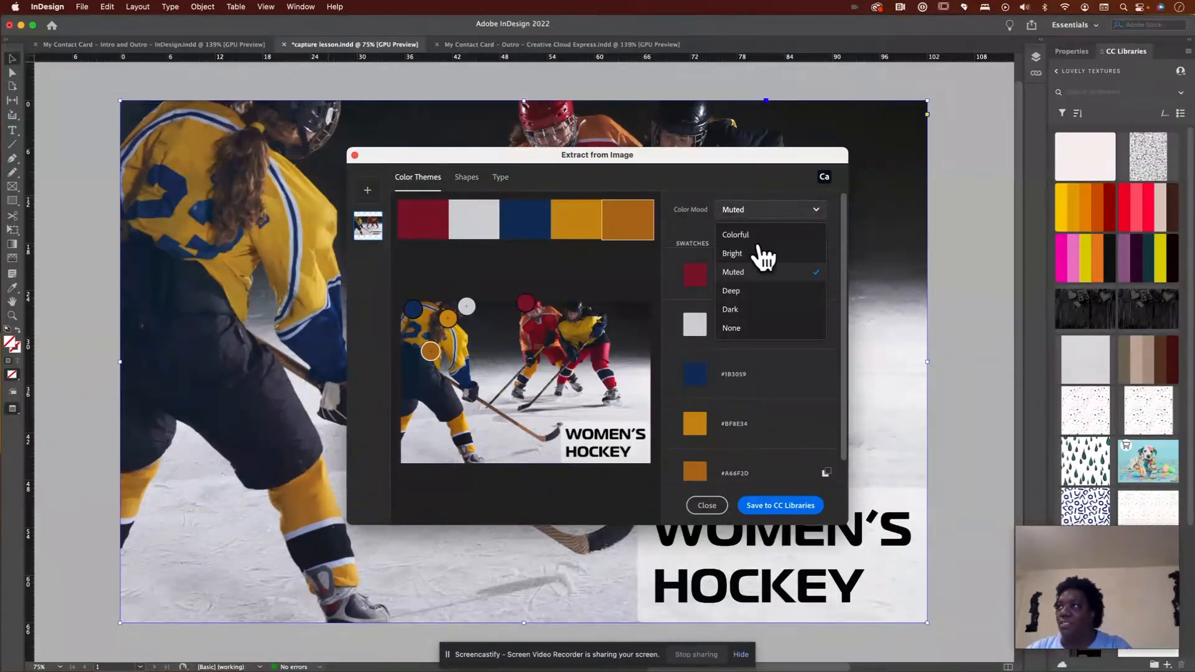
left_click(732, 291)
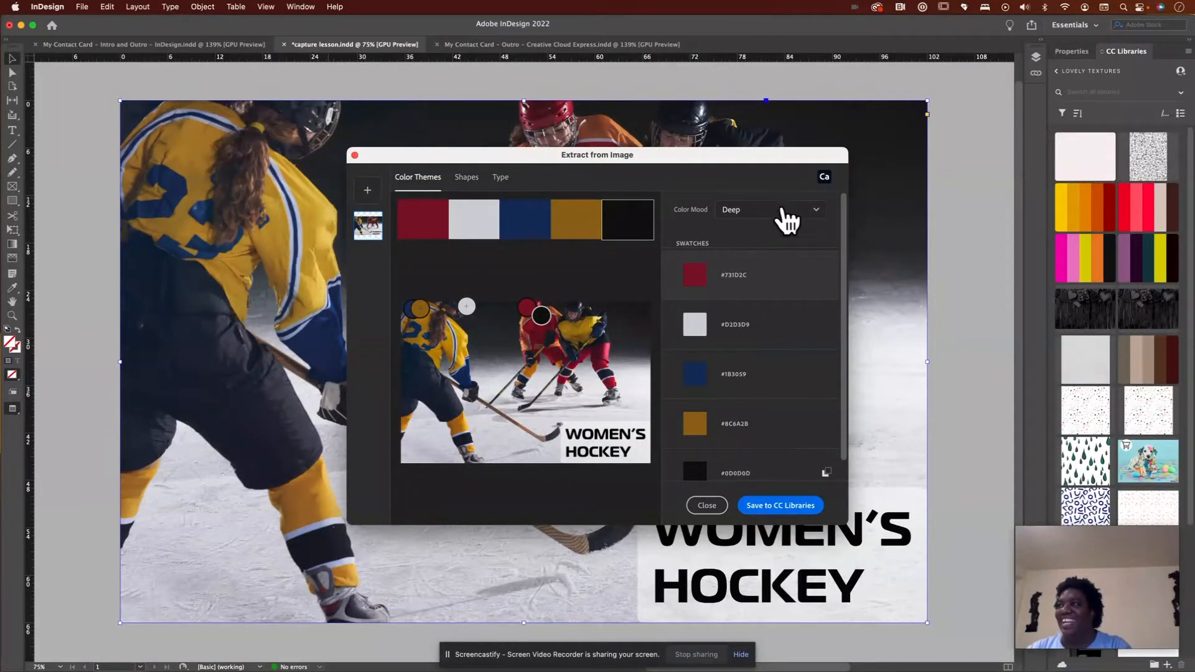
left_click(780, 217)
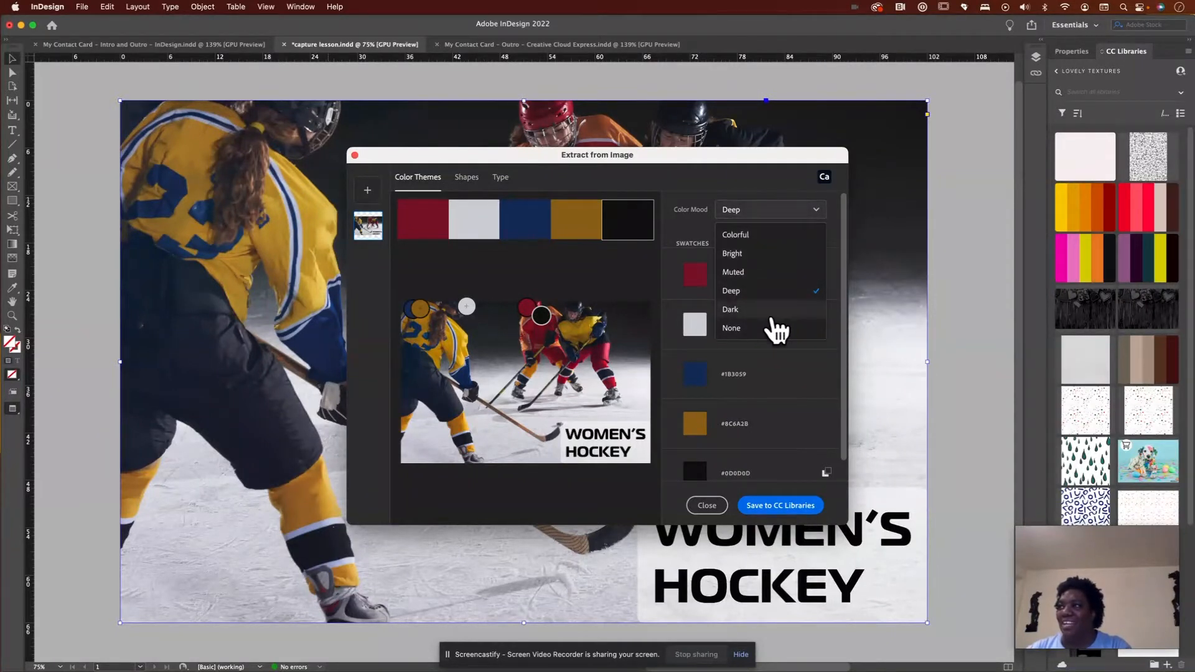
left_click(772, 311)
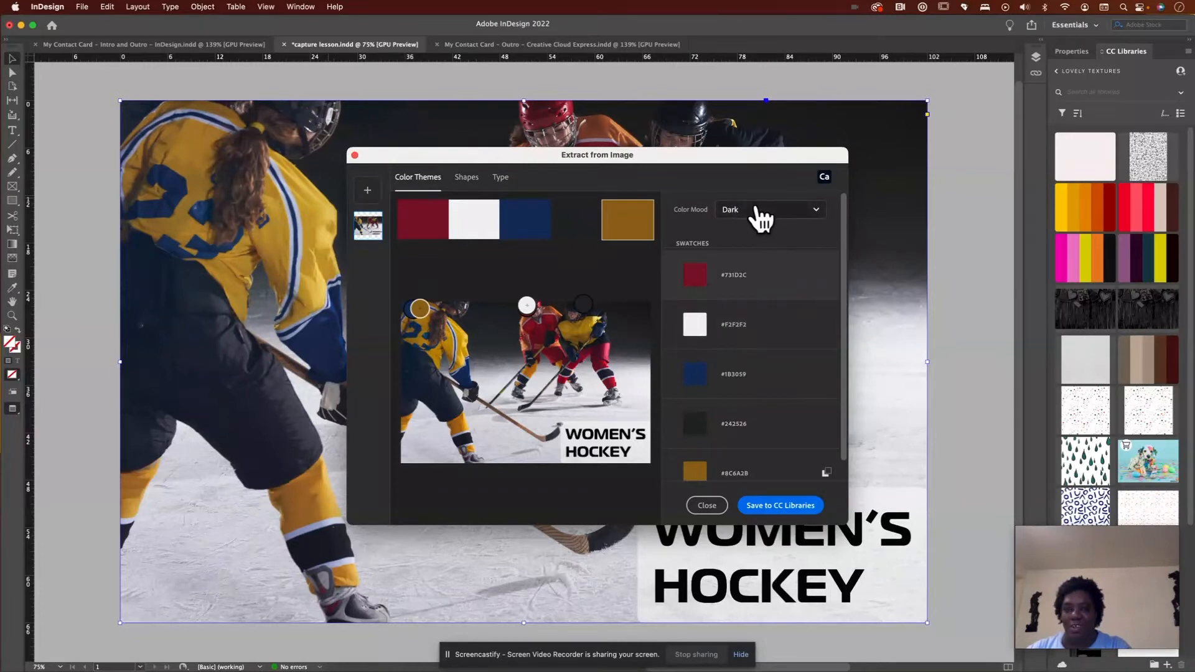
left_click(797, 211)
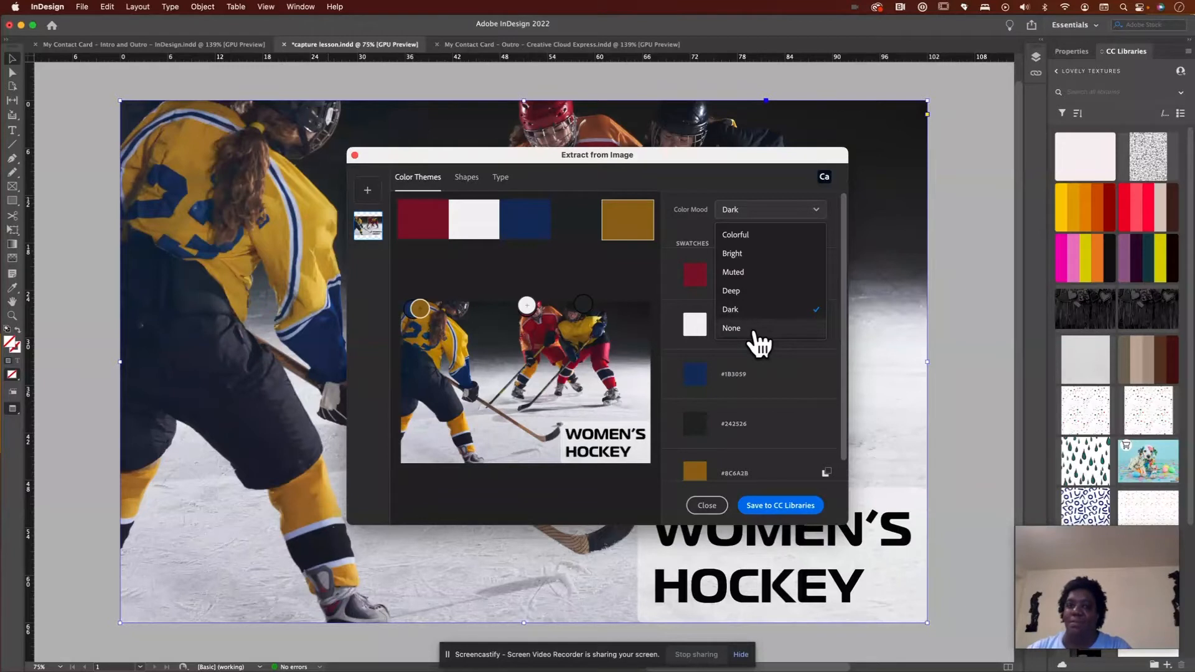
left_click(757, 332)
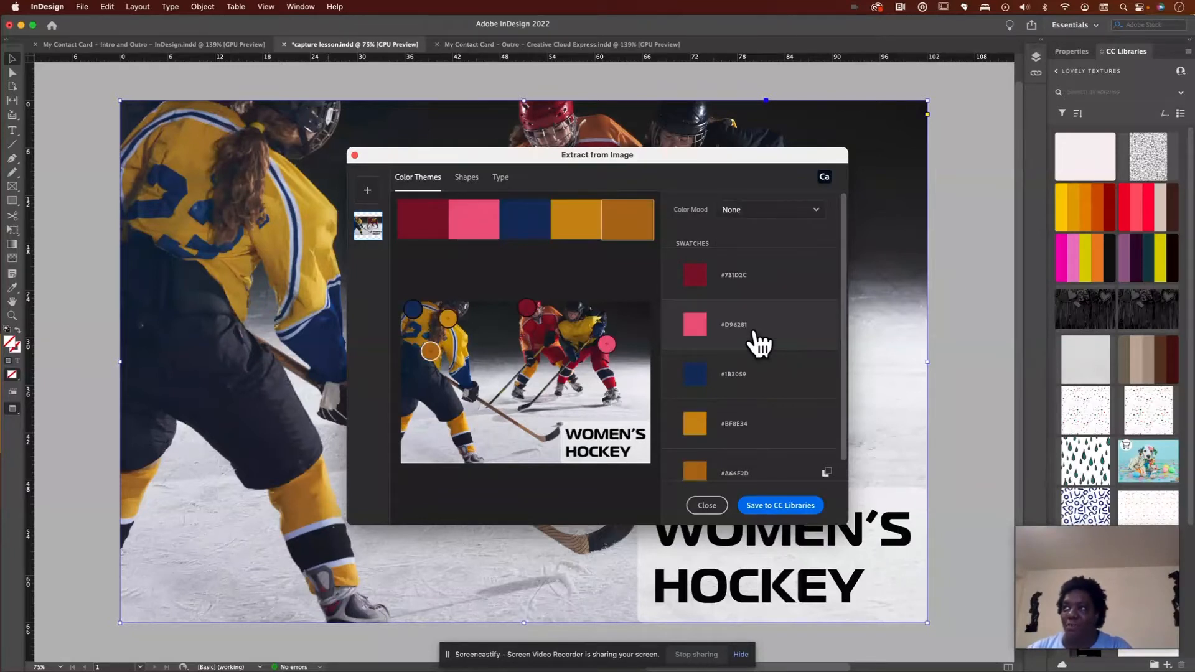
- Set the color mood to Colorful and save the color theme to the Lovely Textures library
left_click(759, 212)
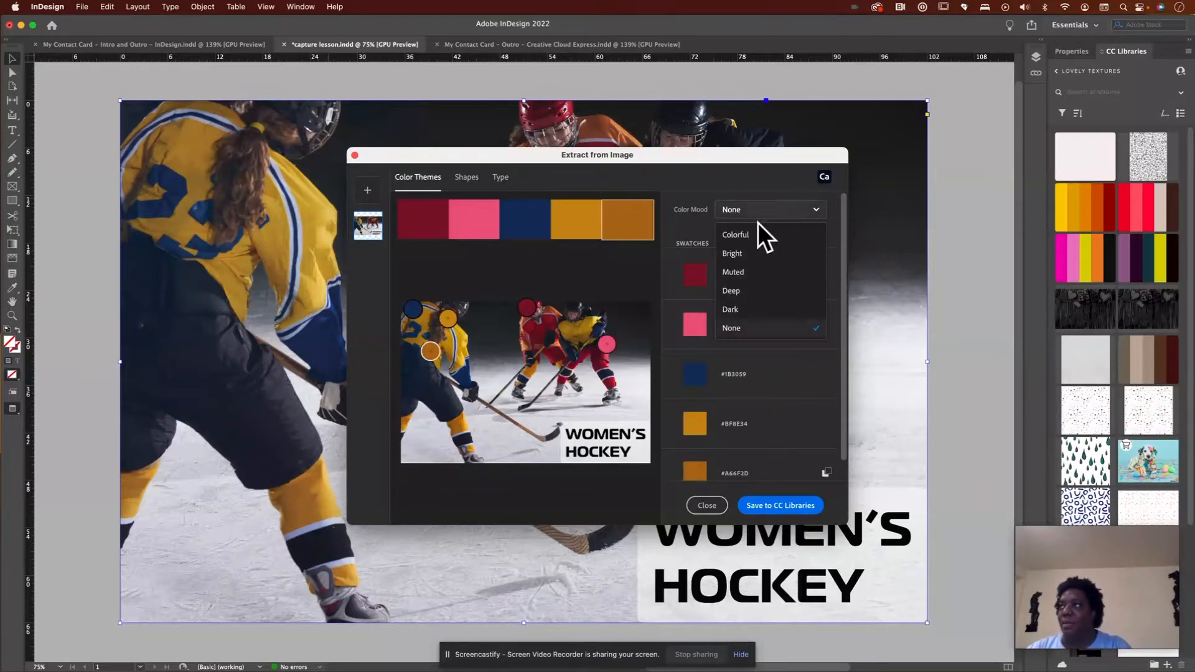
left_click(758, 234)
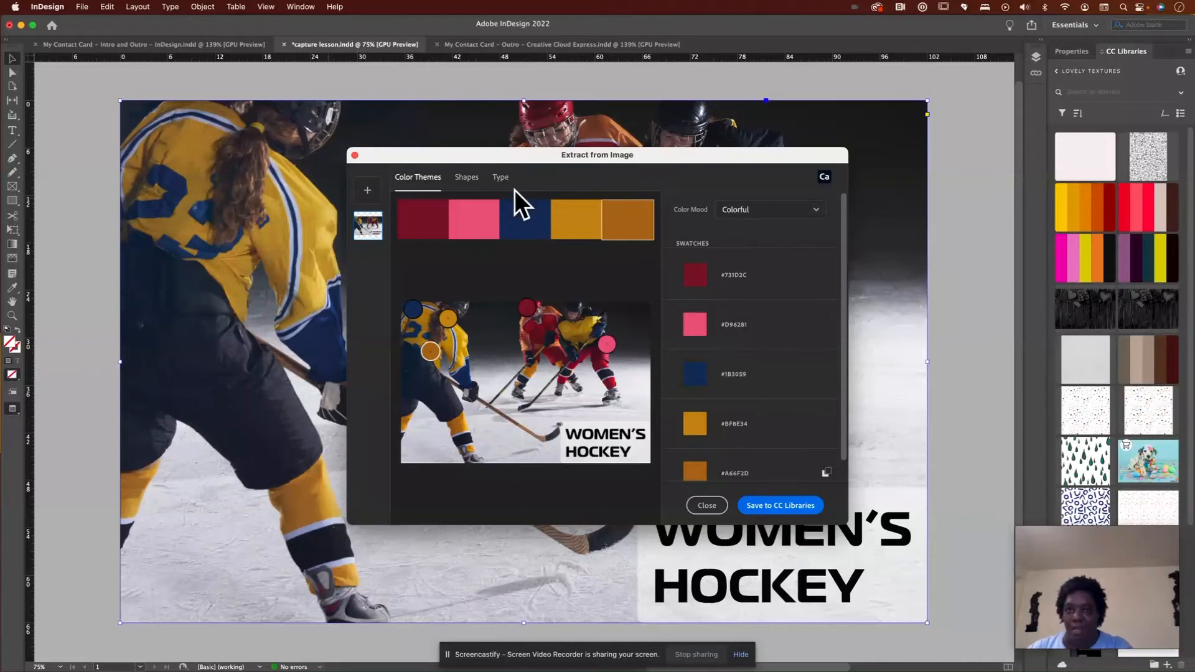
scroll(766, 320, "down", 1)
scroll(772, 320, "up", 1)
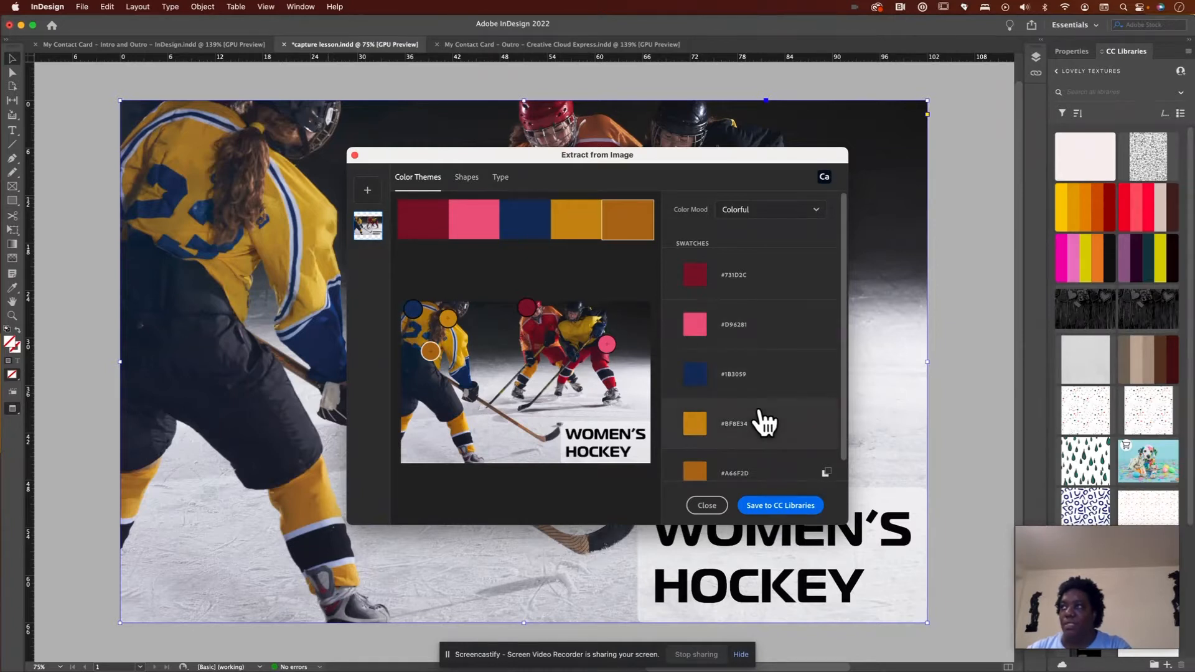
scroll(763, 480, "down", 1)
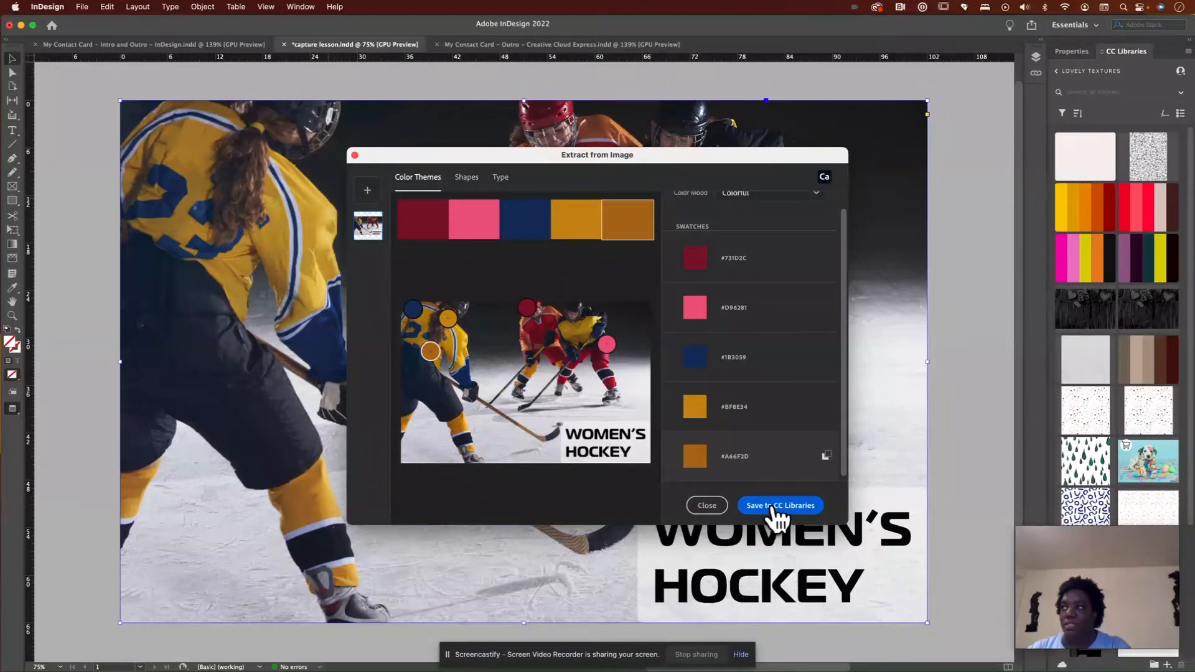
left_click(773, 507)
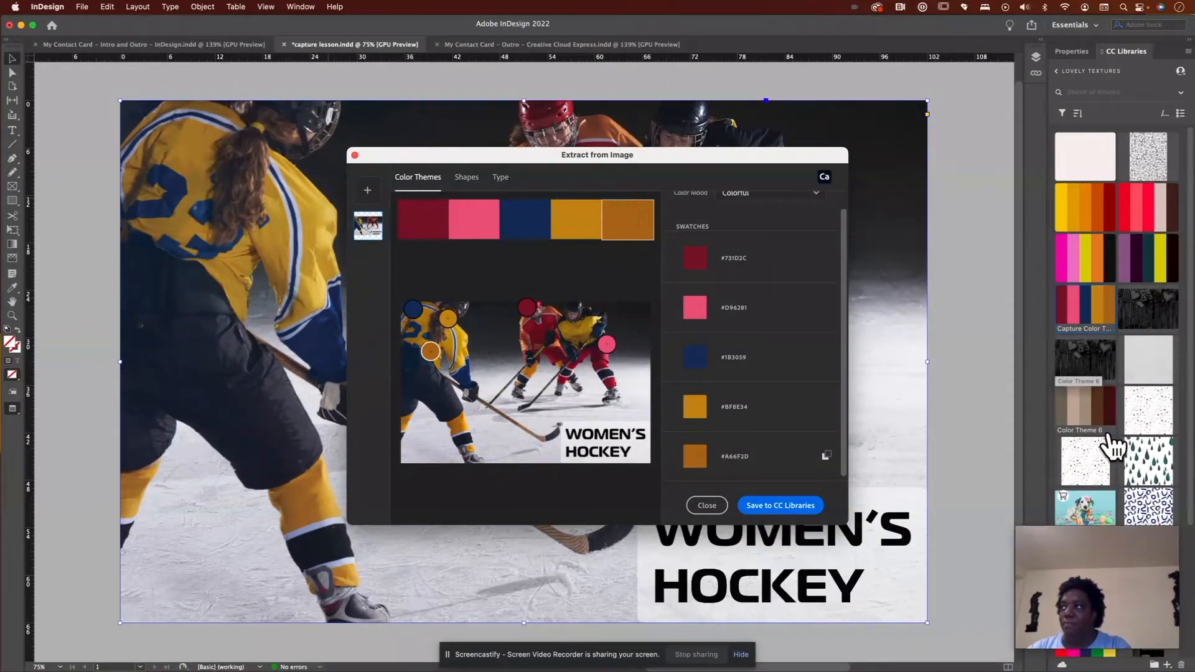
mouse_move(1132, 563)
left_click_drag(1124, 541, 966, 564)
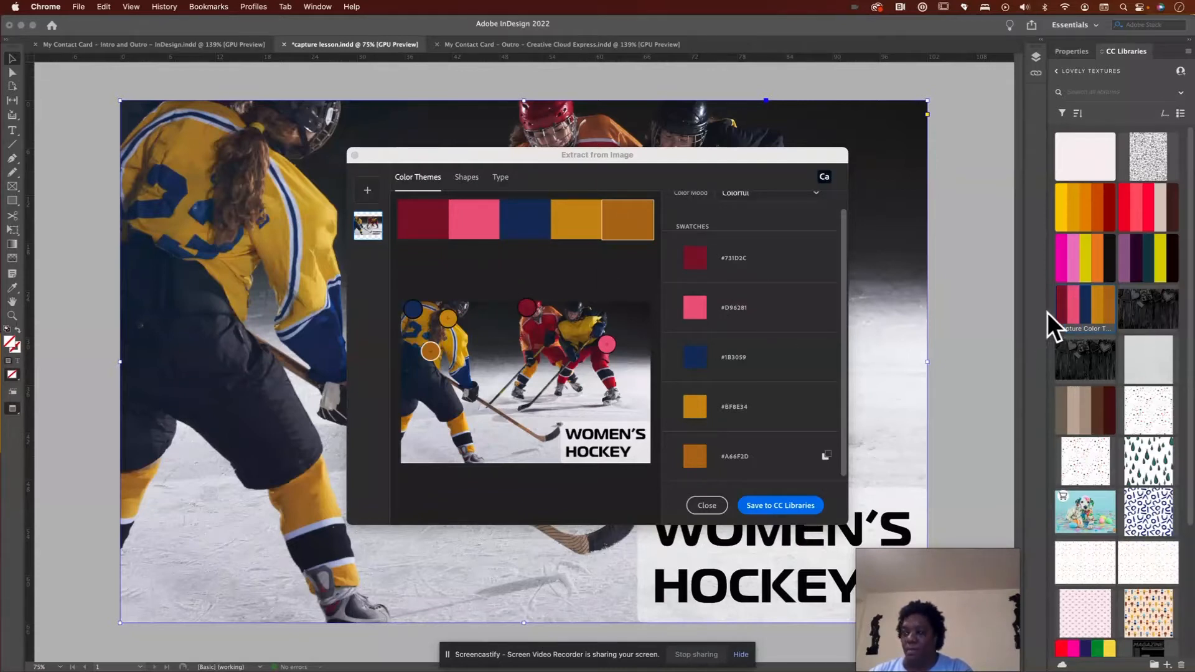
- Switch to shape extraction, try detail levels 2 and 100 on the hockey image, and set the detail to 58
left_click(471, 178)
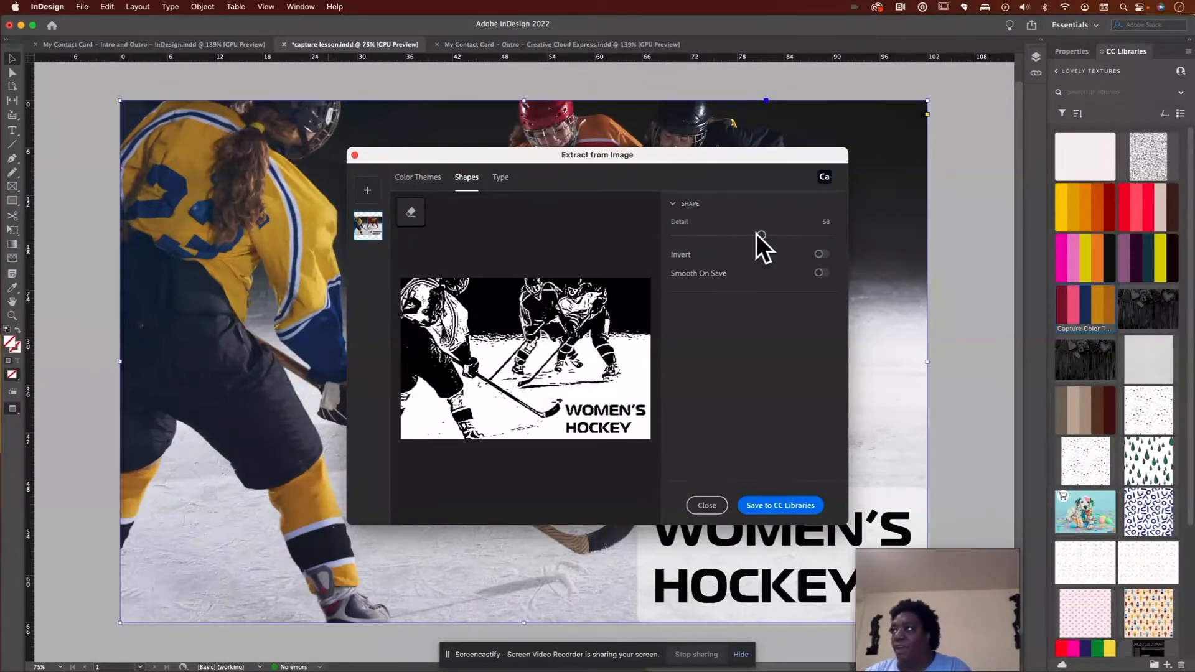
left_click_drag(764, 238, 676, 232)
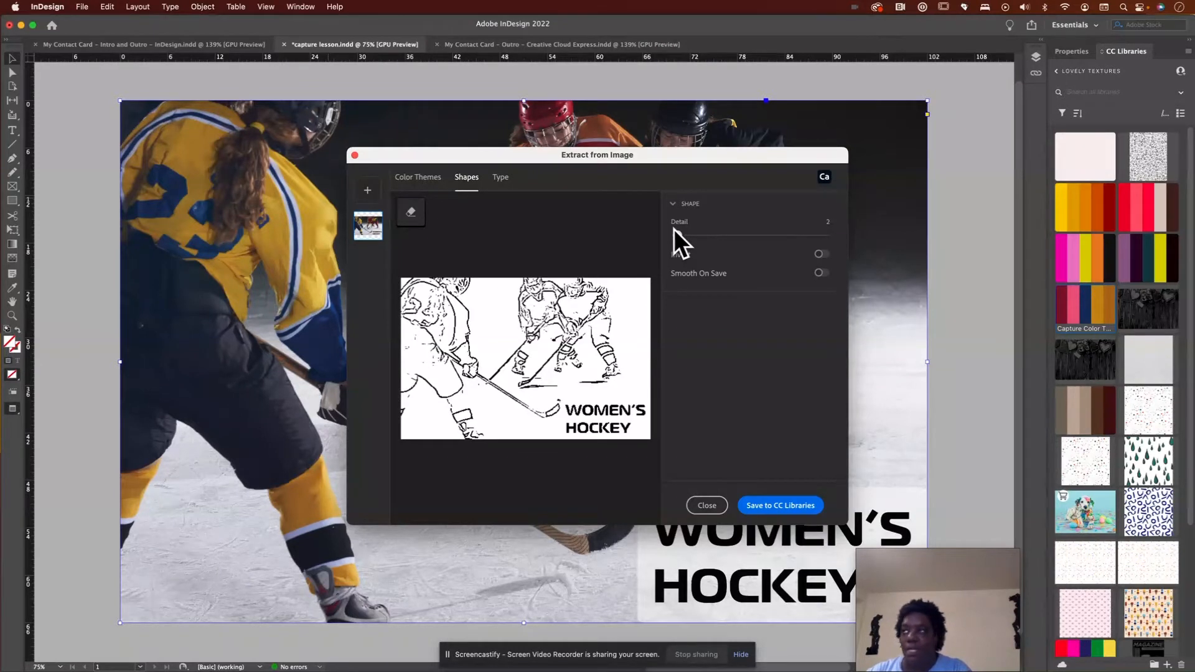
left_click_drag(673, 230, 840, 242)
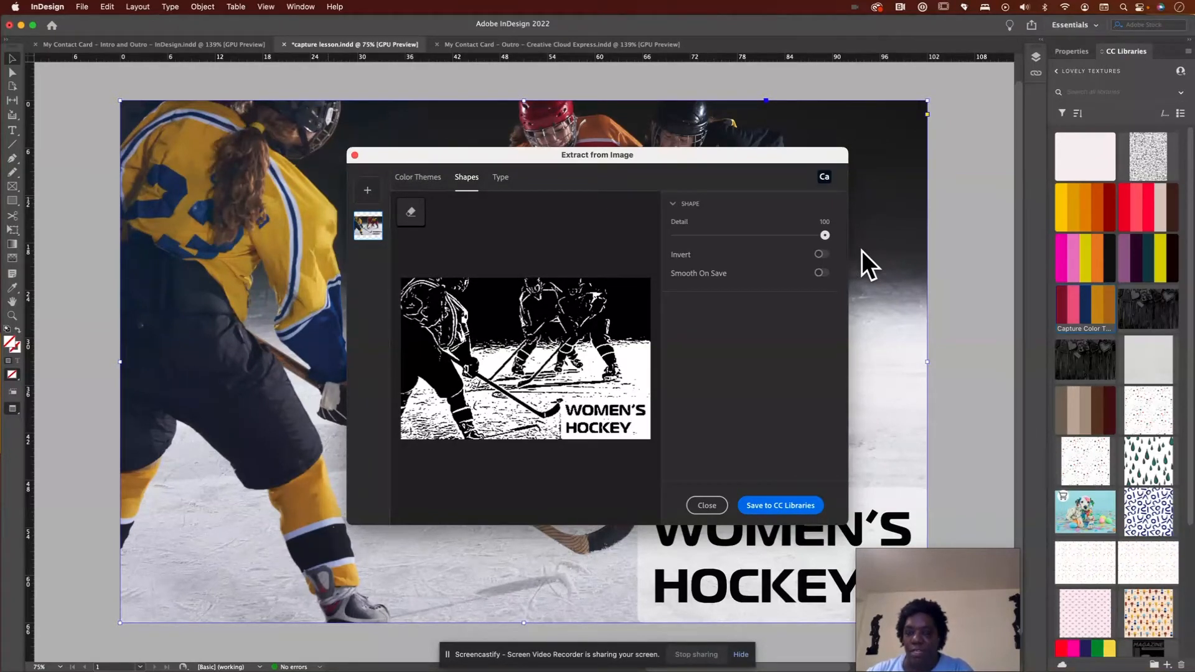
left_click_drag(798, 236, 765, 240)
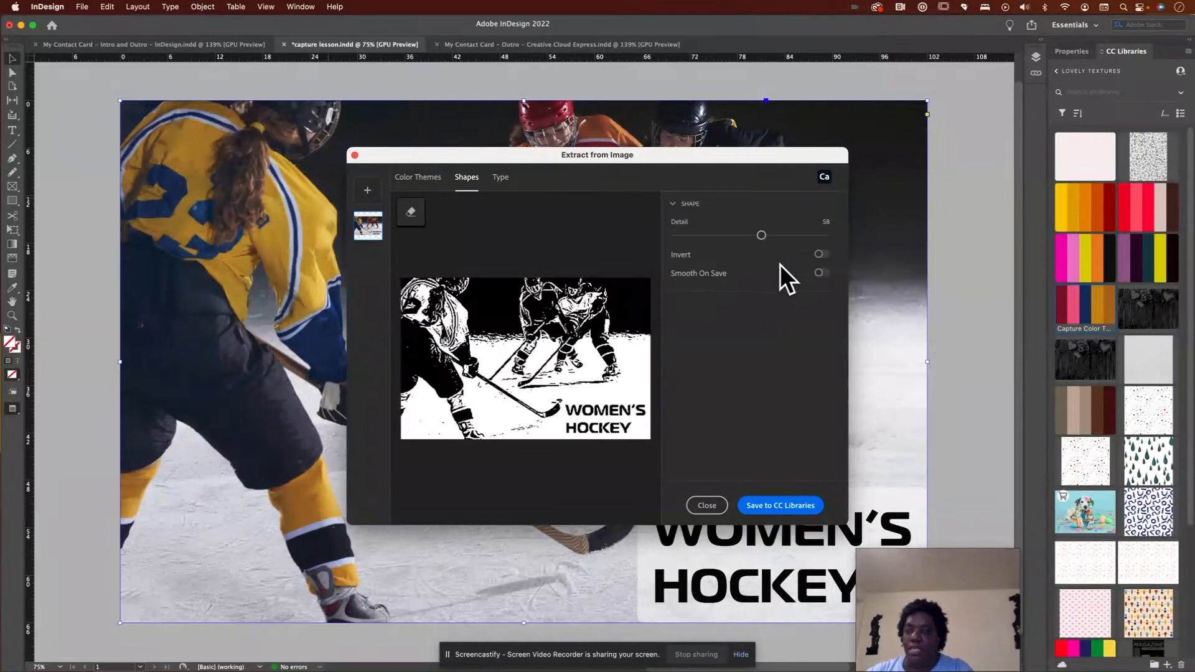
- Preview the shape inverted, then save it uninverted to CC Libraries with Smooth On Save enabled
left_click(822, 255)
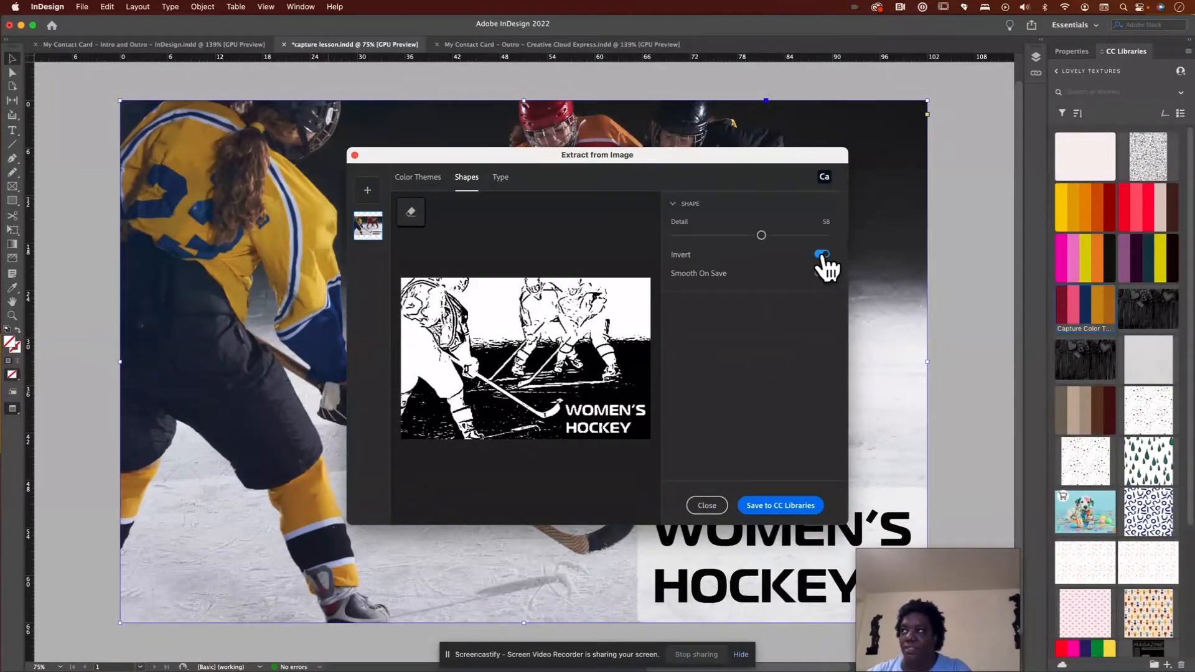
left_click(821, 256)
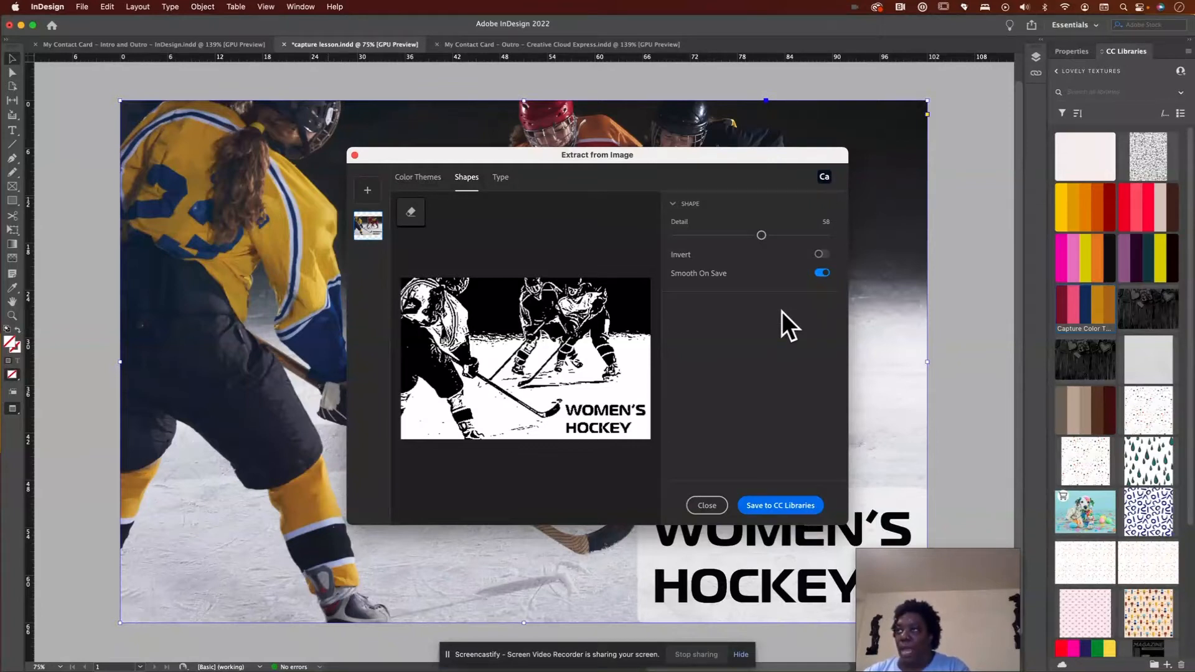
left_click(778, 509)
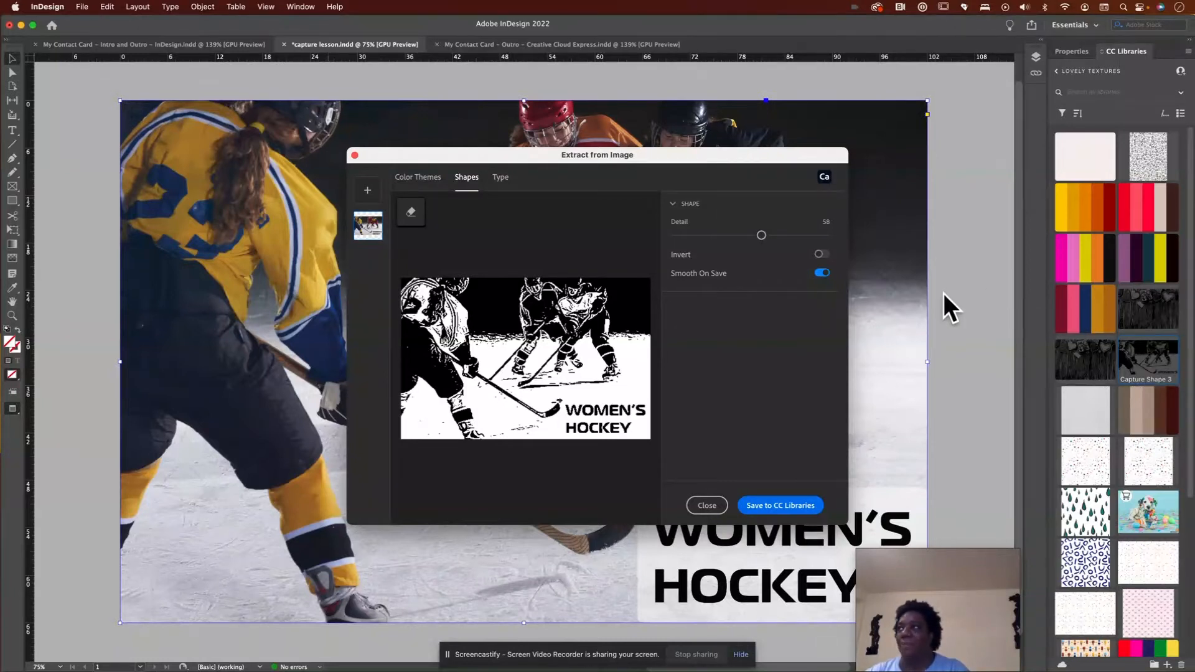
- Switch to type extraction, fit the selection around the WOMEN'S HOCKEY text, and find similar fonts
left_click(500, 180)
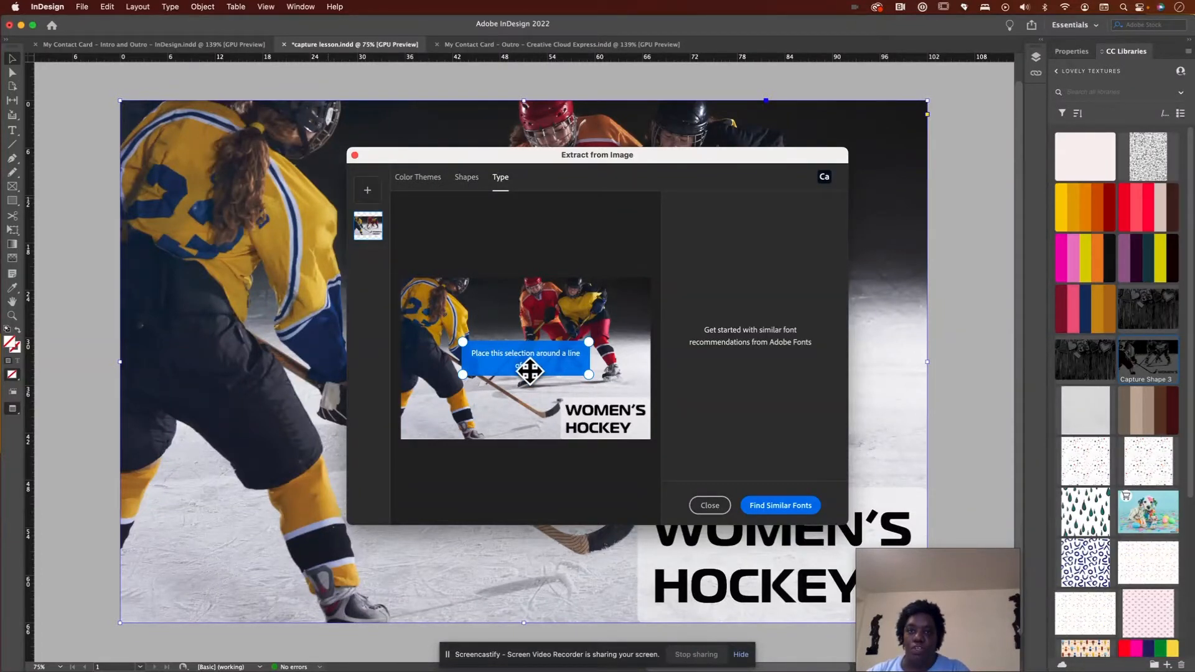
left_click_drag(529, 372, 588, 430)
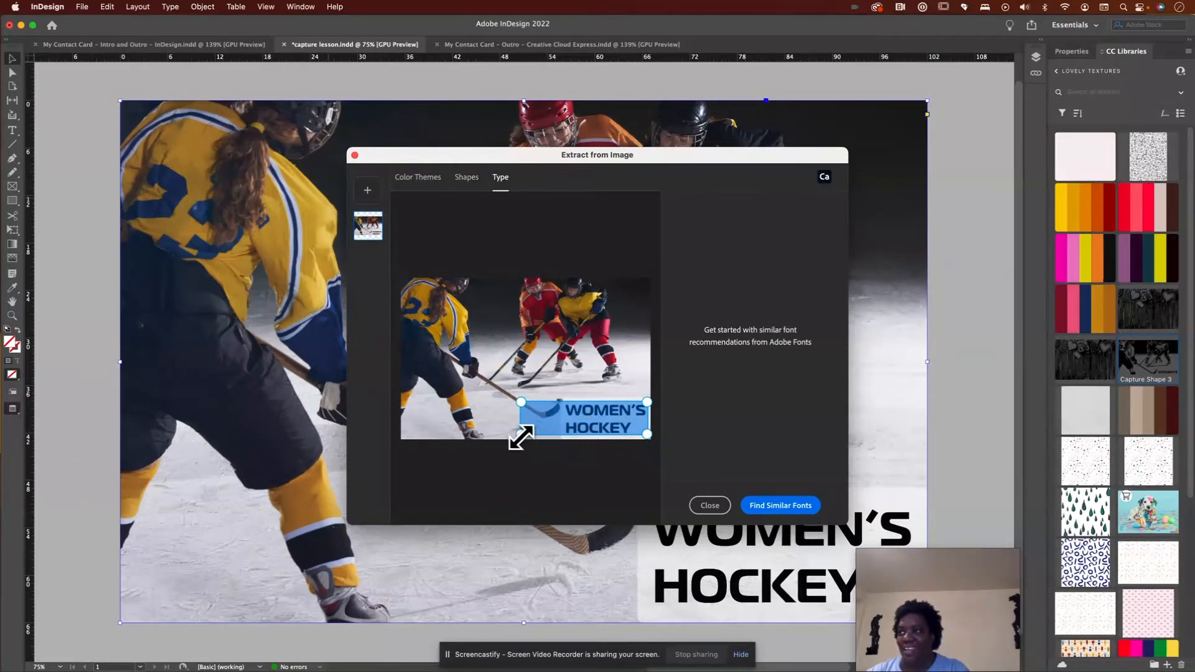
left_click_drag(522, 436, 564, 438)
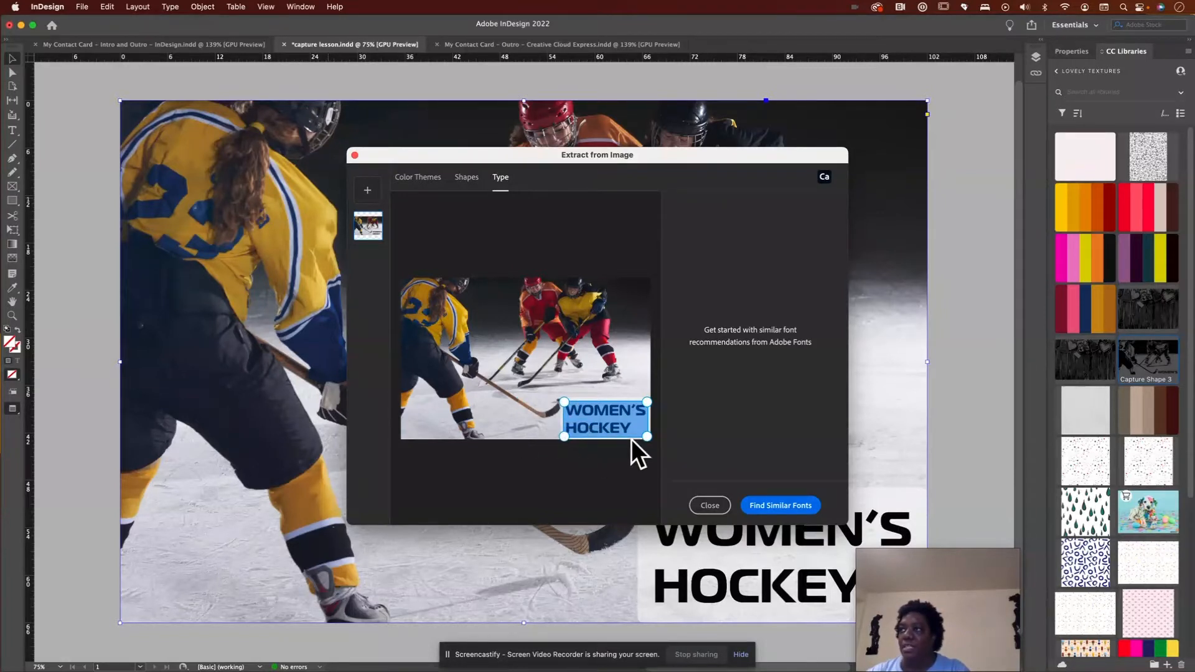
left_click(771, 505)
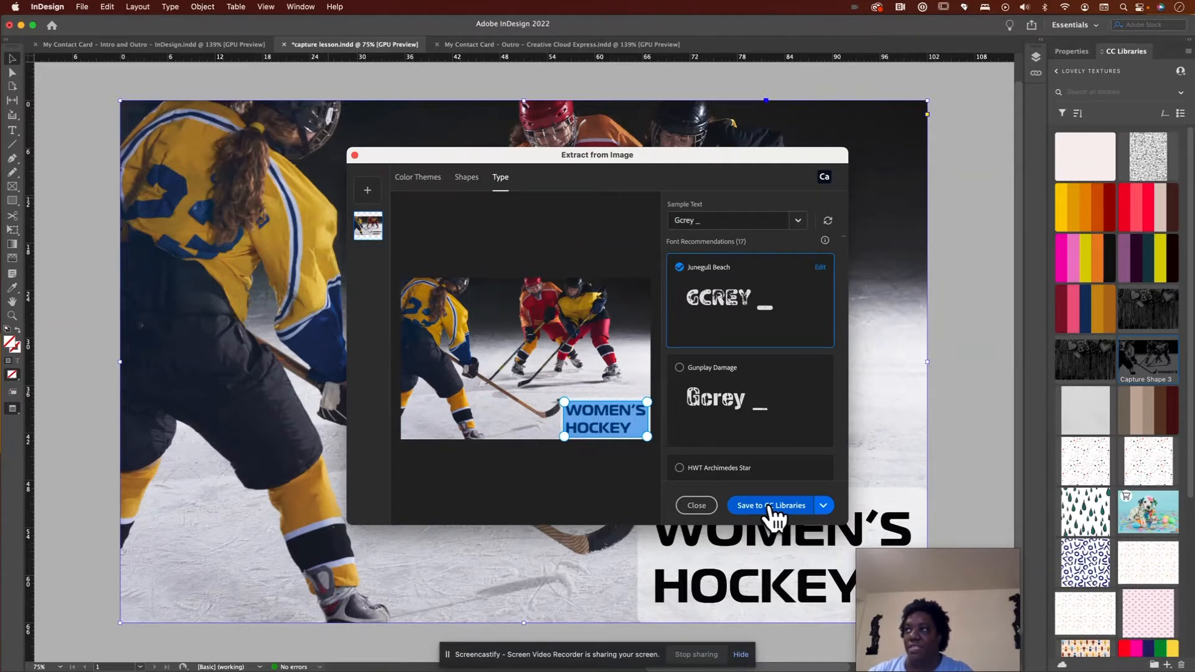
scroll(729, 422, "down", 3)
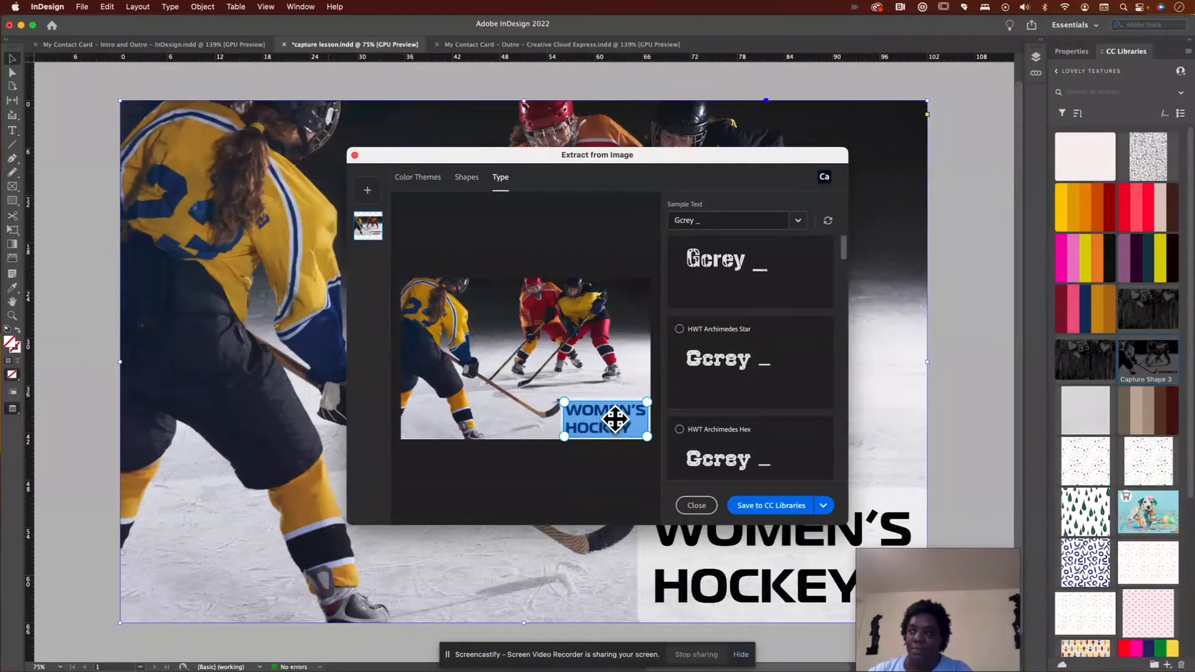
scroll(671, 234, "up", 3)
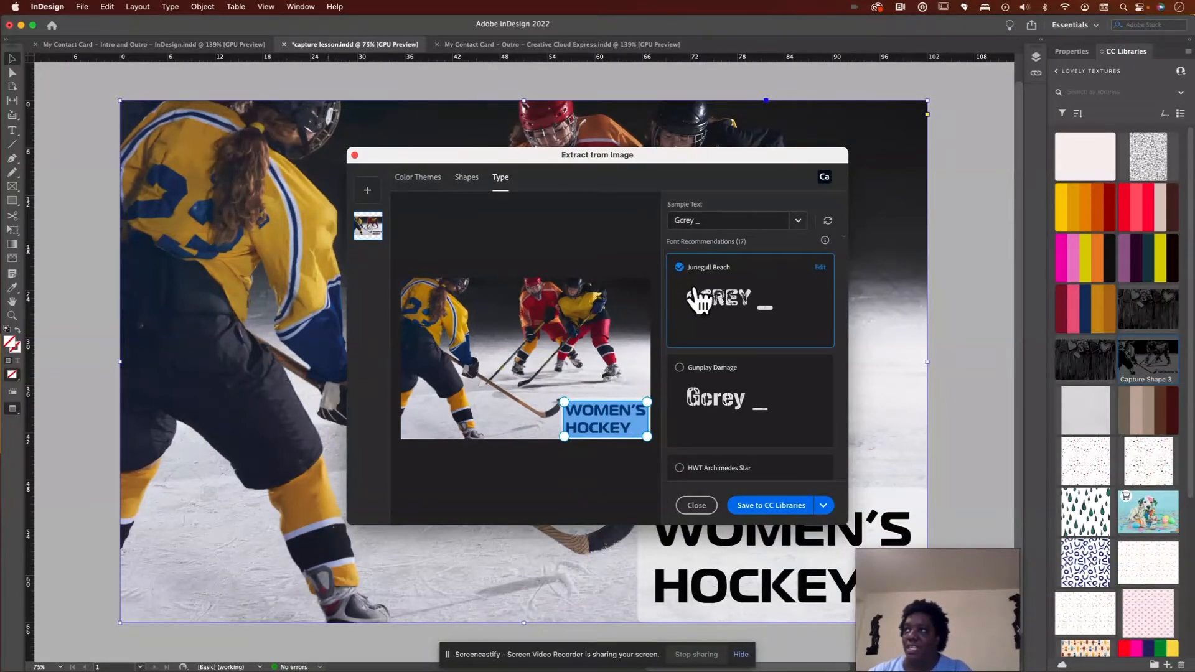
- Look through the font recommendations for the WOMEN'S HOCKEY lettering to the end of the list
scroll(740, 359, "down", 2)
scroll(742, 360, "down", 5)
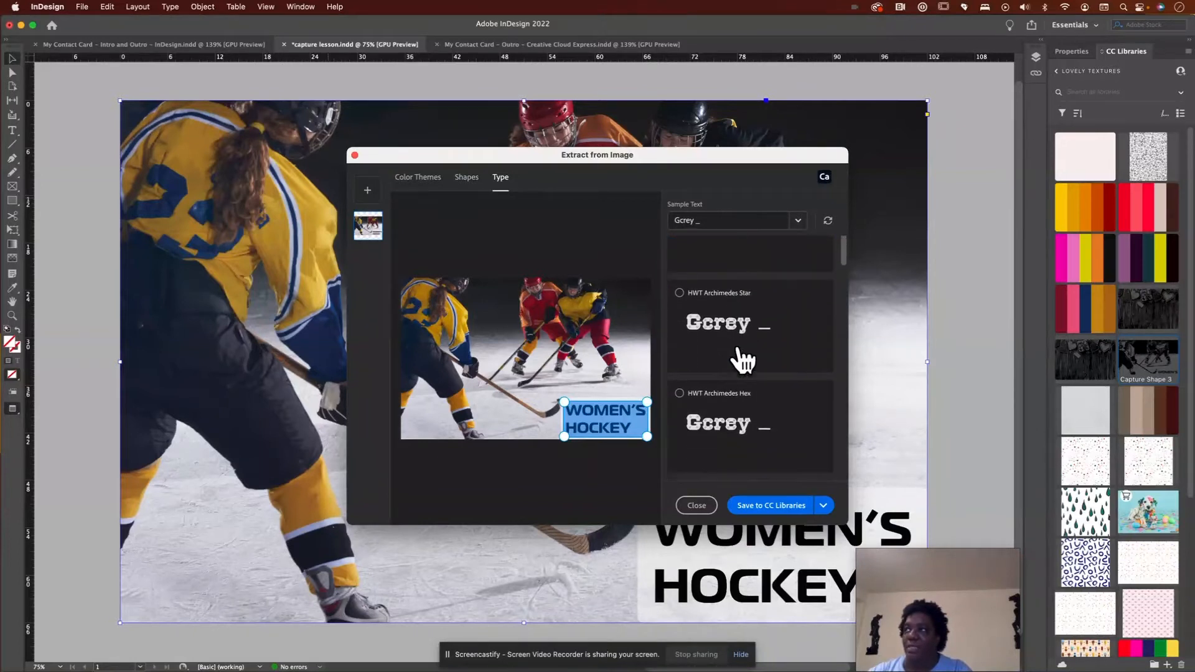
scroll(742, 359, "down", 3)
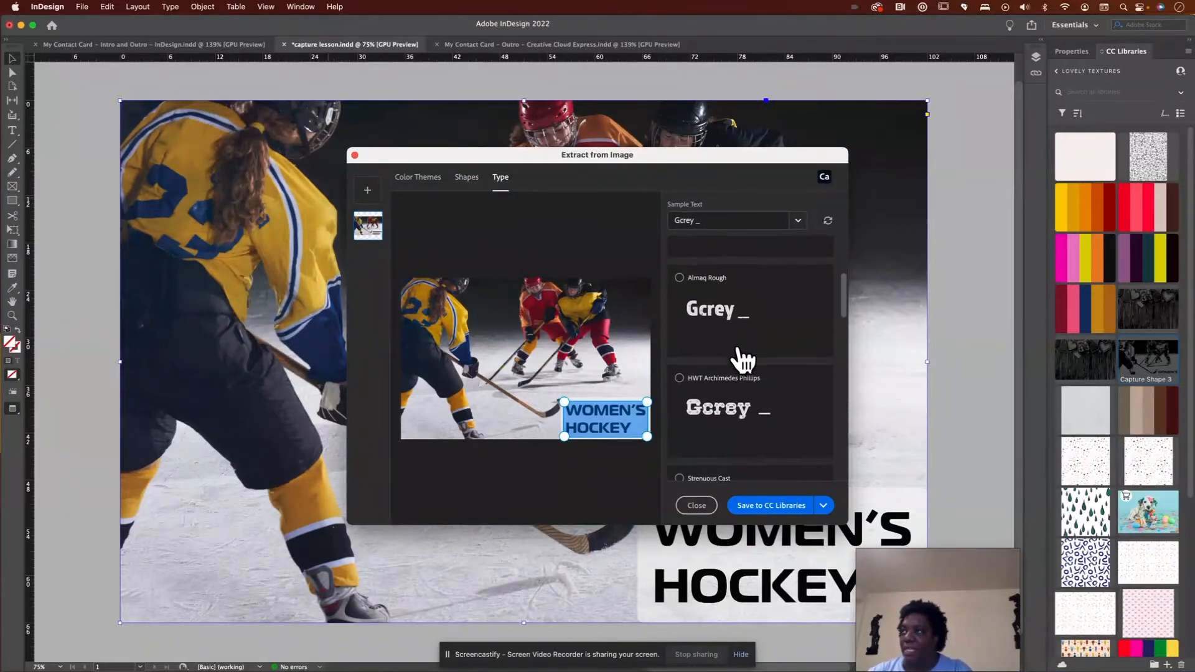
scroll(738, 345, "down", 3)
scroll(739, 345, "down", 4)
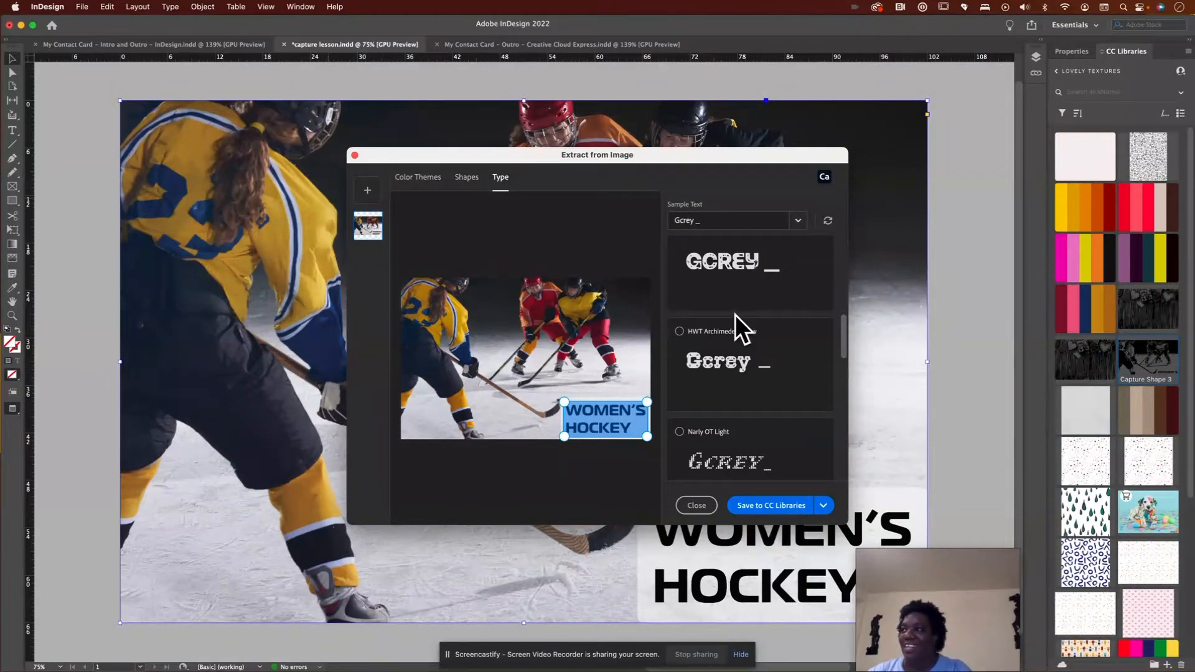
scroll(734, 315, "down", 4)
scroll(734, 315, "down", 10)
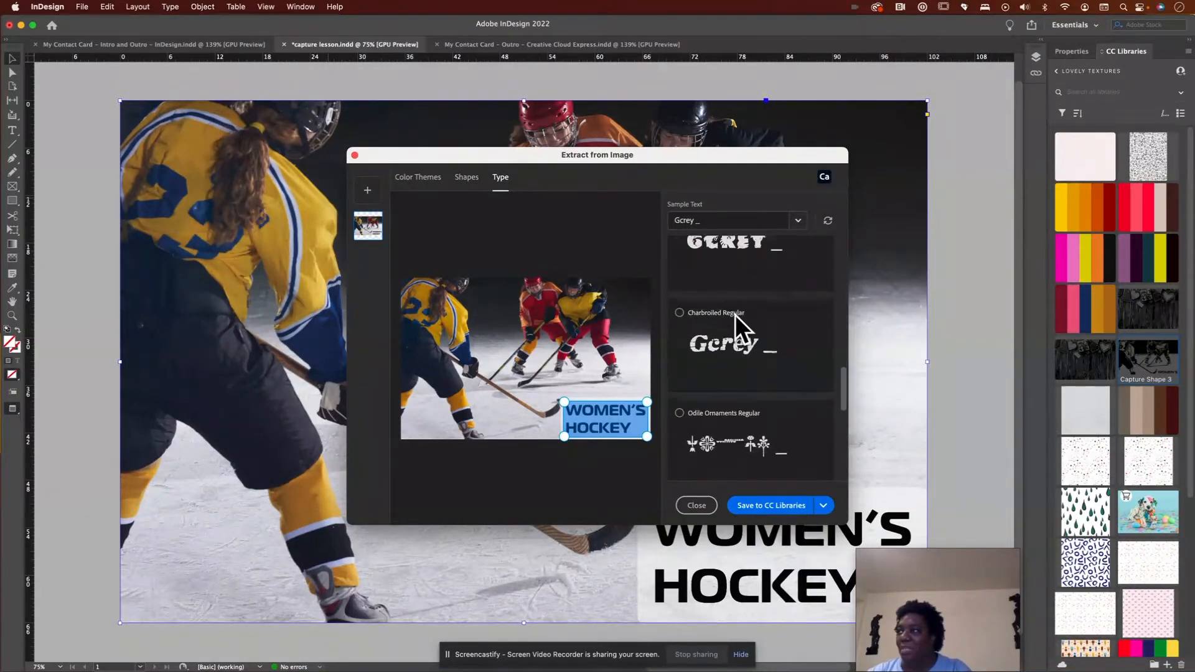
scroll(735, 315, "down", 8)
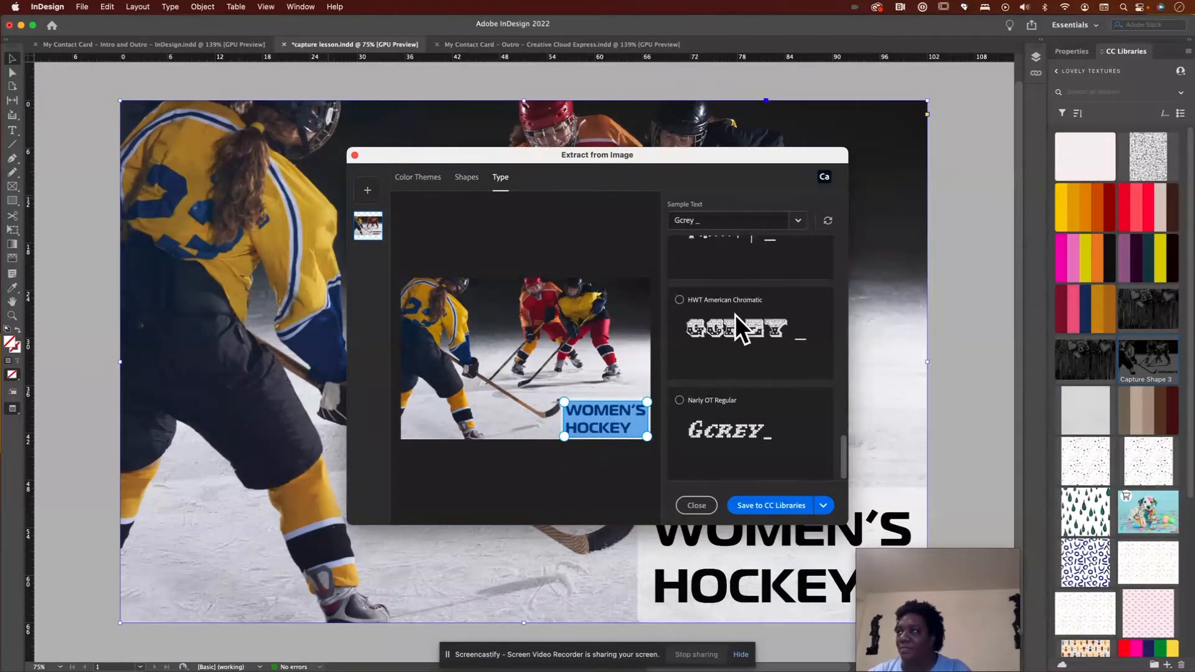
- Choose the Strenuous Cast font, save it to CC Libraries, and close the image extraction
scroll(735, 315, "up", 8)
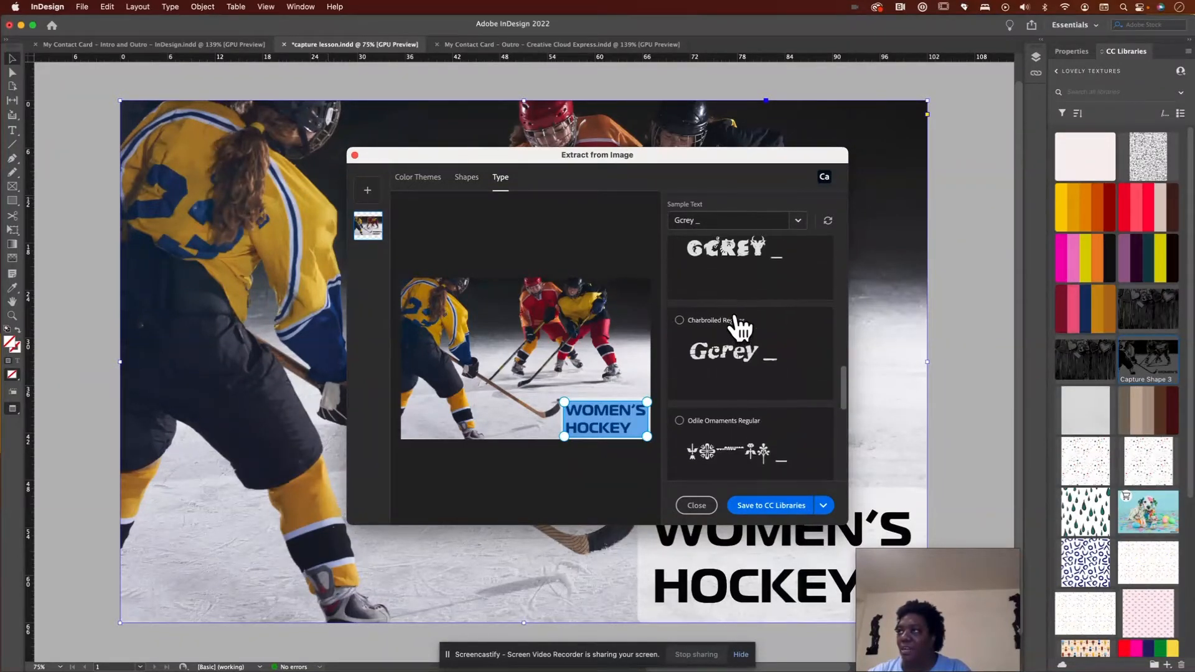
scroll(741, 328, "up", 3)
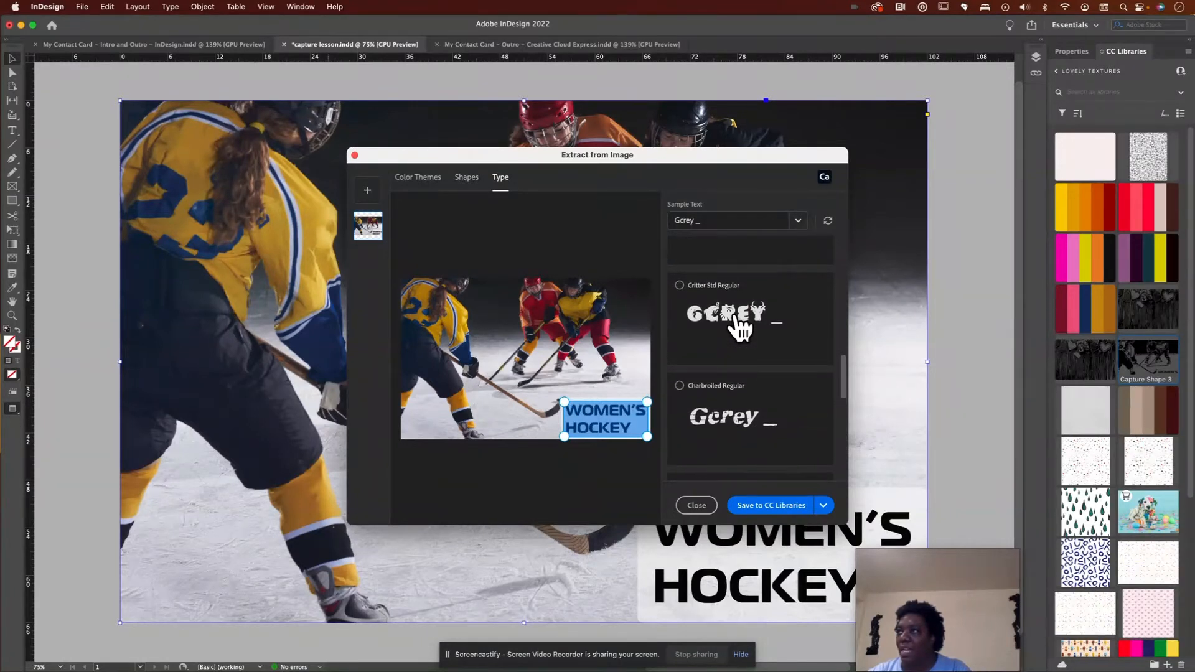
scroll(739, 326, "up", 2)
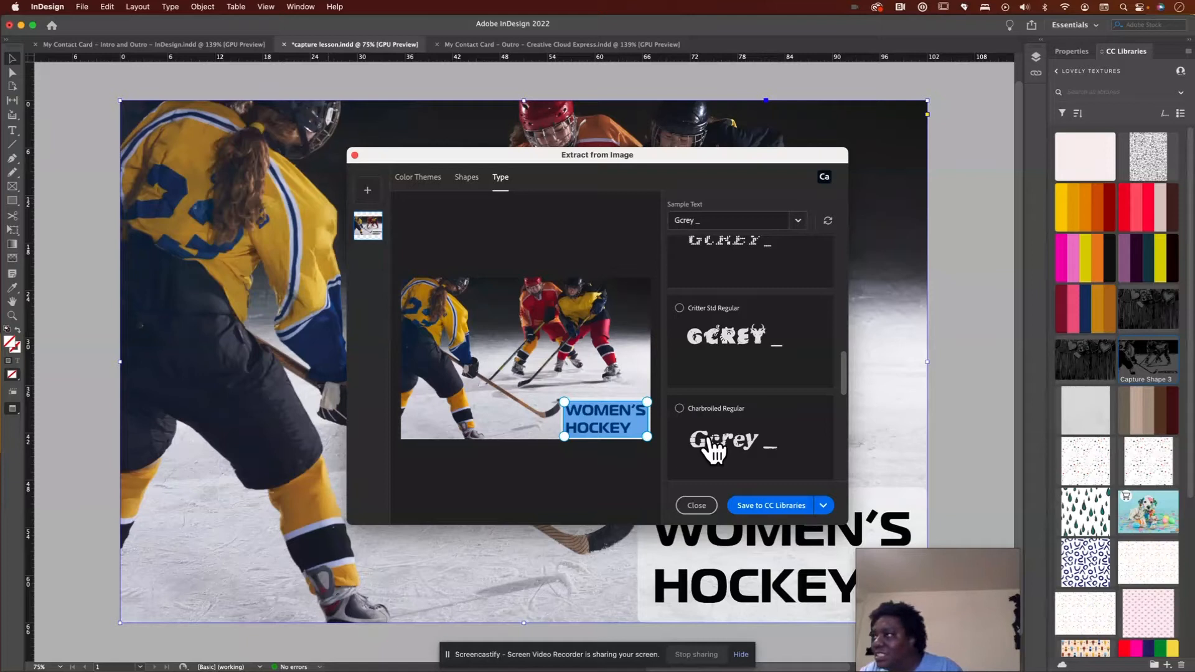
scroll(715, 449, "up", 5)
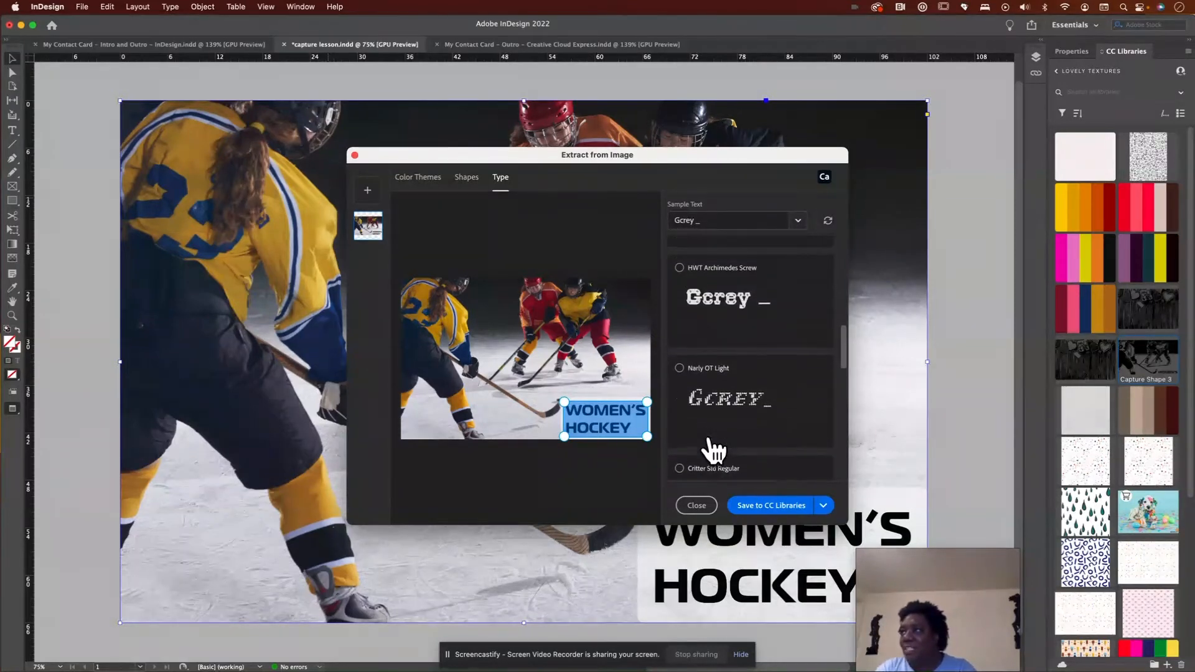
scroll(722, 330, "up", 3)
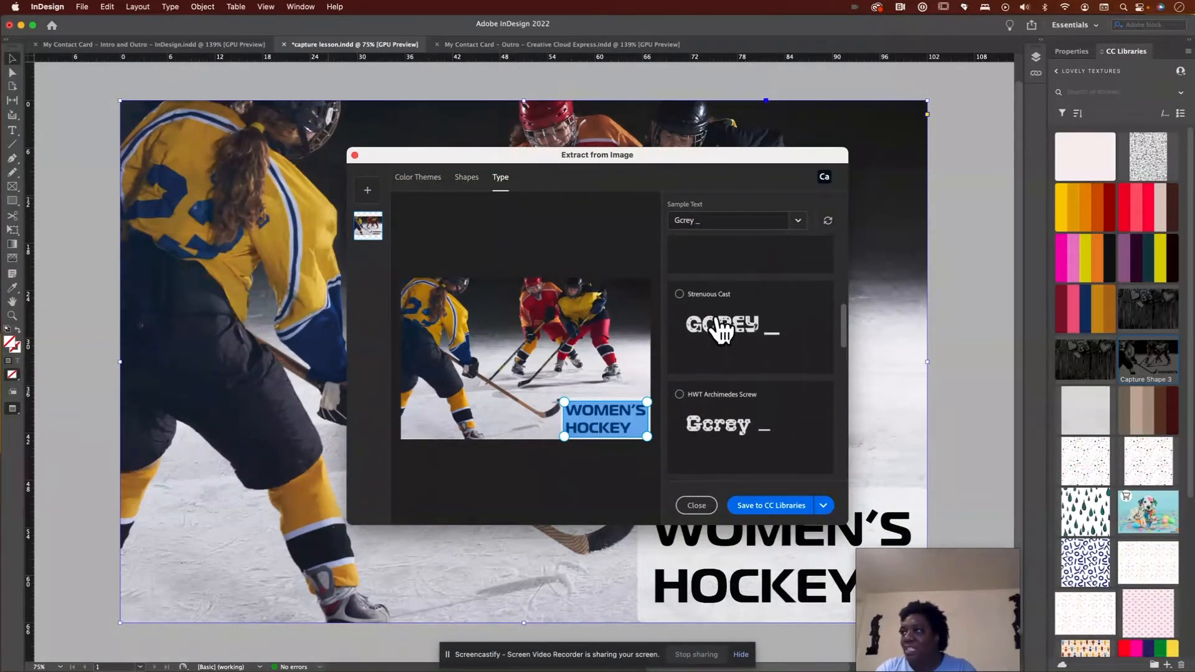
scroll(717, 329, "up", 3)
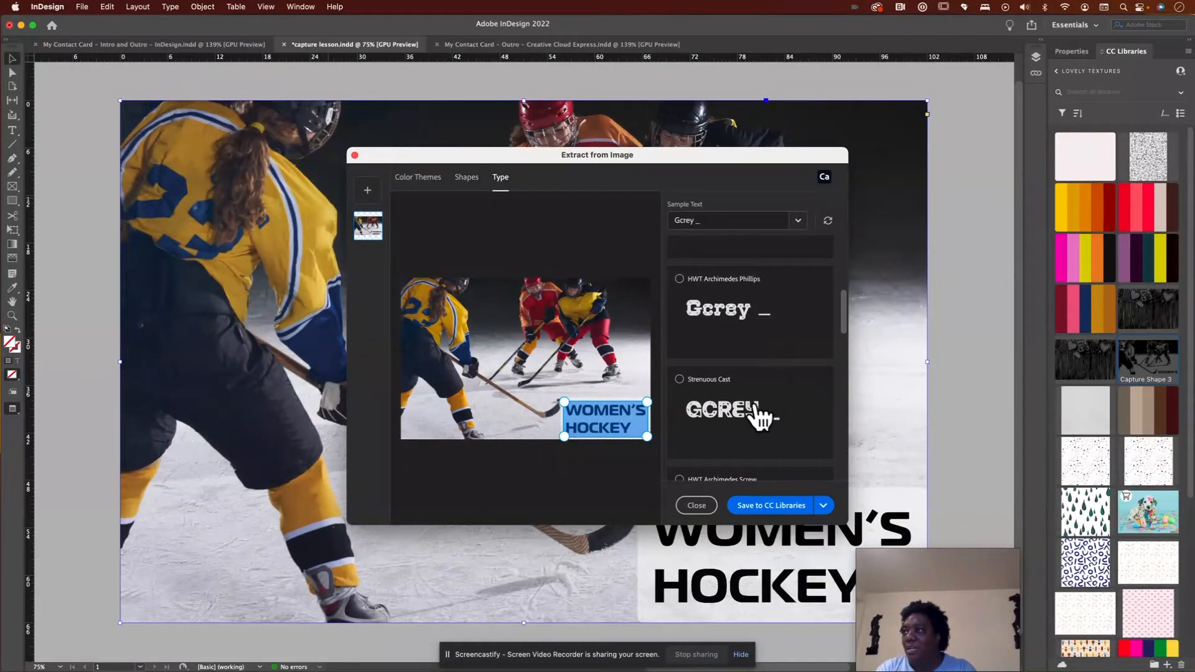
left_click(688, 392)
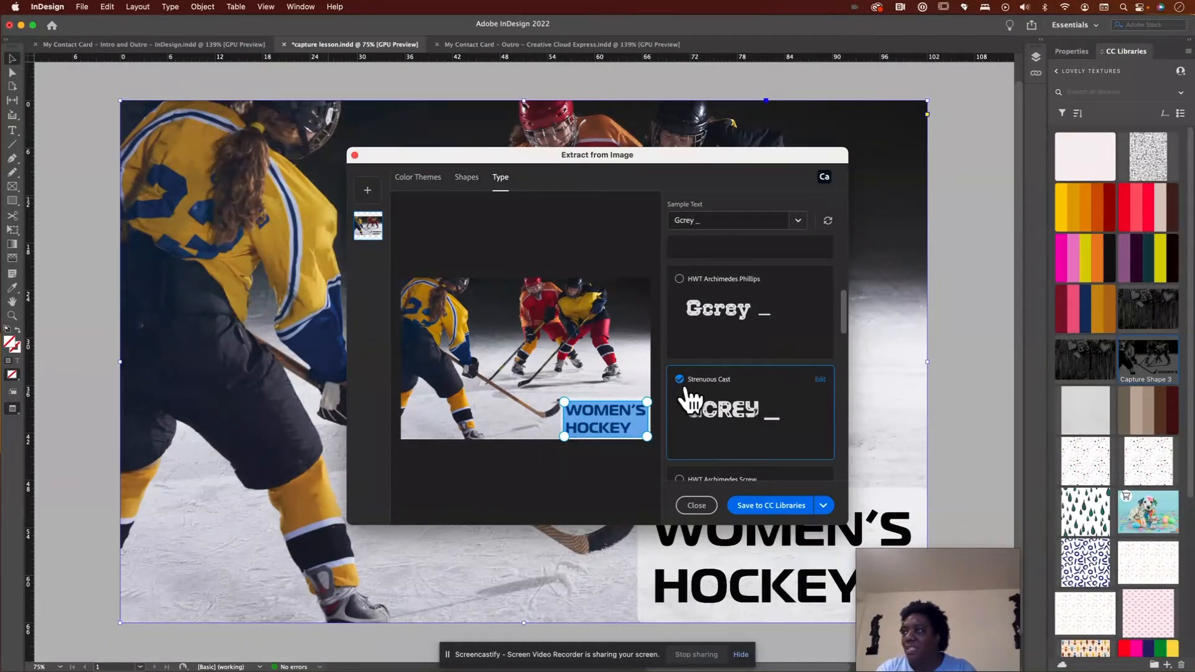
left_click(779, 508)
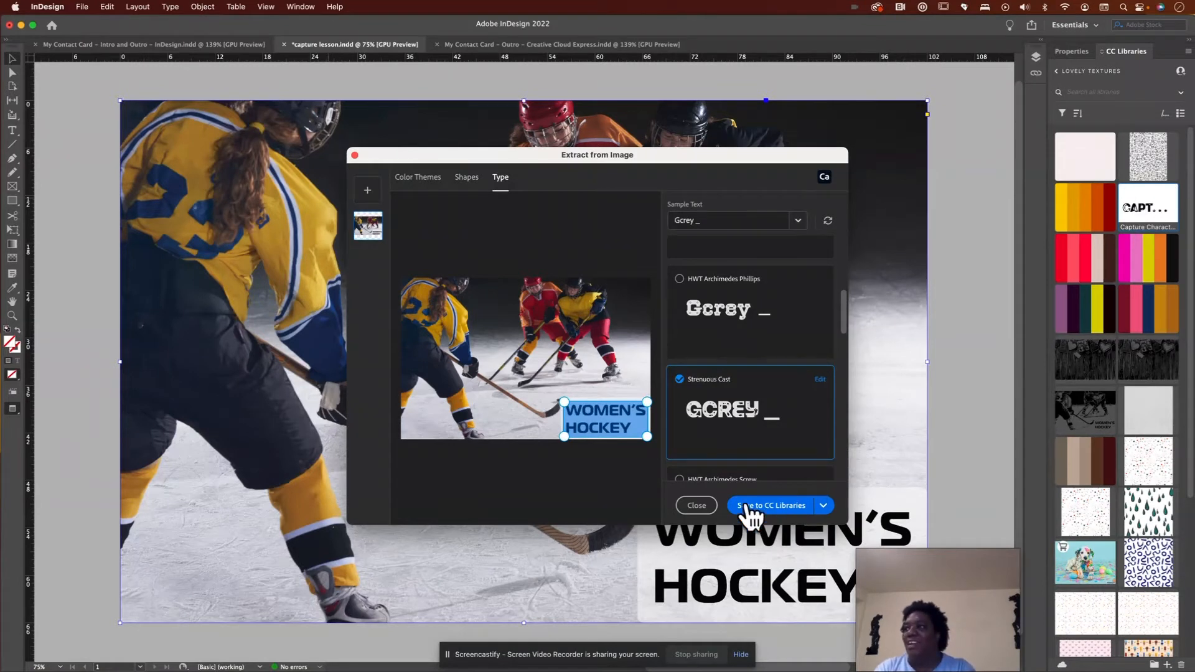
left_click(692, 508)
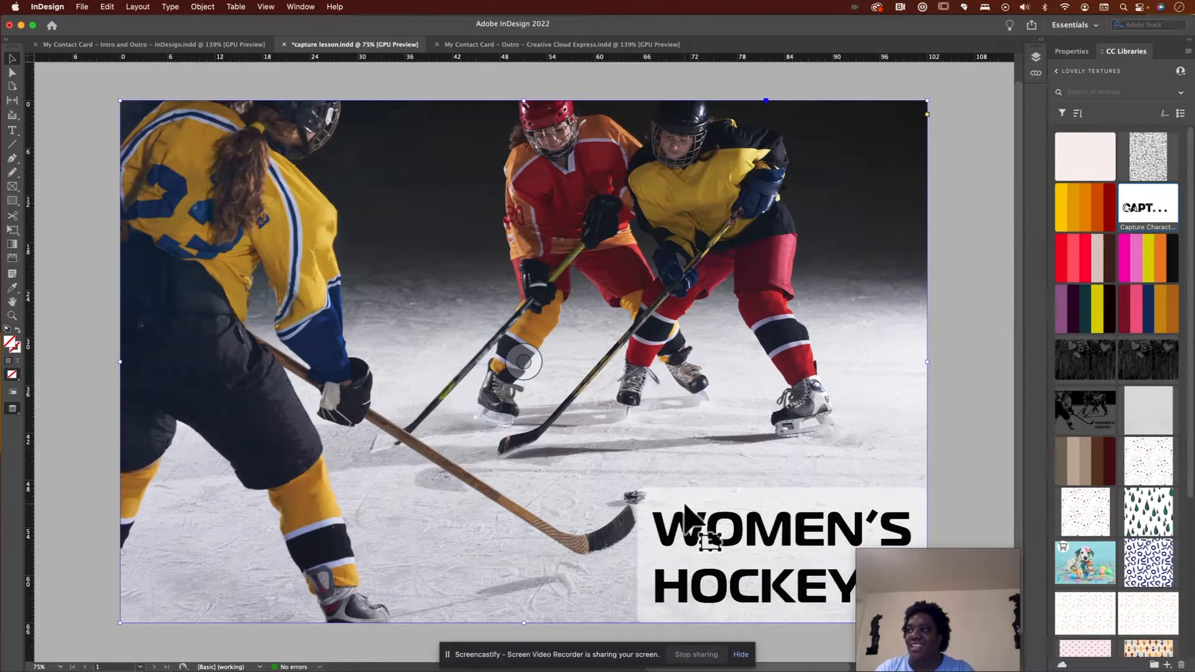
- Hide Layer 4 with the hockey photo and add a new layer above it
left_click_drag(684, 508, 1054, 115)
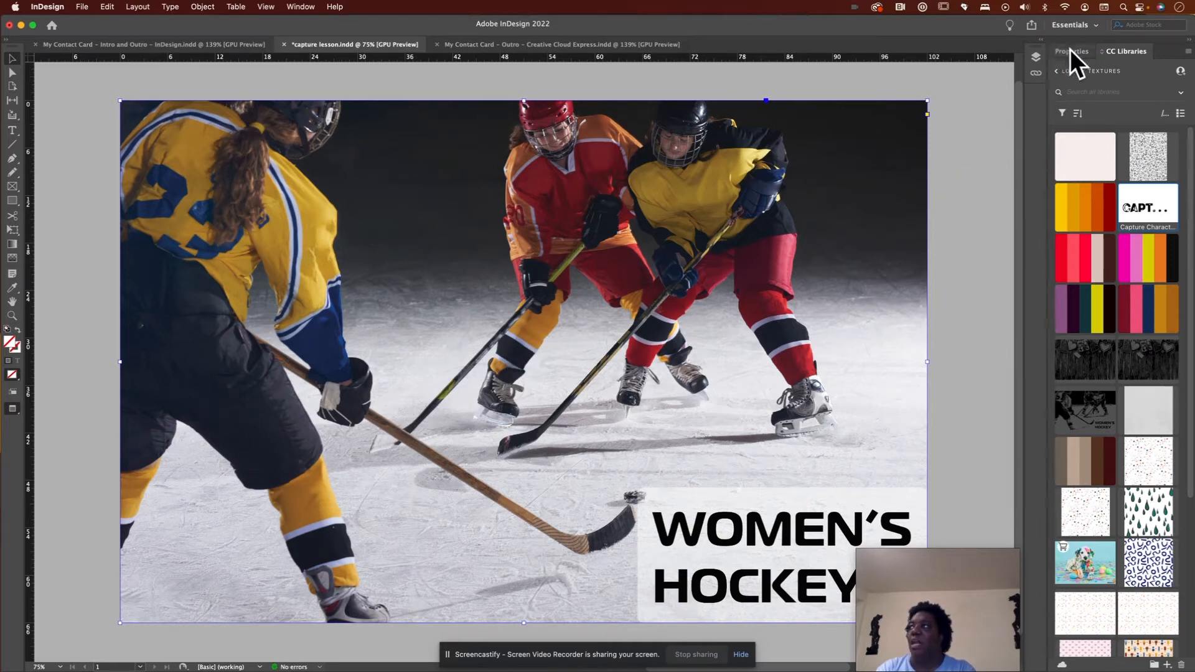
left_click(1034, 57)
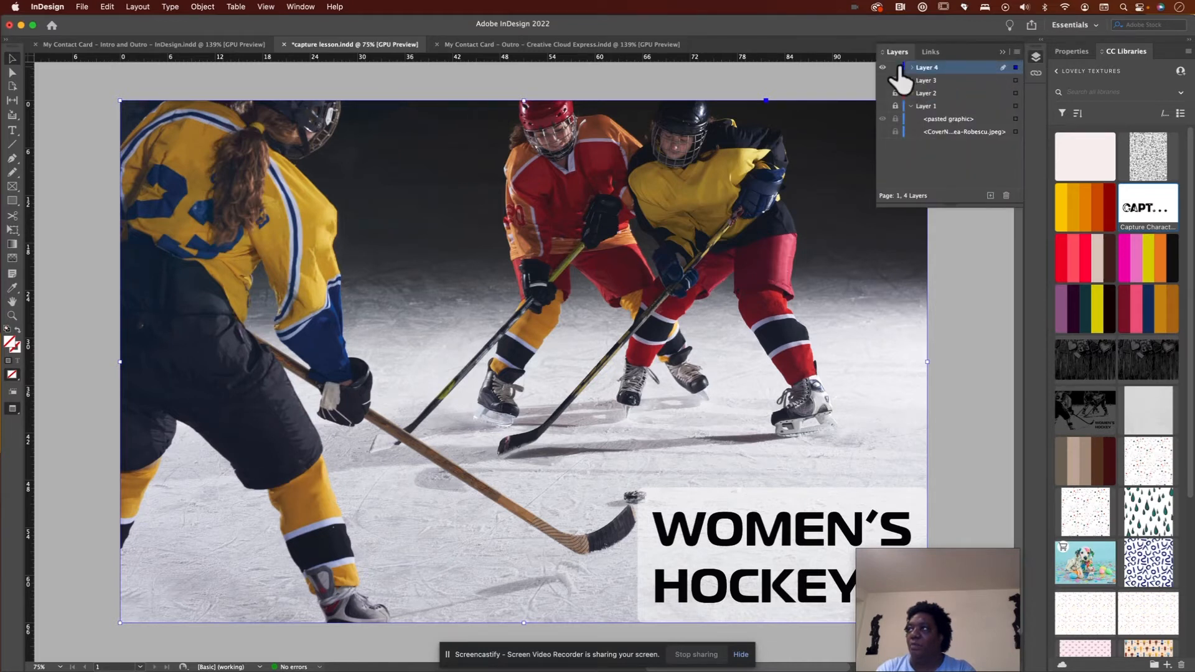
left_click(883, 67)
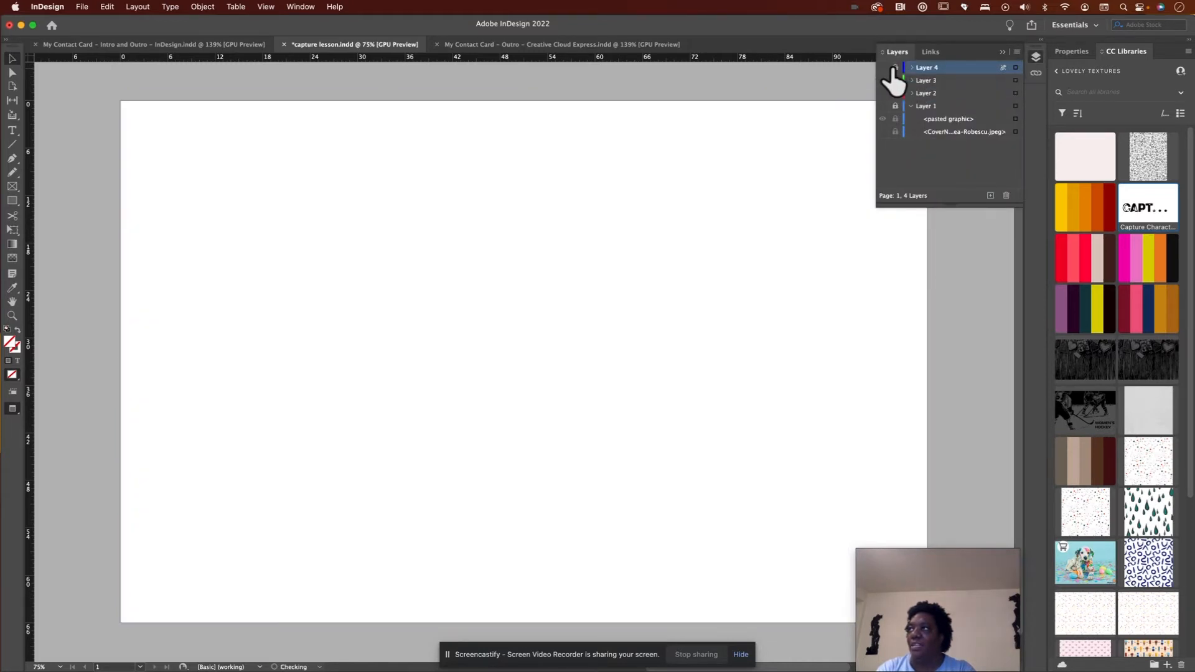
left_click(991, 195)
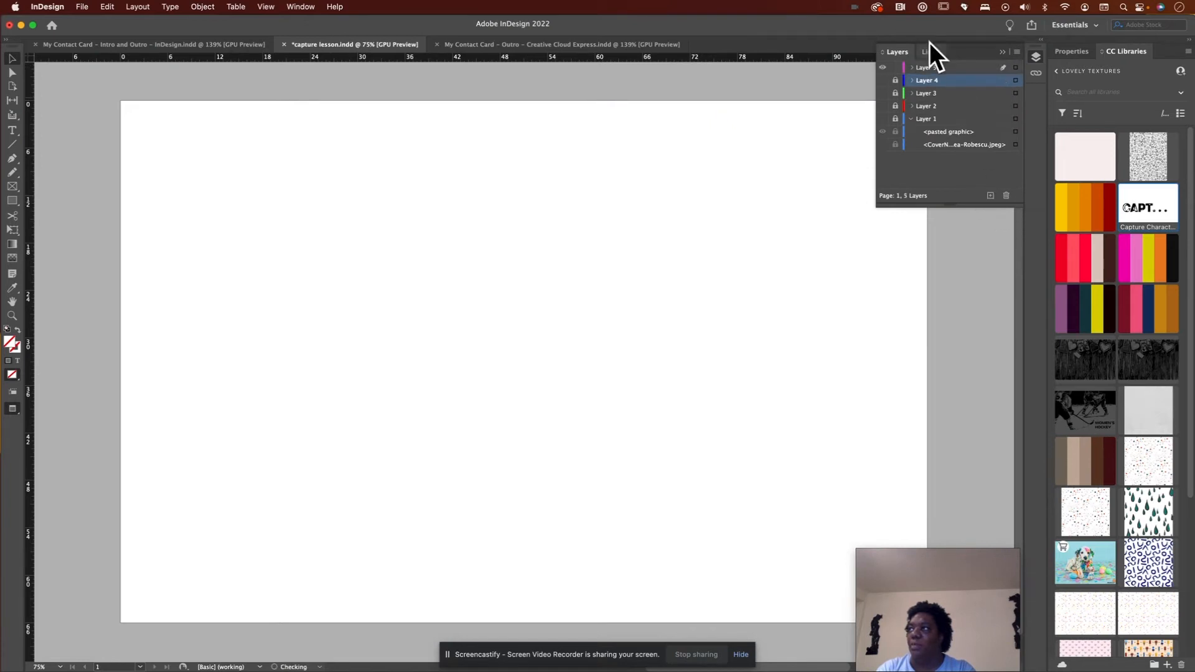
left_click(1002, 51)
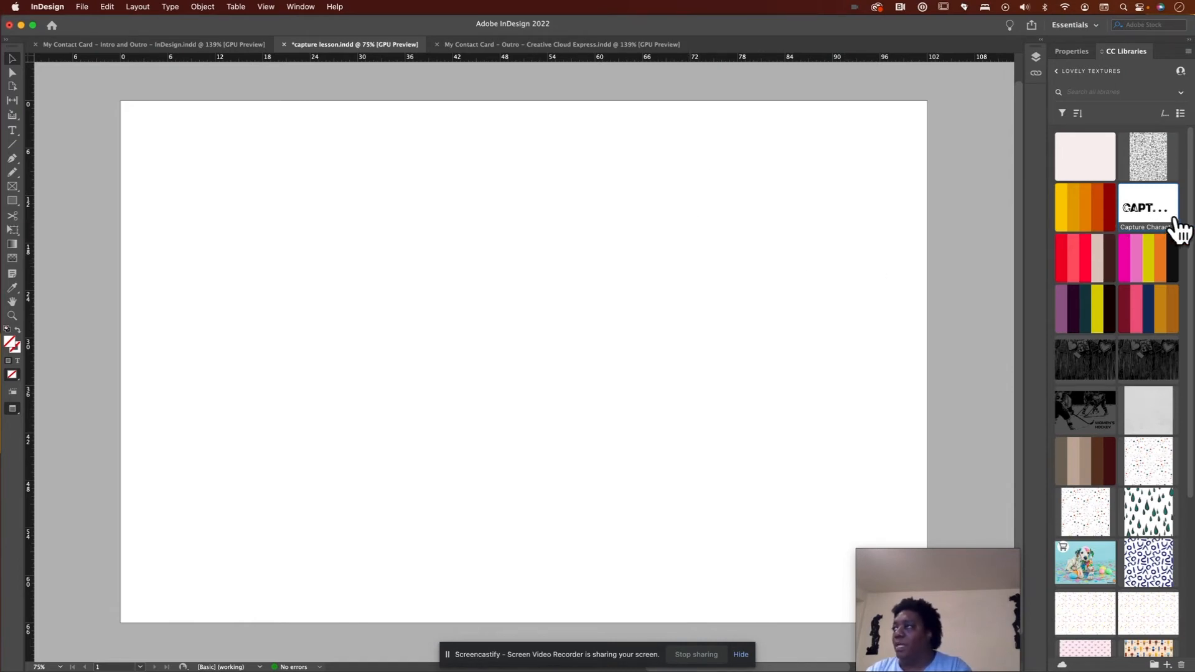
- Rename the captured character style in the Lovely Textures library as WH Text
double_click(1139, 227)
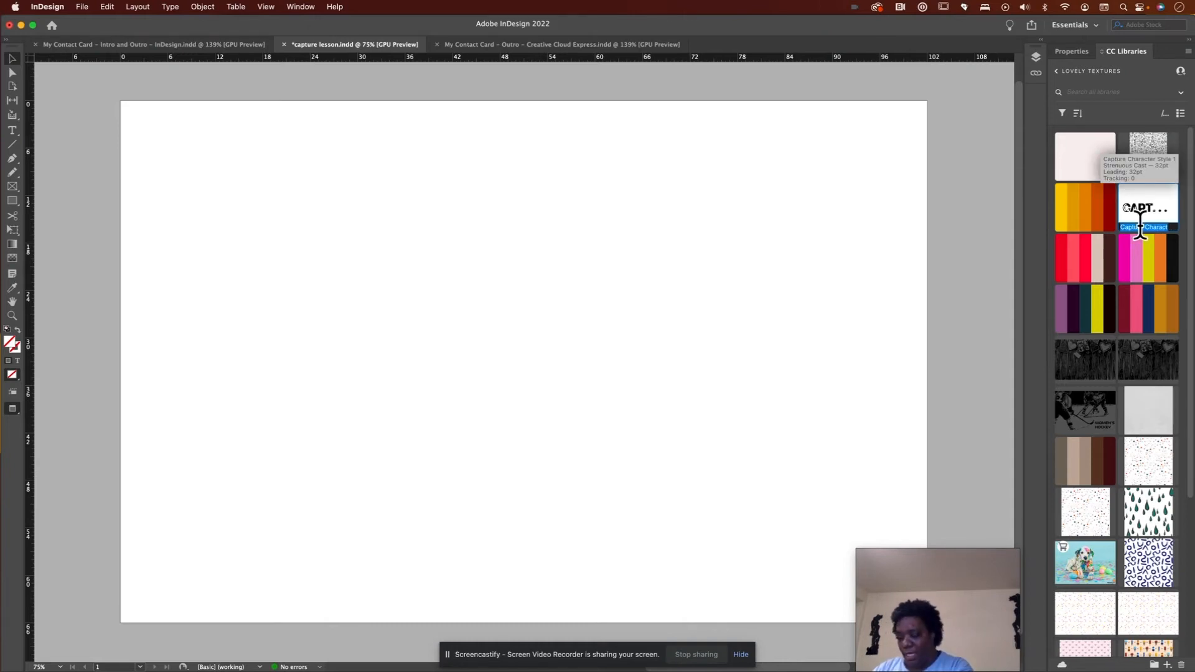
type("WH T")
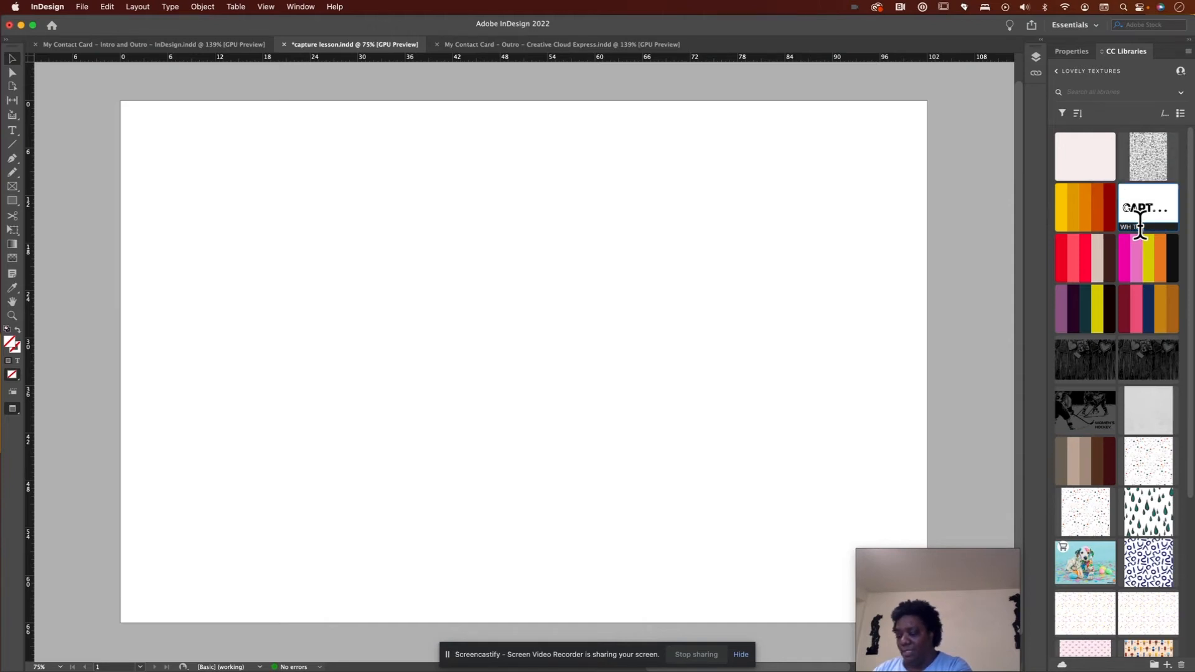
type("e")
key("Return")
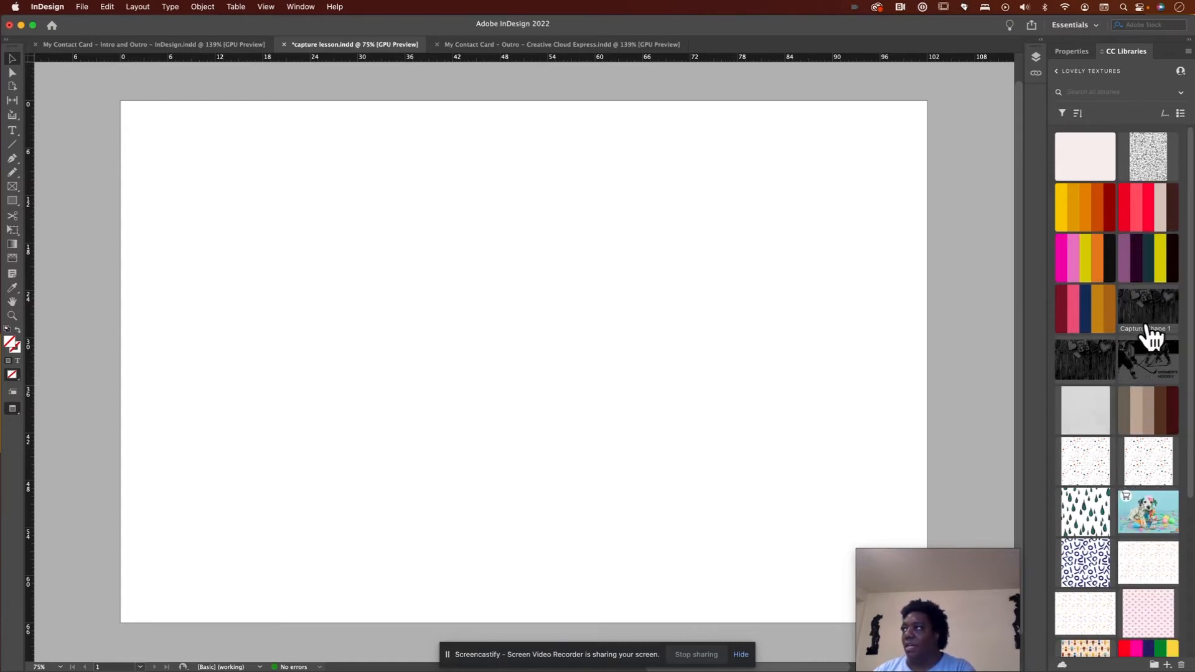
- Rename the captured hockey shape in the library as WH Shape
double_click(1146, 379)
type("WH")
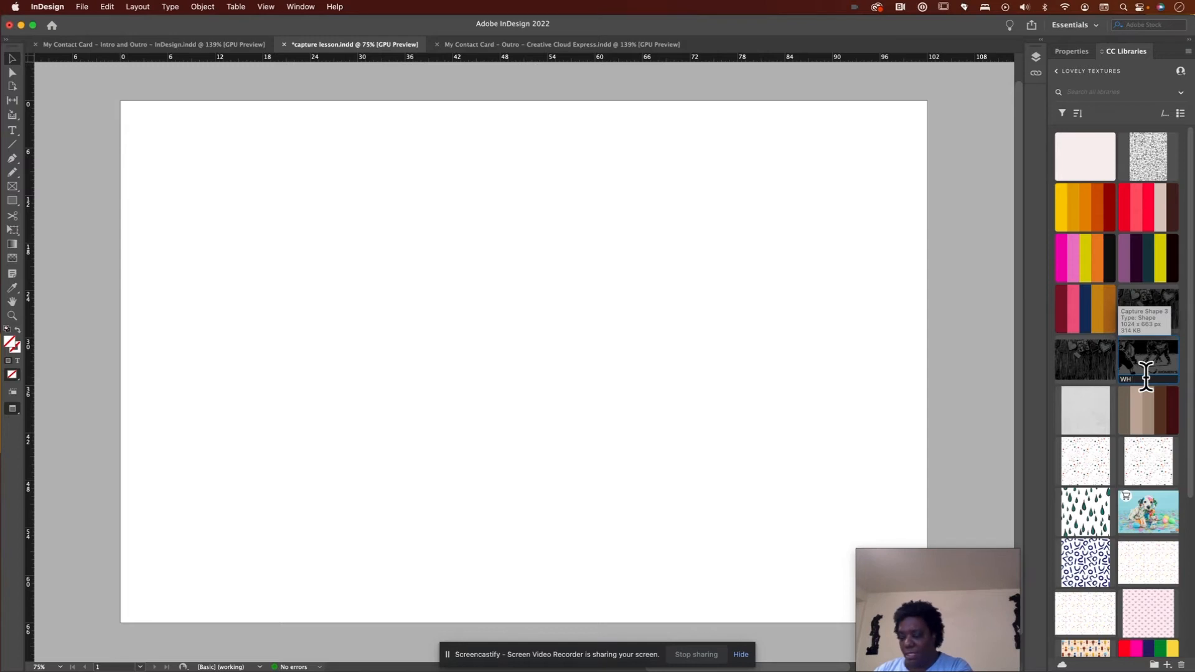
key("Return")
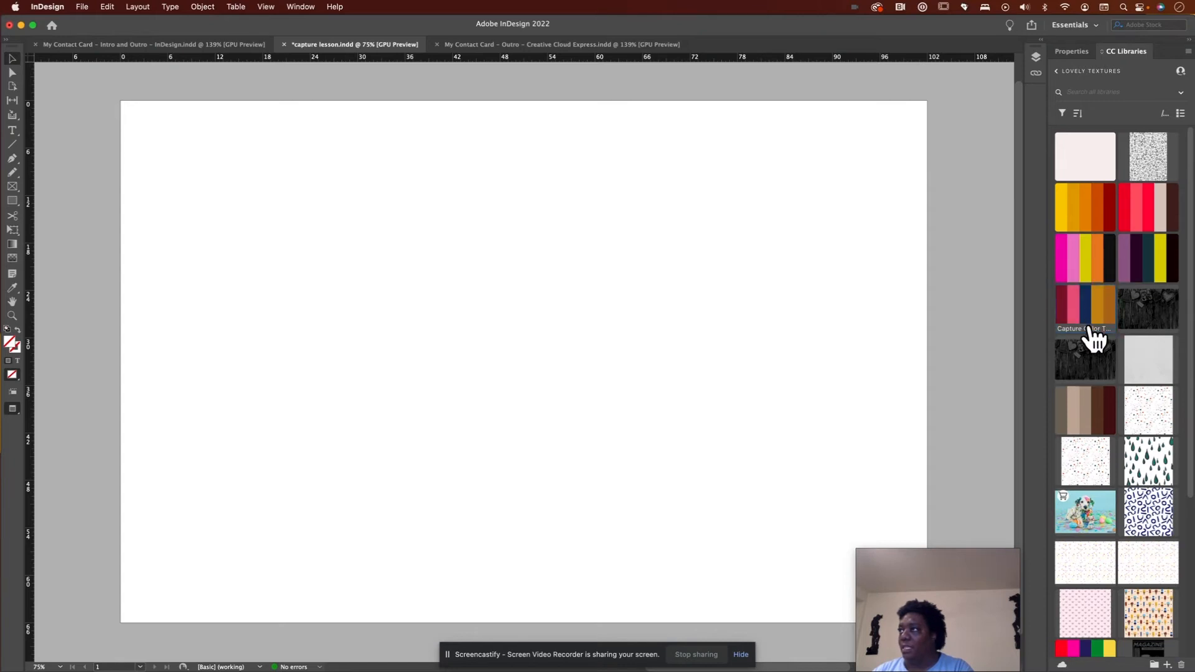
- Rename the color theme captured from the hockey image as WH Colors
double_click(1090, 329)
type("WH")
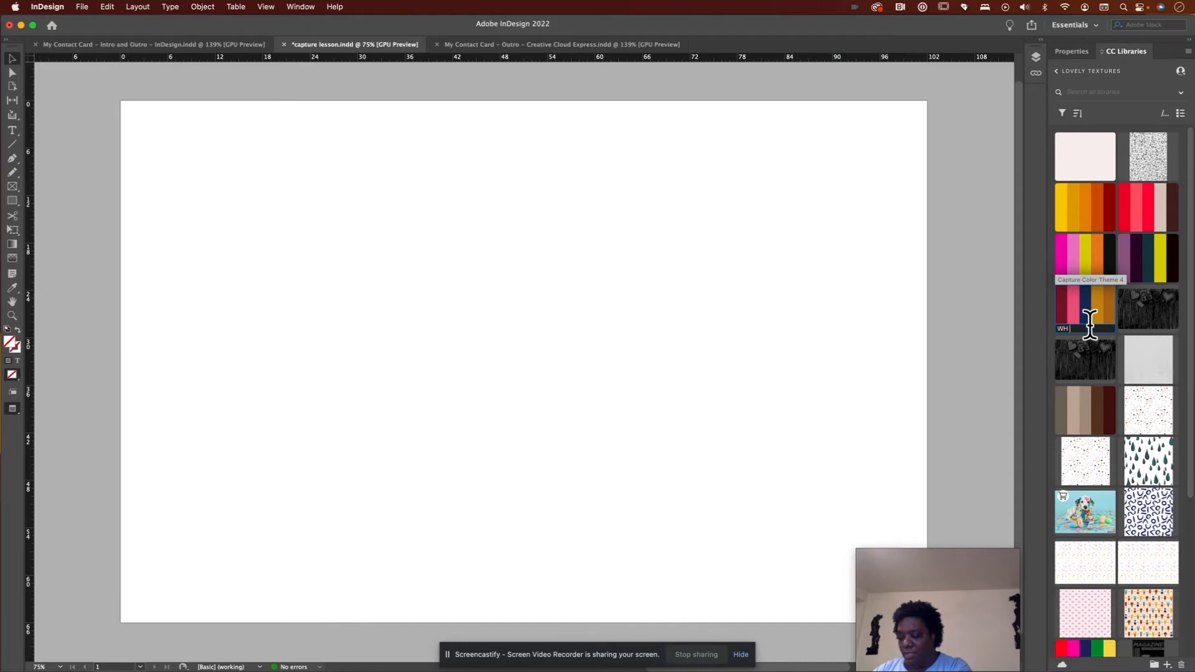
type(" Colors")
key("Return")
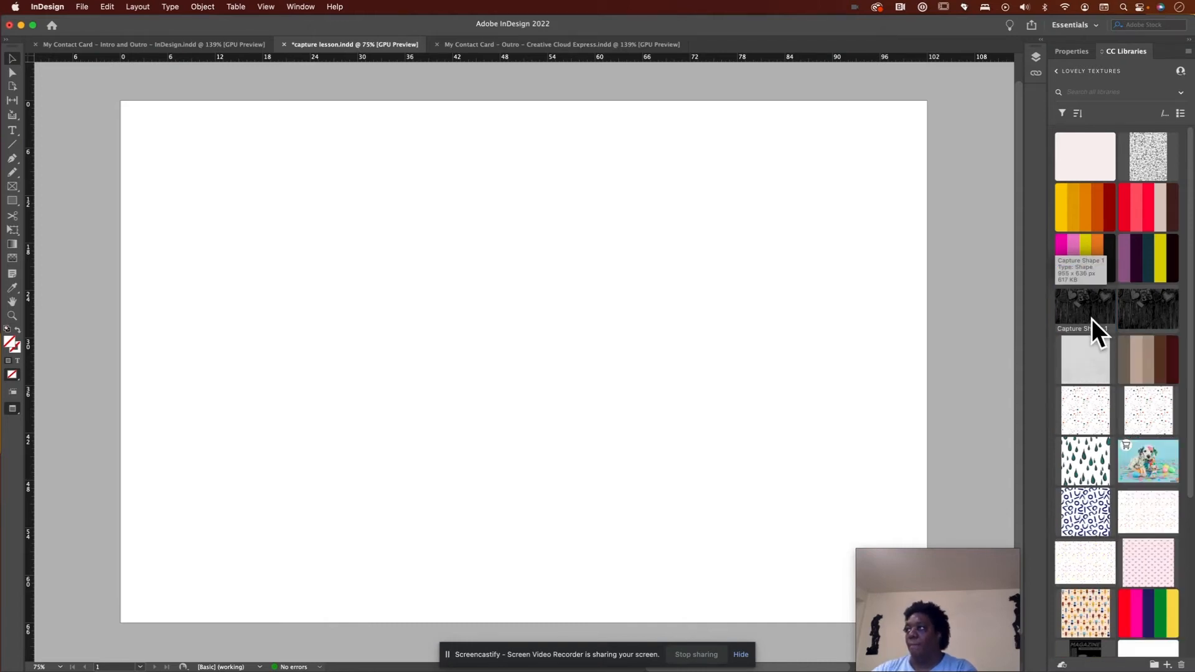
- Place the WH Shape library graphic on the page and align it with the page's upper-left corner
scroll(1056, 375, "down", 5)
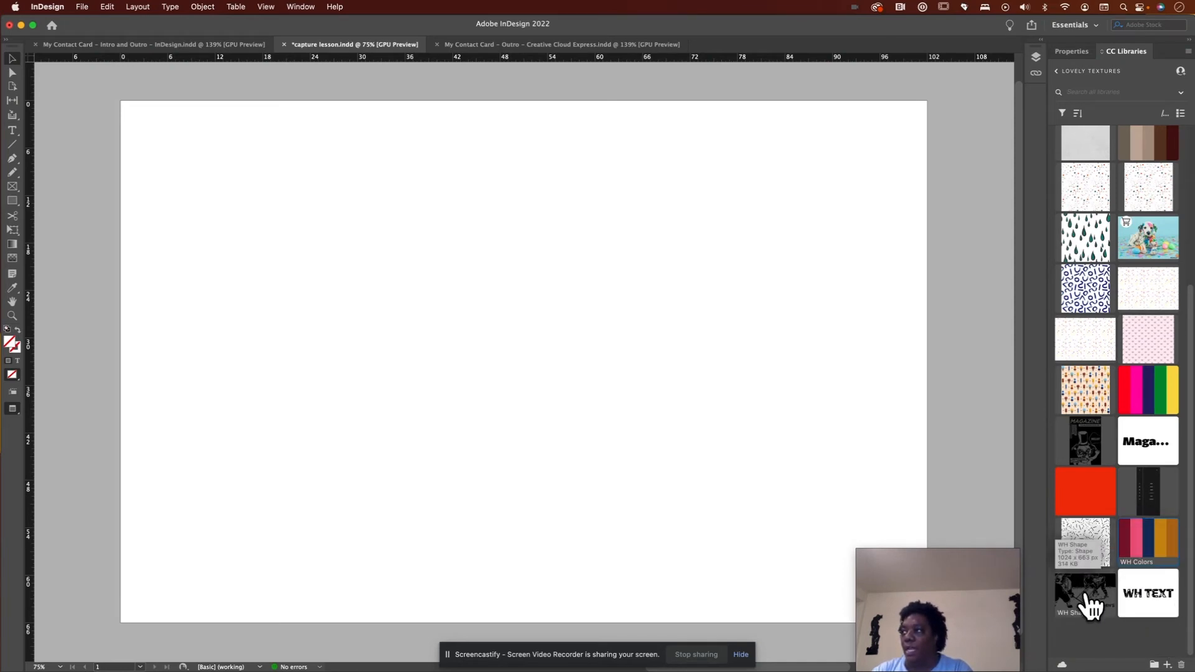
left_click_drag(1084, 593, 276, 234)
left_click(264, 249)
scroll(279, 237, "left", 4)
left_click_drag(205, 246, 165, 230)
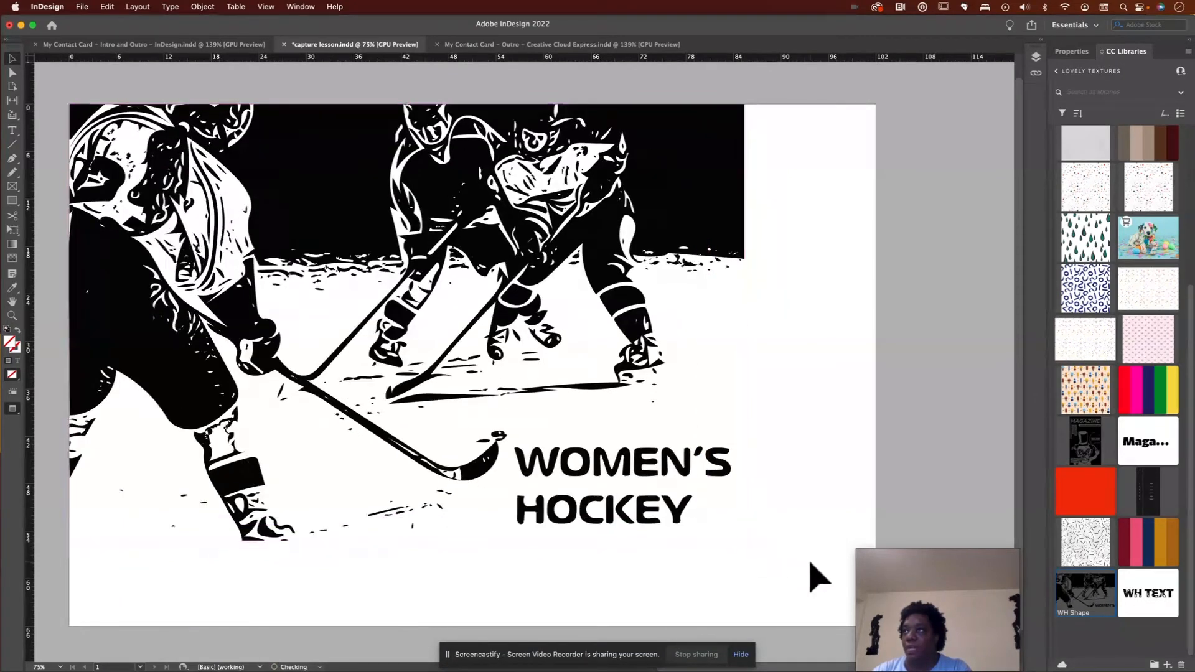
- Draw a rectangle over the WOMEN'S HOCKEY lettering of the placed shape and fill it with white
scroll(552, 480, "down", 1)
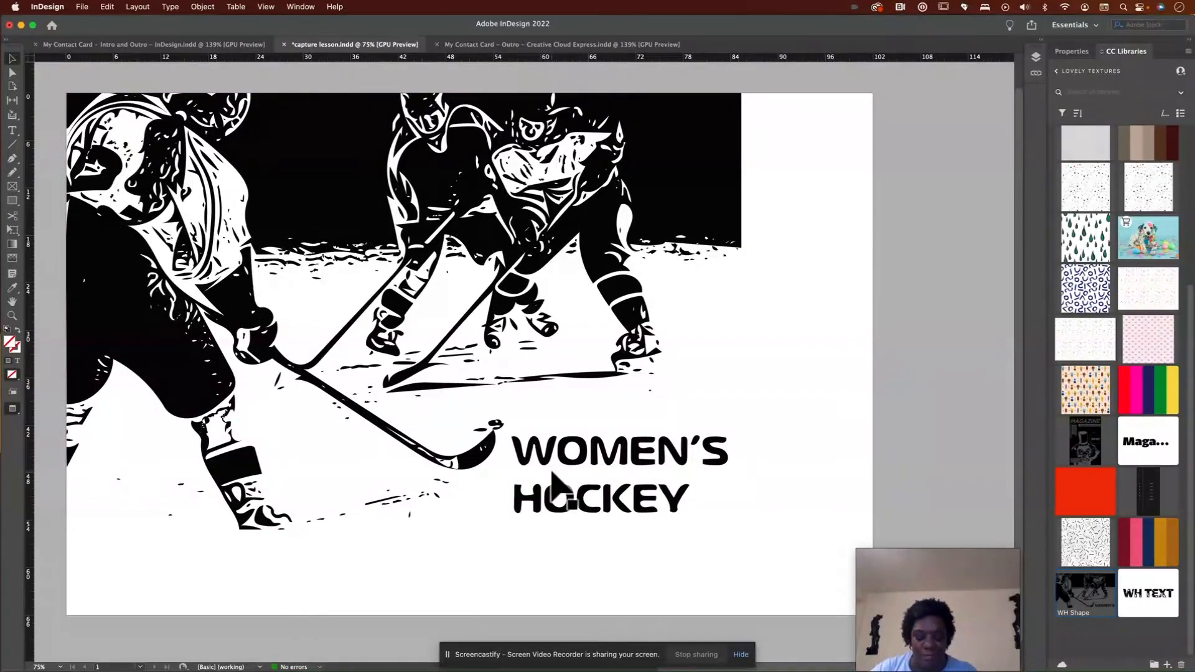
scroll(557, 516, "left", 3)
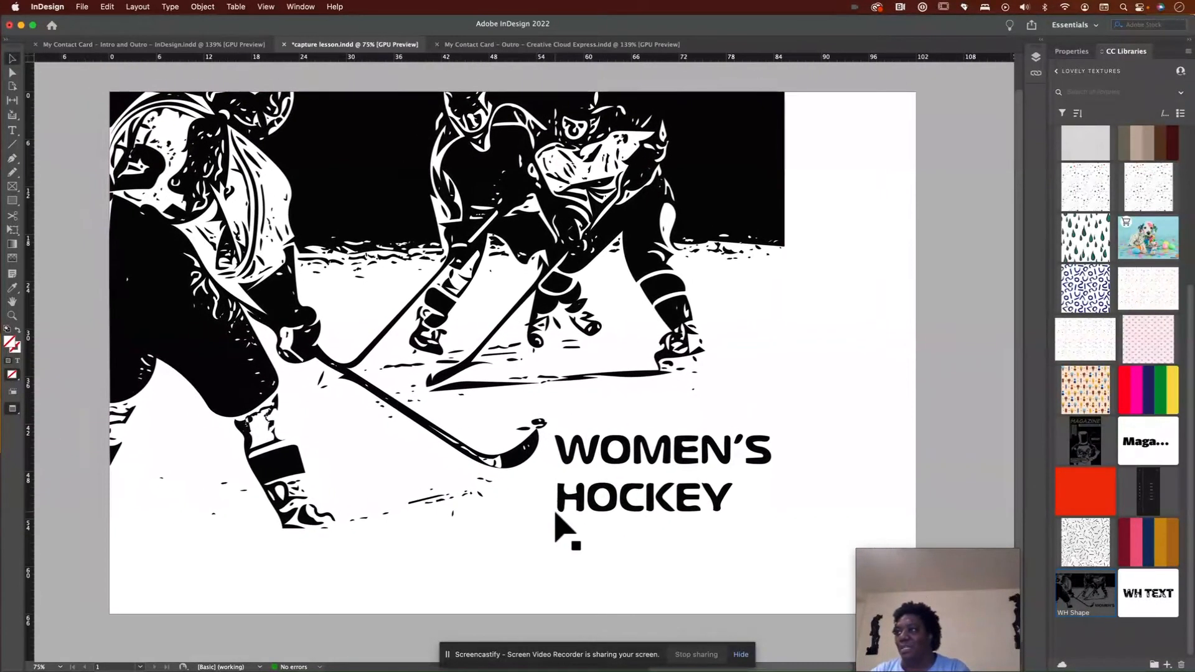
scroll(559, 524, "right", 3)
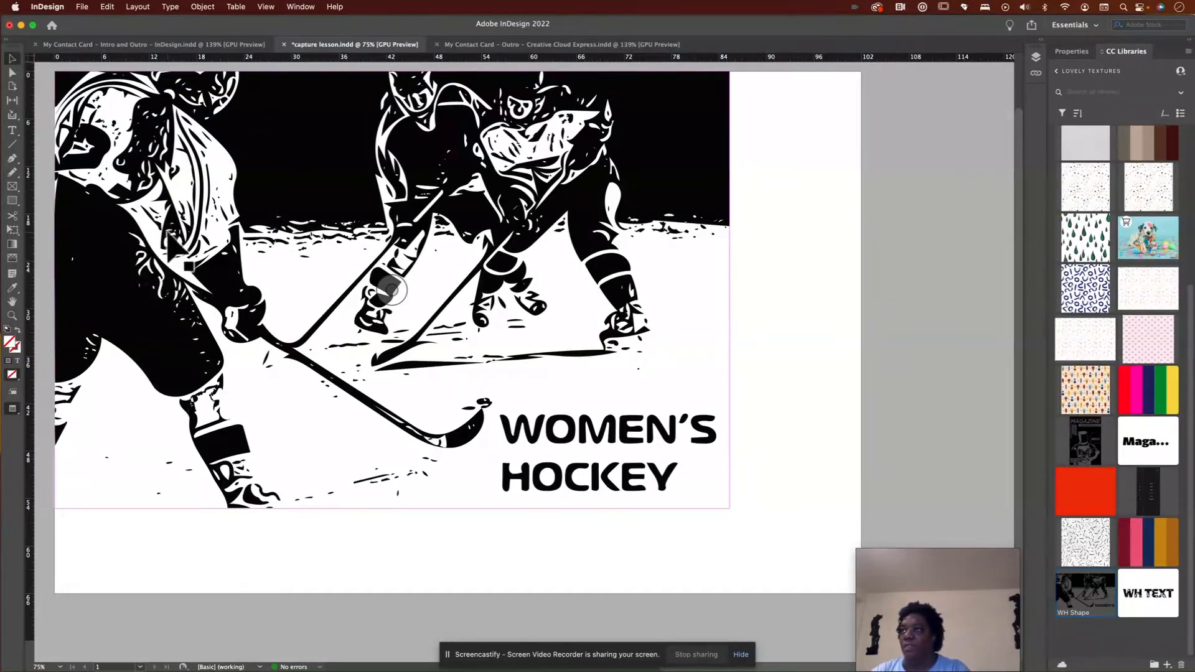
left_click(12, 201)
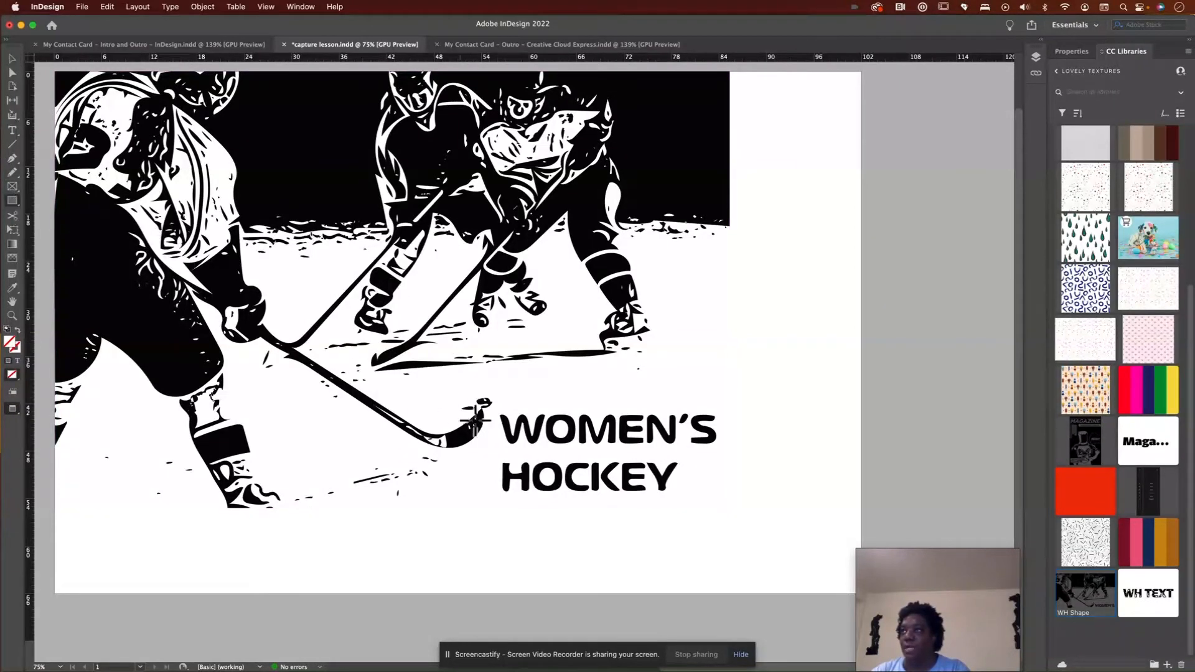
left_click_drag(495, 400, 783, 557)
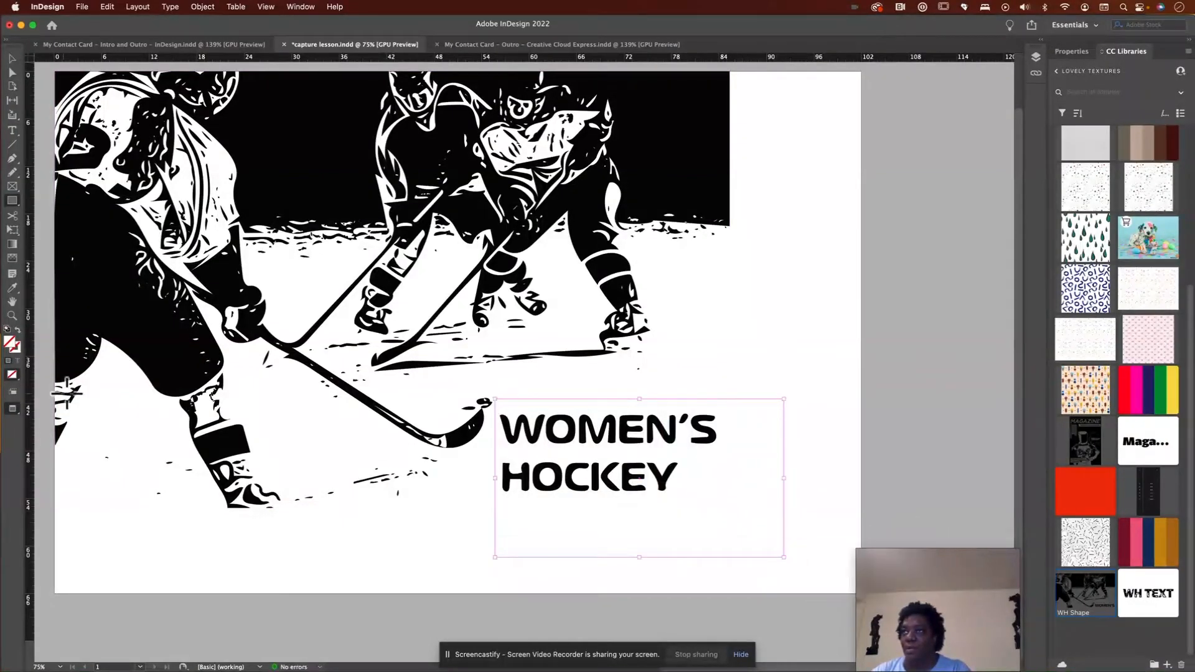
double_click(10, 341)
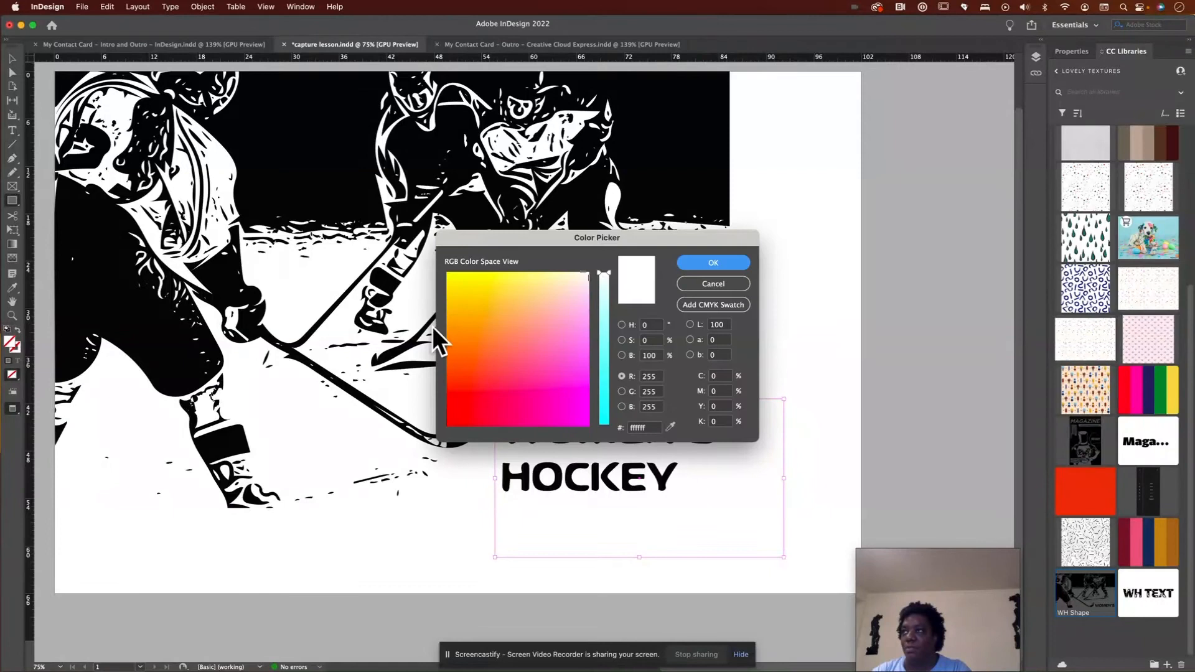
left_click_drag(552, 312, 573, 276)
left_click(690, 262)
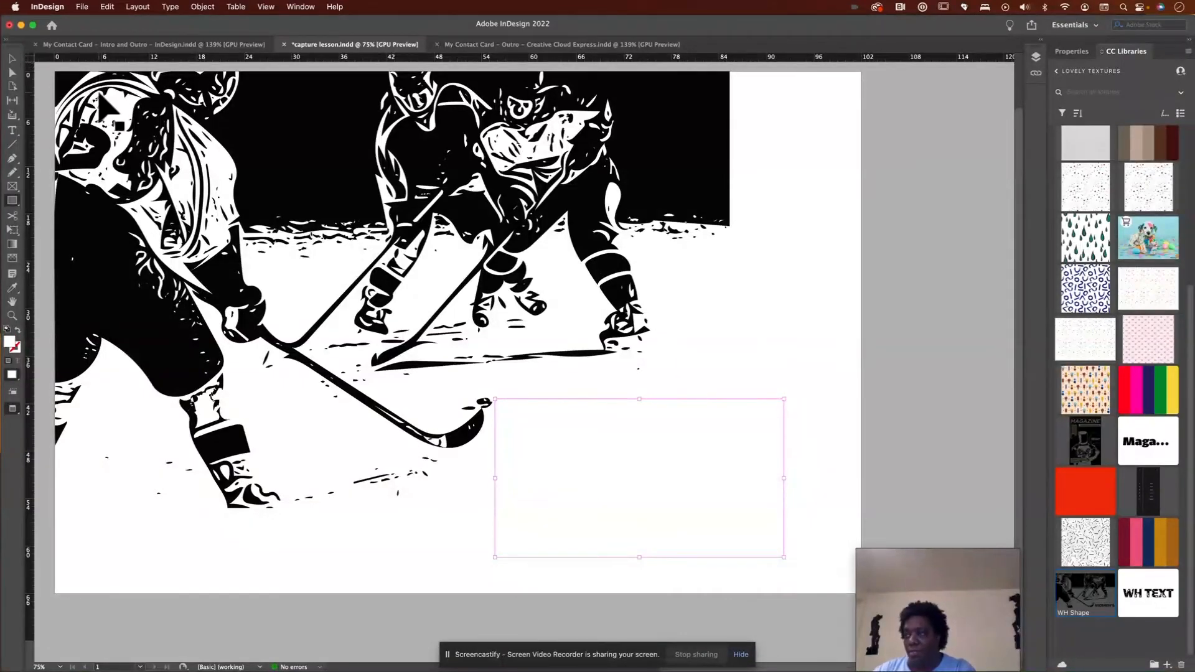
key("super+2")
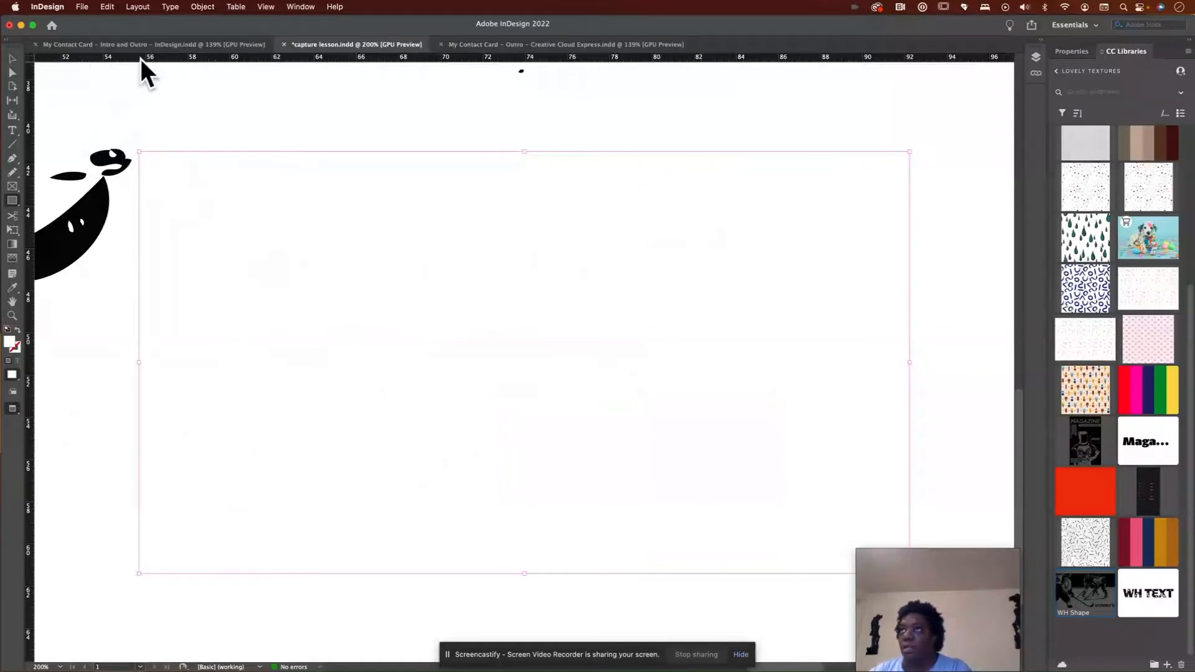
key("super+0")
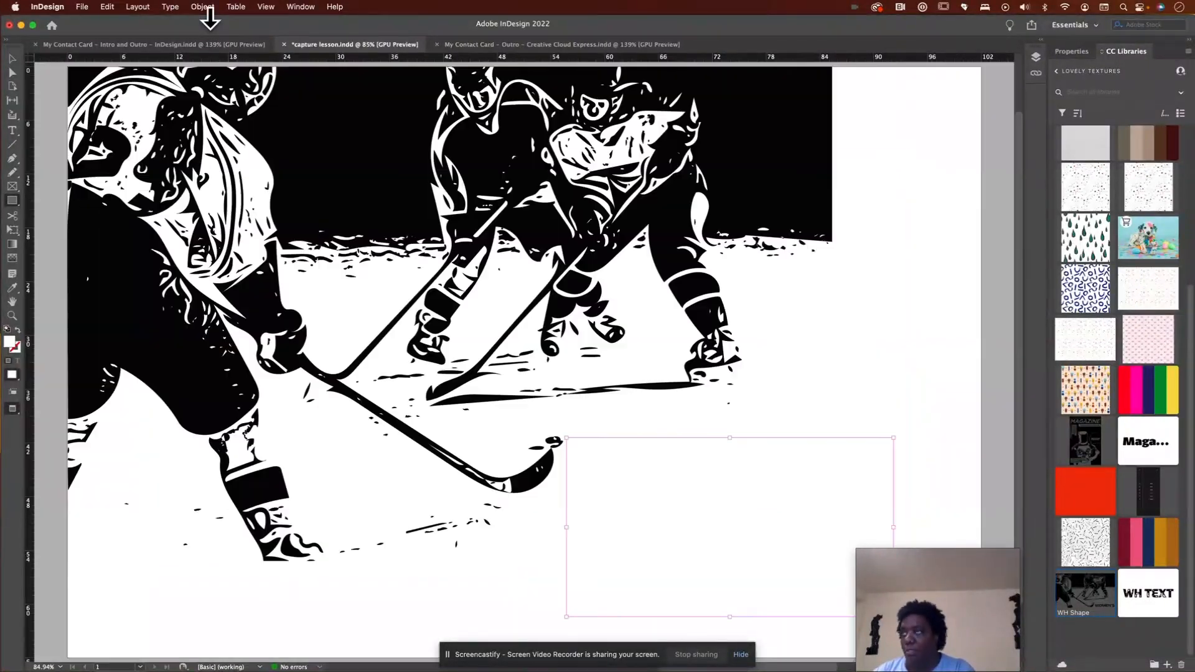
left_click(12, 59)
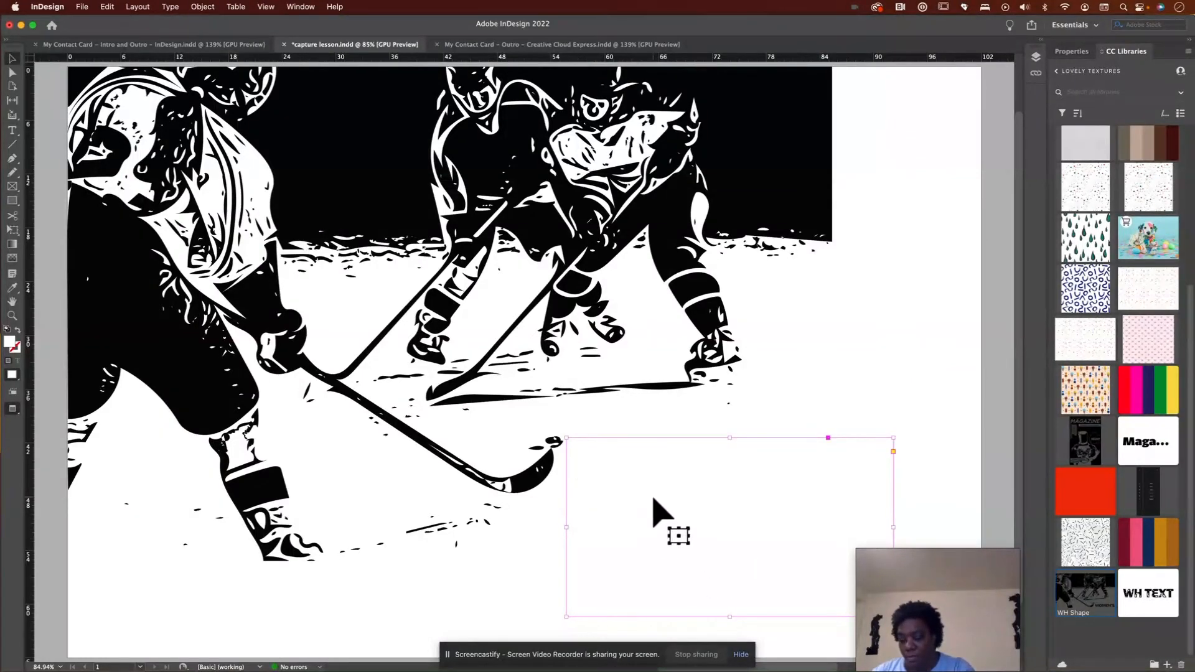
key("super+2")
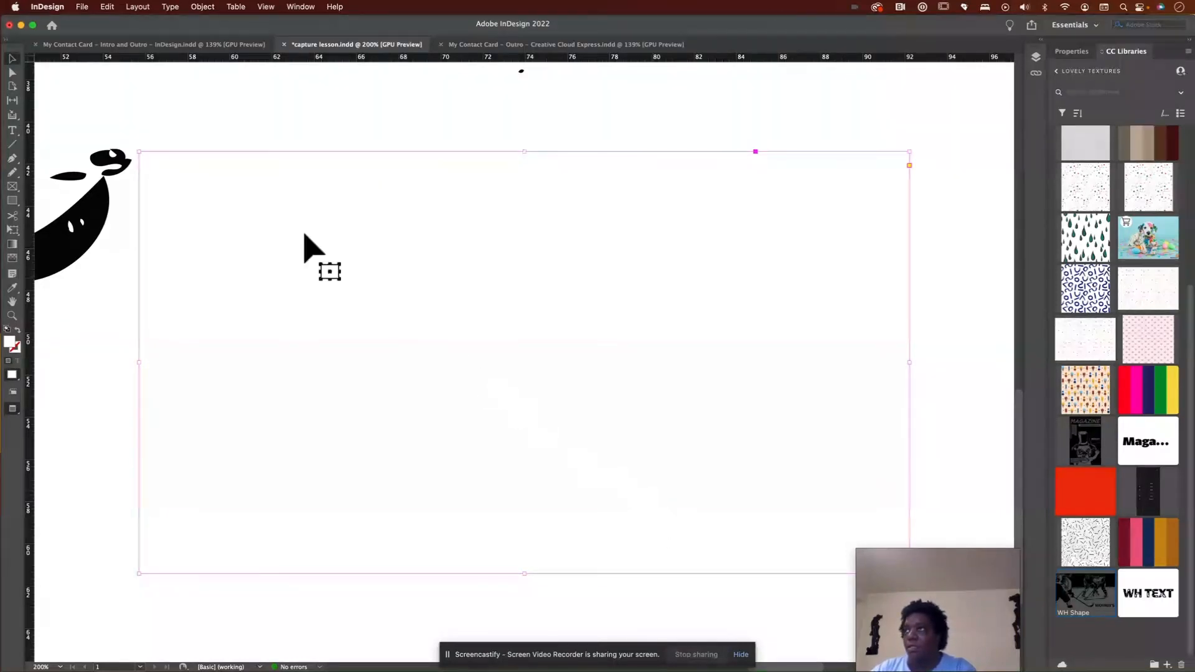
key("super+0")
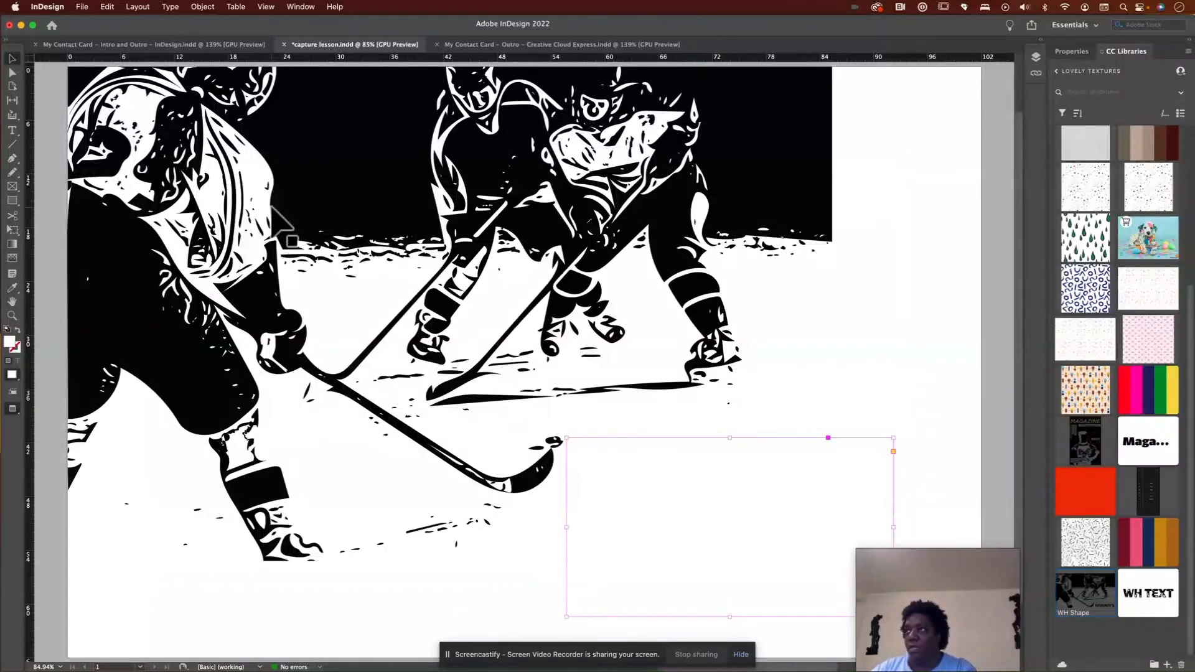
- Lock the white rectangle in Layer 5 so it cannot be moved or selected
left_click(906, 369)
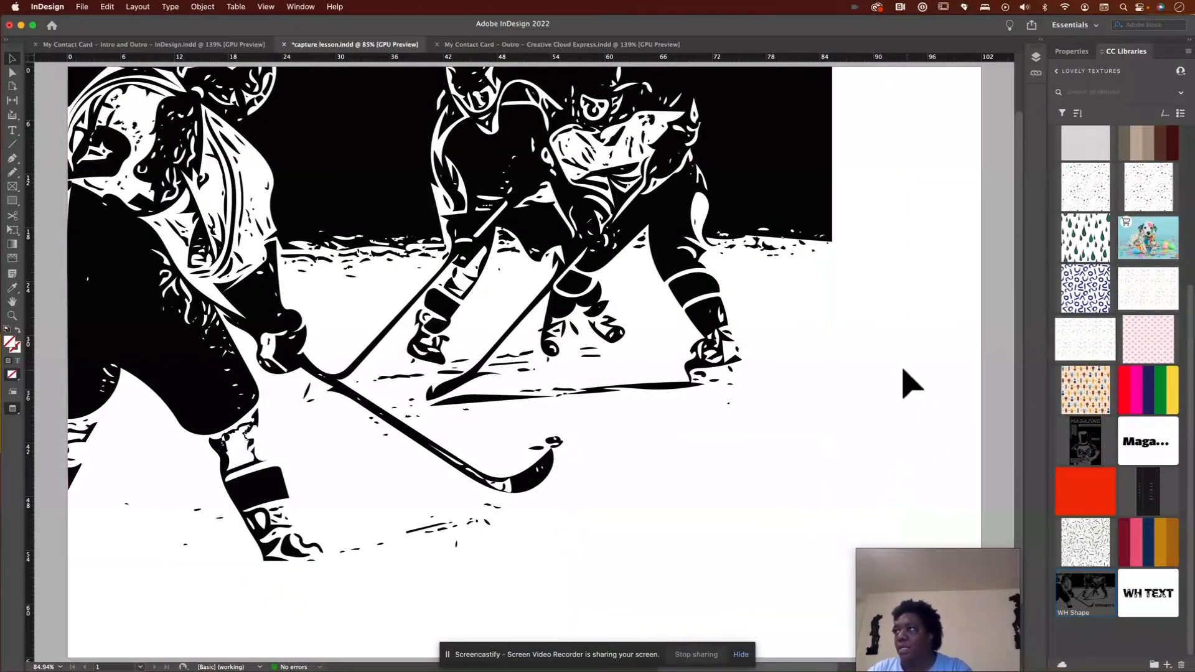
scroll(566, 362, "down", 3)
scroll(566, 363, "right", 5)
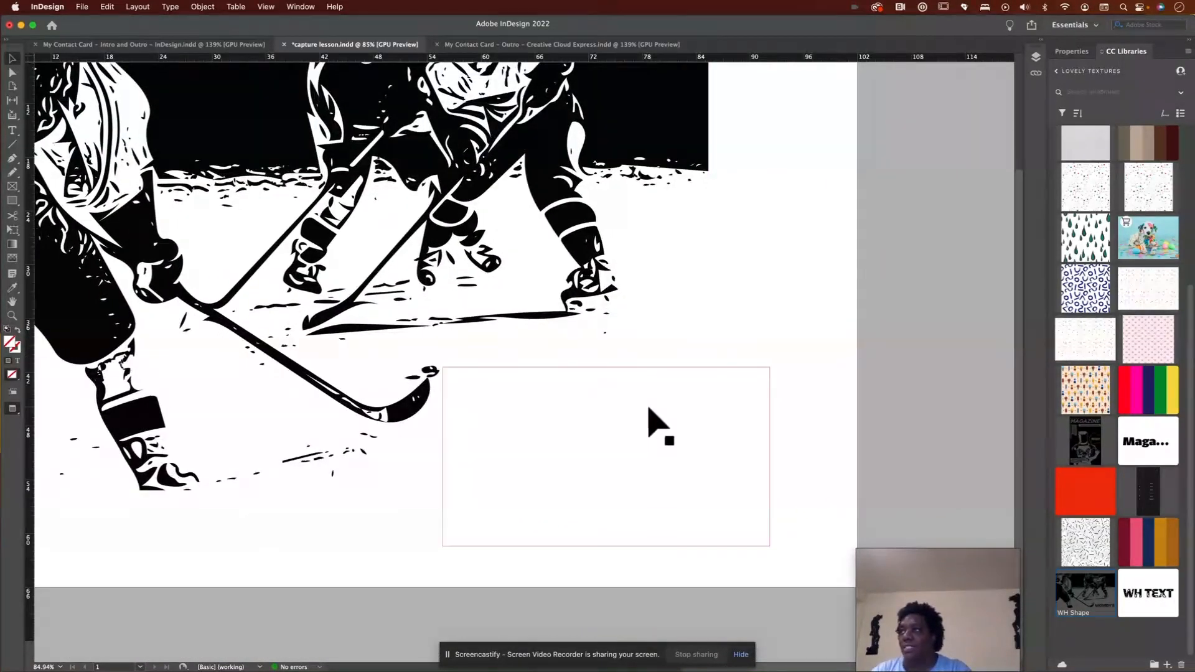
left_click(687, 444)
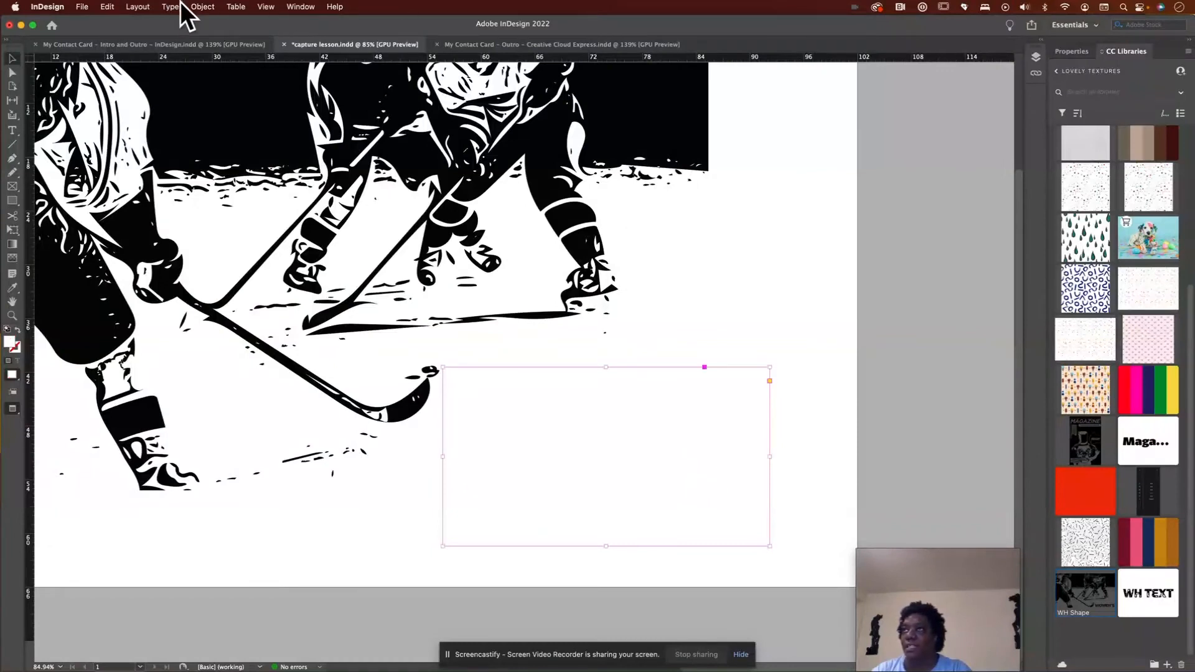
left_click(1036, 57)
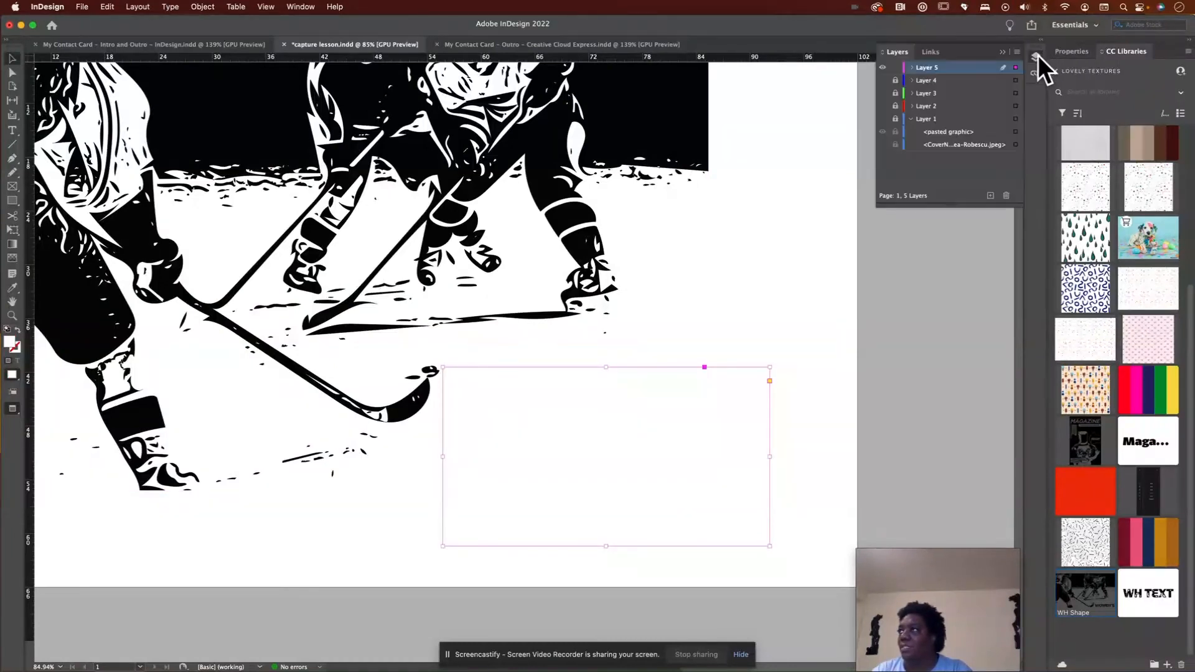
left_click(912, 67)
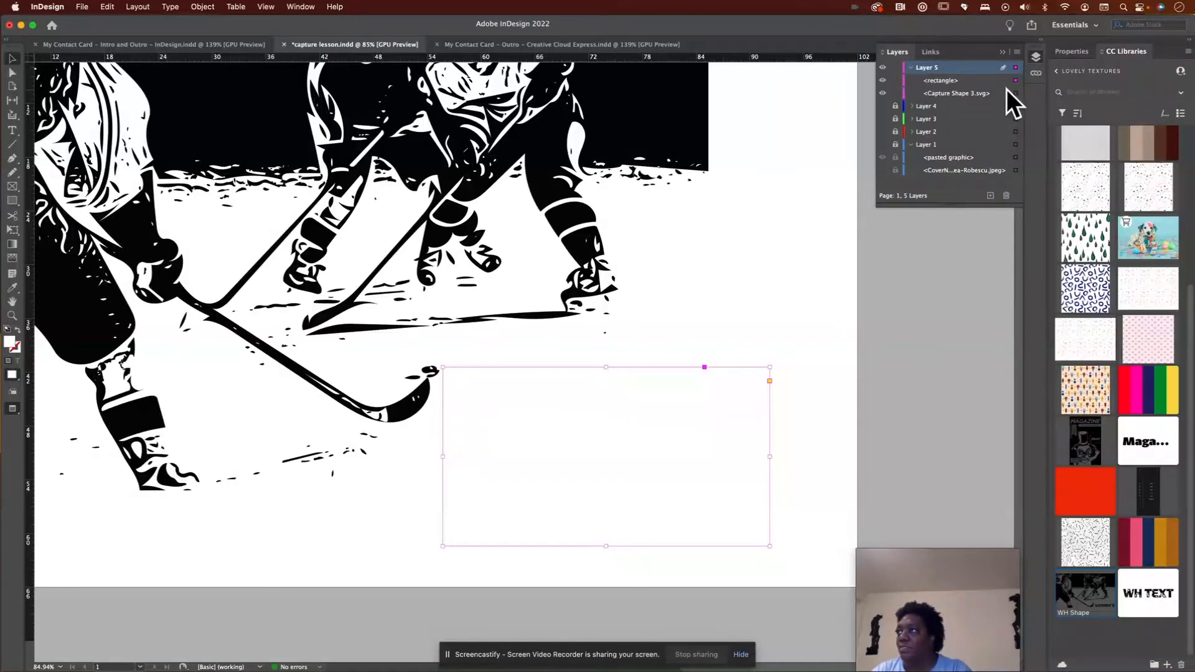
left_click(895, 80)
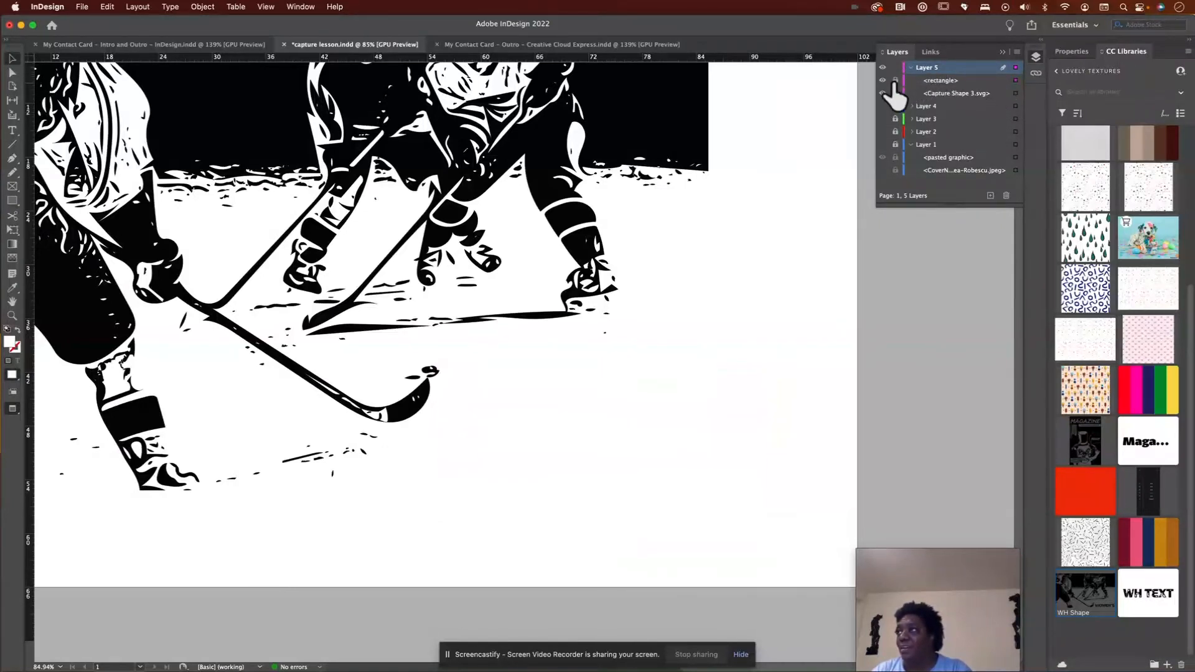
left_click(1003, 51)
- Create a text frame over the blank area beside the hockey stick blade and enter "Women's FIH Hockey World Cup"
scroll(617, 354, "up", 3)
scroll(616, 354, "left", 2)
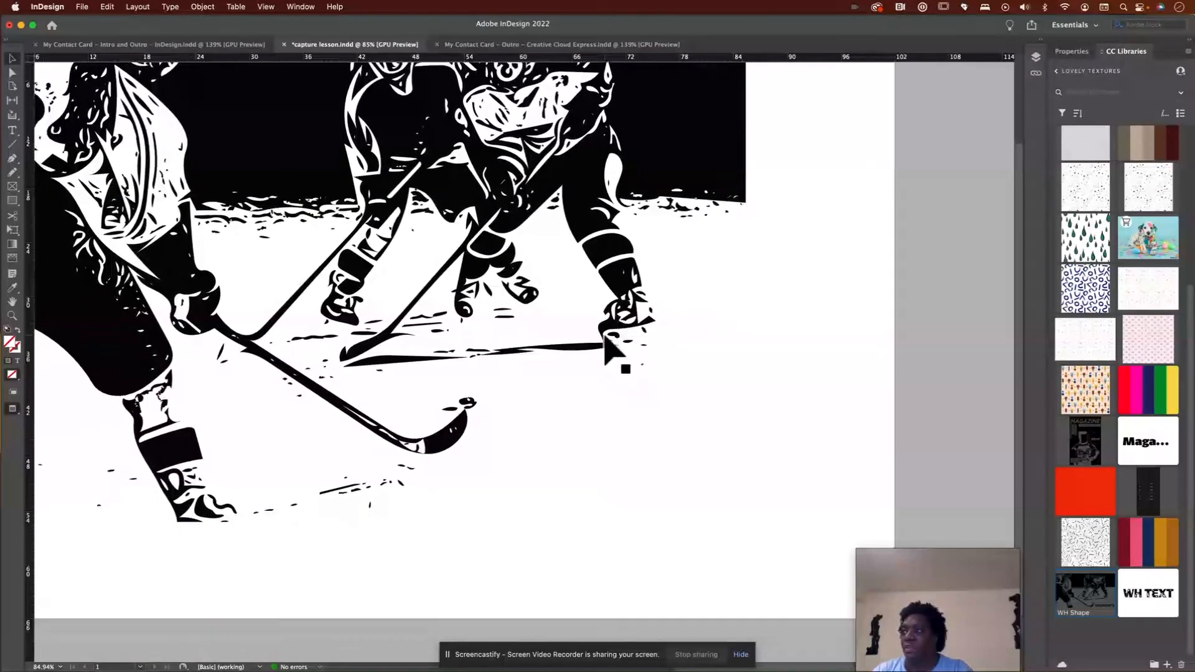
scroll(607, 341, "down", 2)
scroll(607, 341, "right", 1)
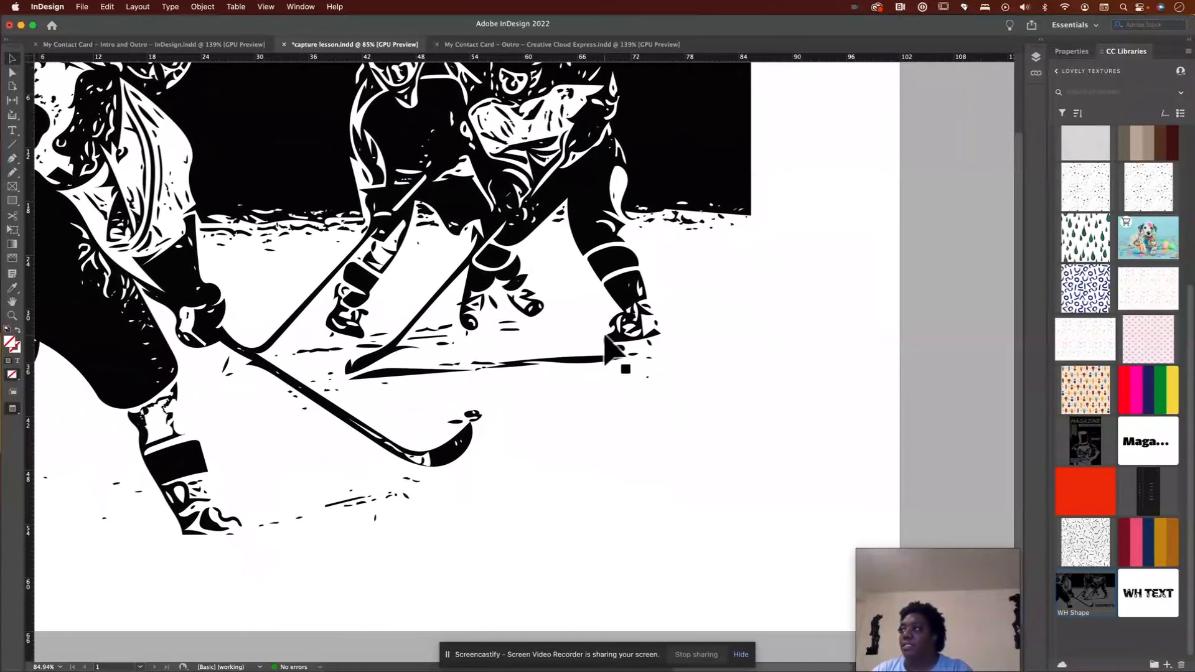
left_click(13, 130)
left_click_drag(547, 405, 835, 590)
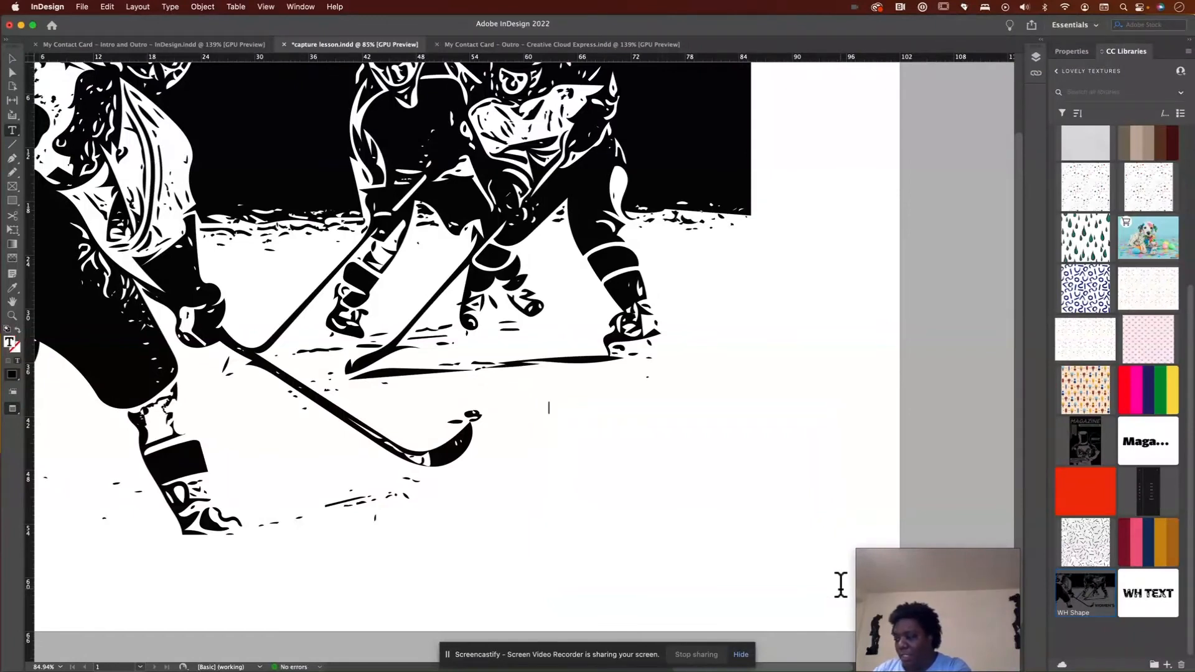
type("w")
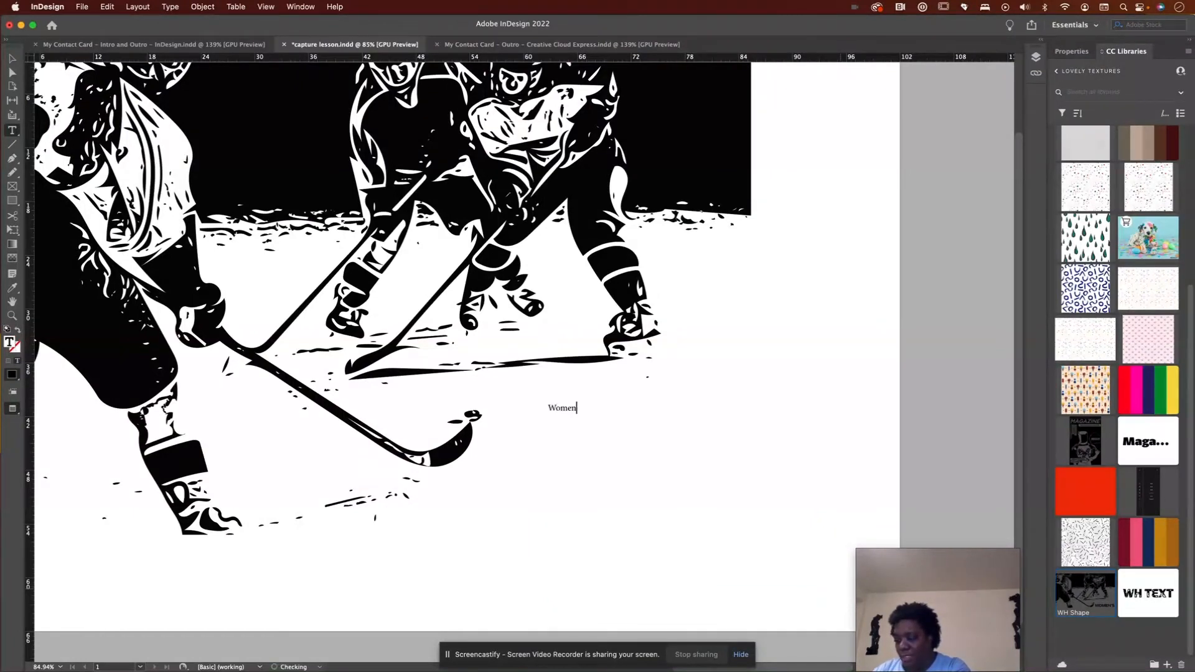
type("omen's Fl")
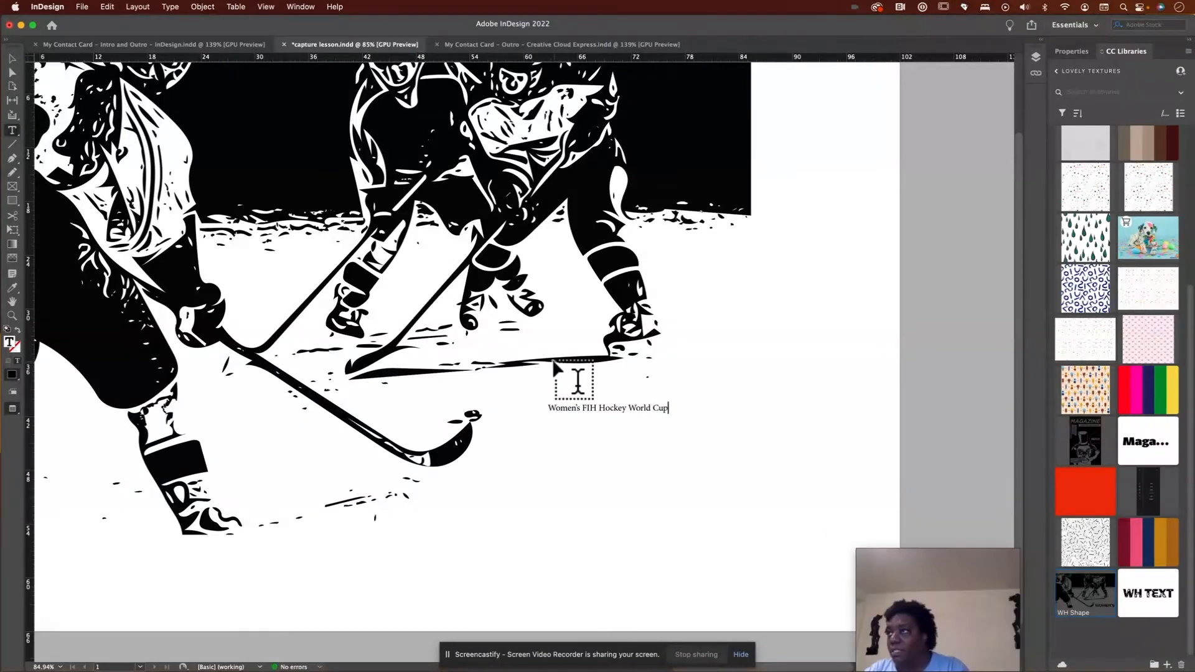
- Apply the WH Text character style from the library to the whole "Women's FIH Hockey World Cup" text
left_click_drag(667, 406, 517, 390)
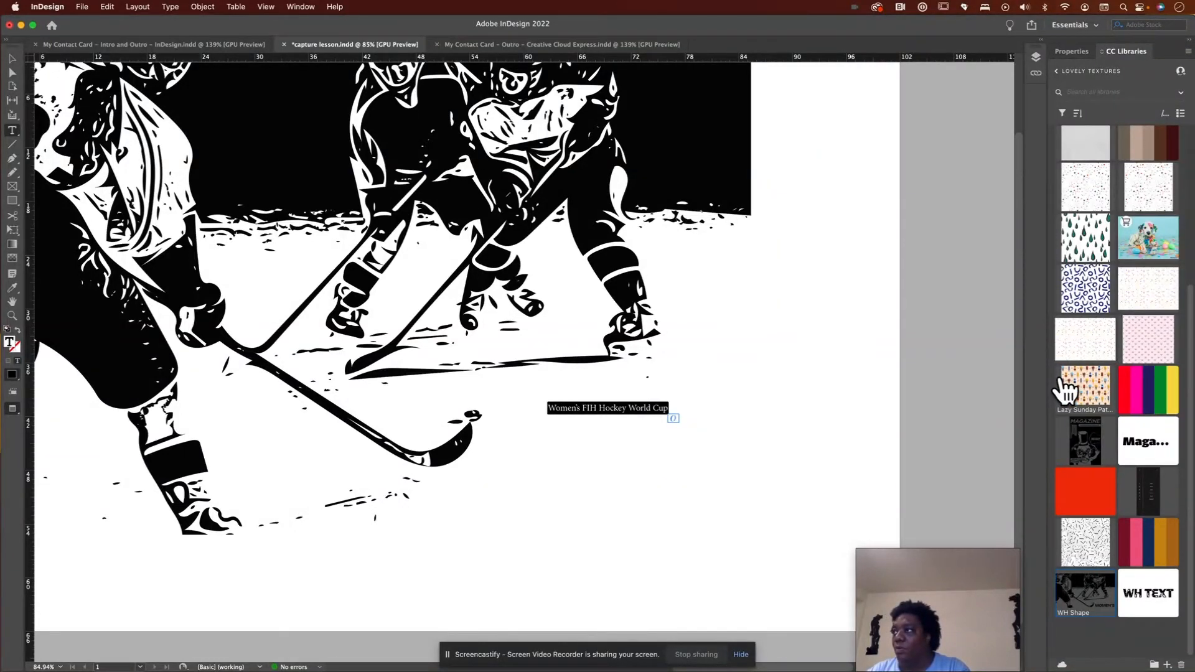
left_click(1149, 591)
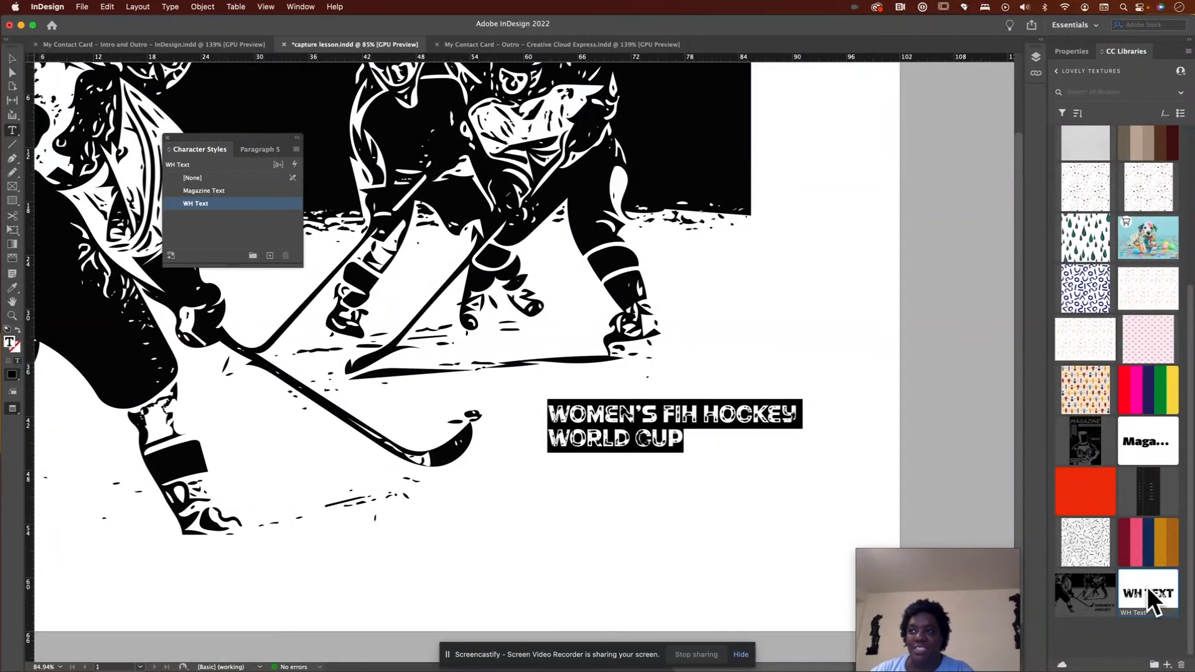
key("super+z")
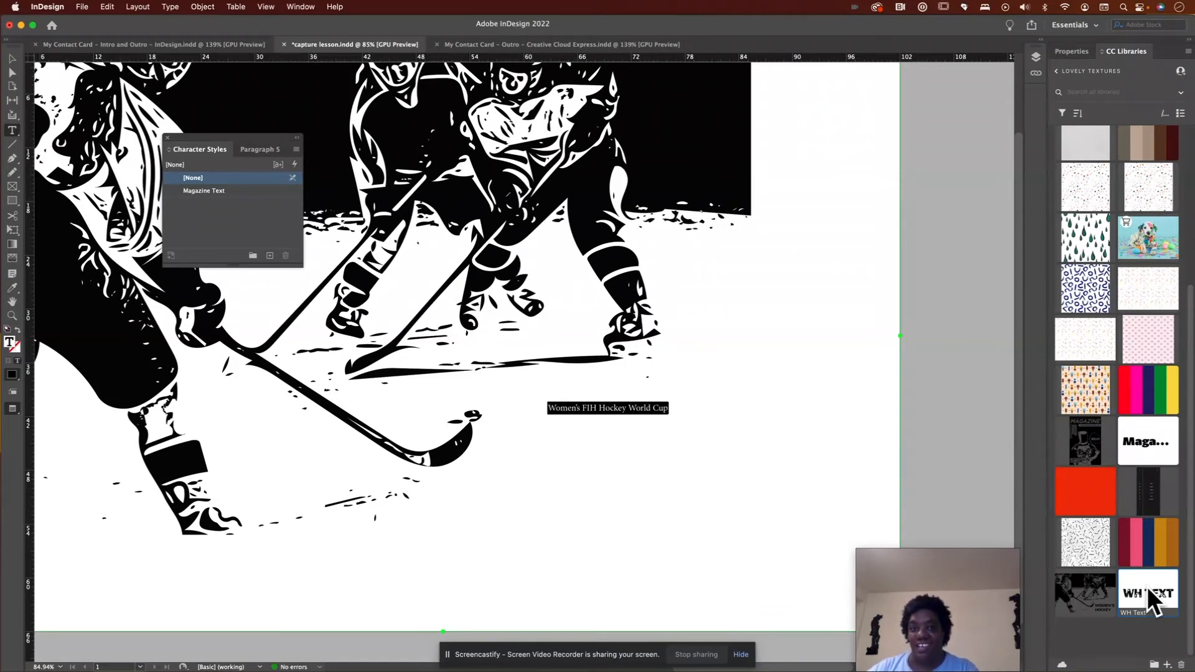
left_click_drag(1148, 589, 623, 416)
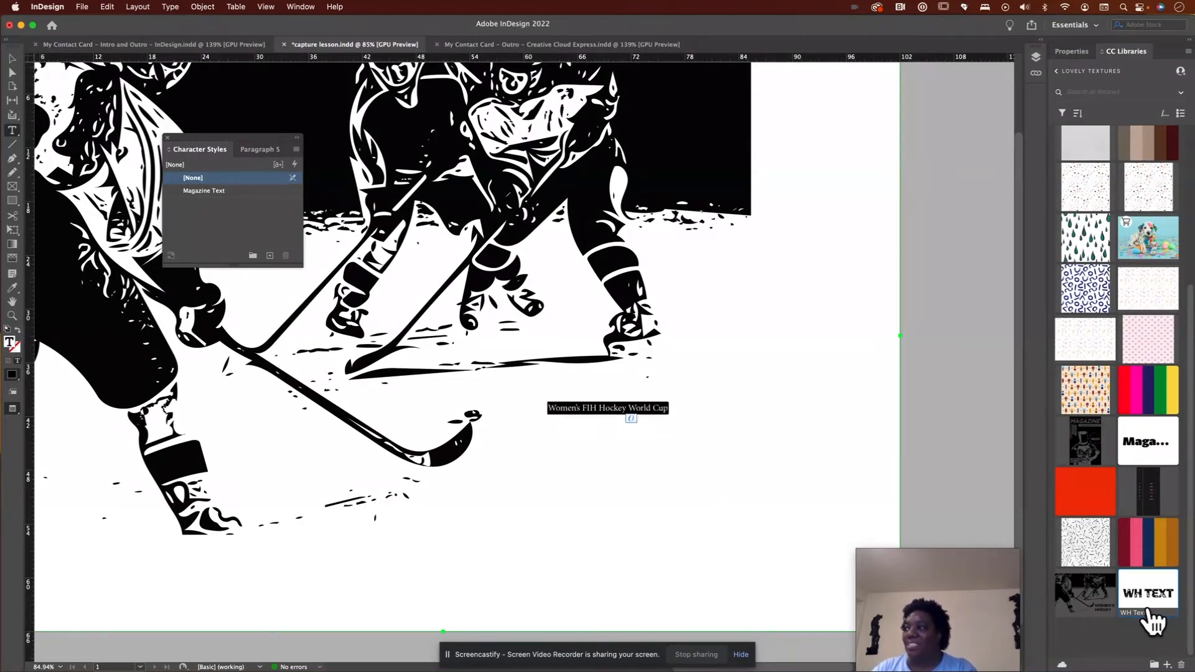
mouse_move(1139, 591)
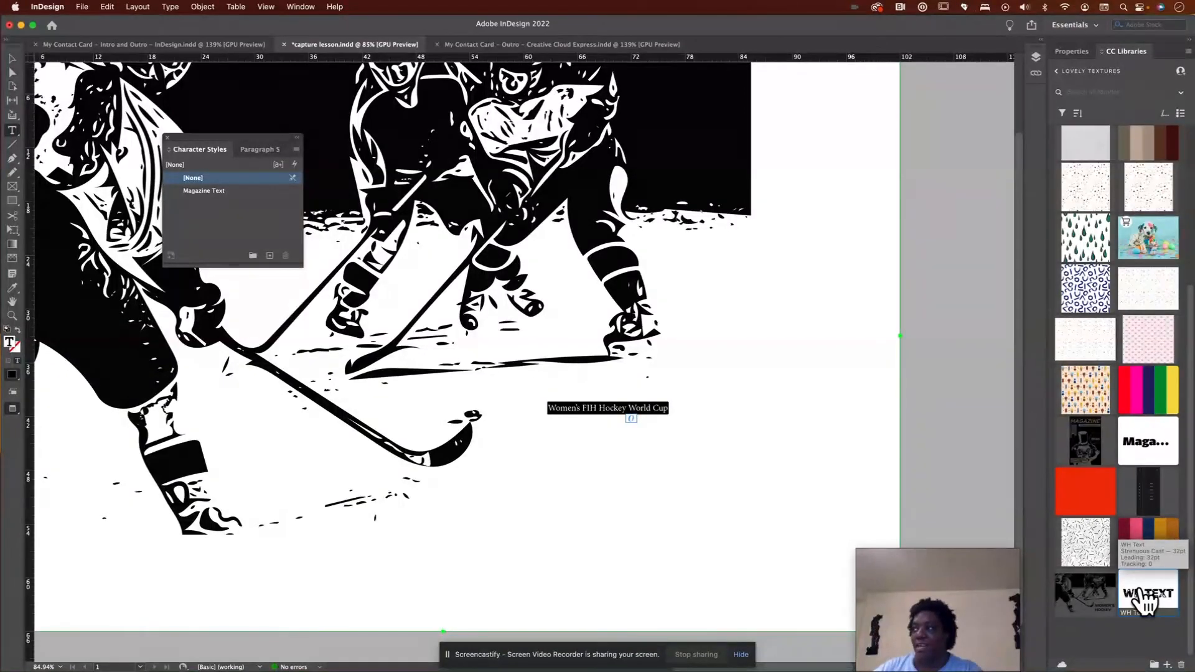
left_click(1143, 593)
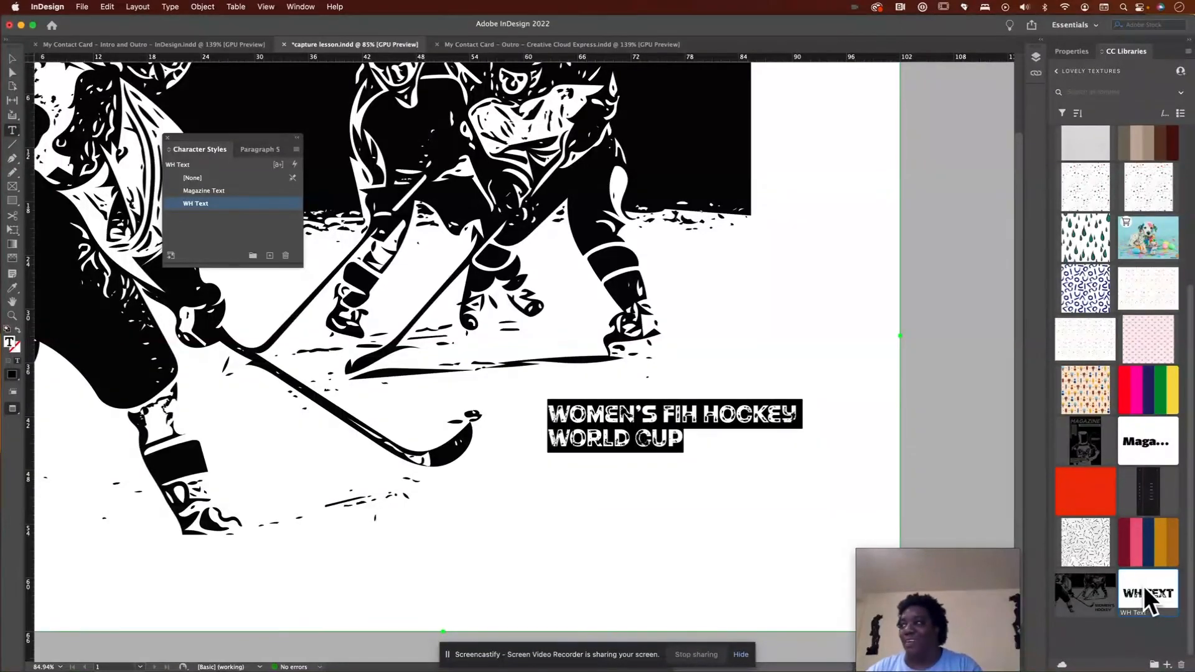
- Format the headline text at 72 pt with Auto leading and turn off hyphenation
left_click(1072, 51)
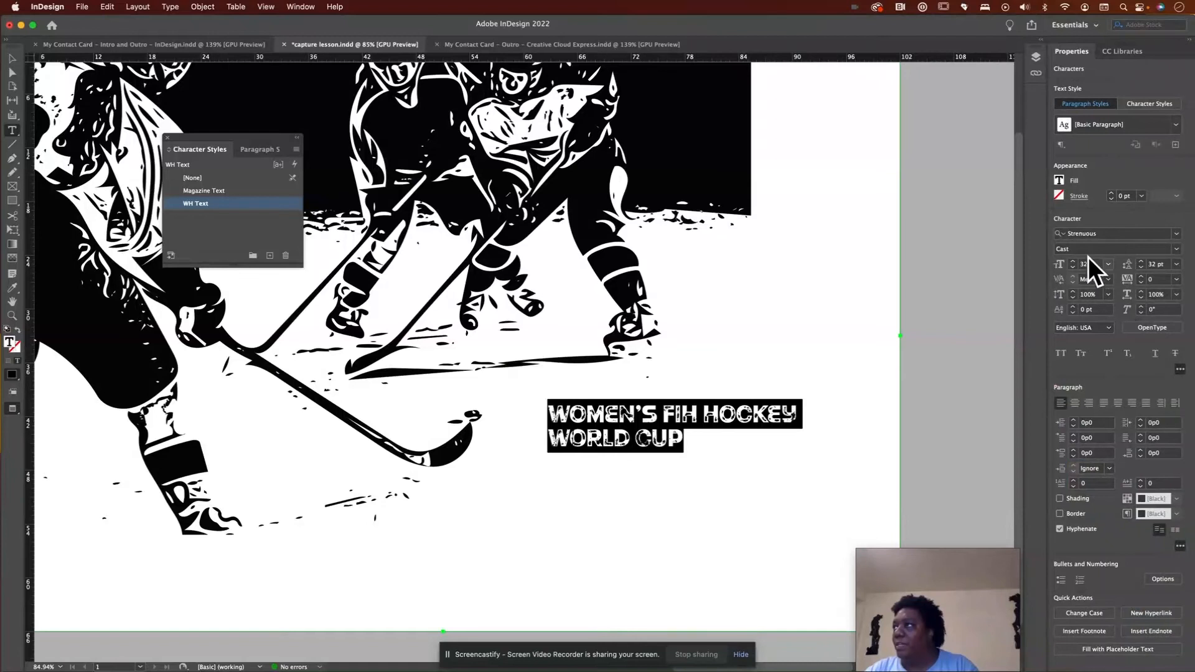
left_click(1108, 265)
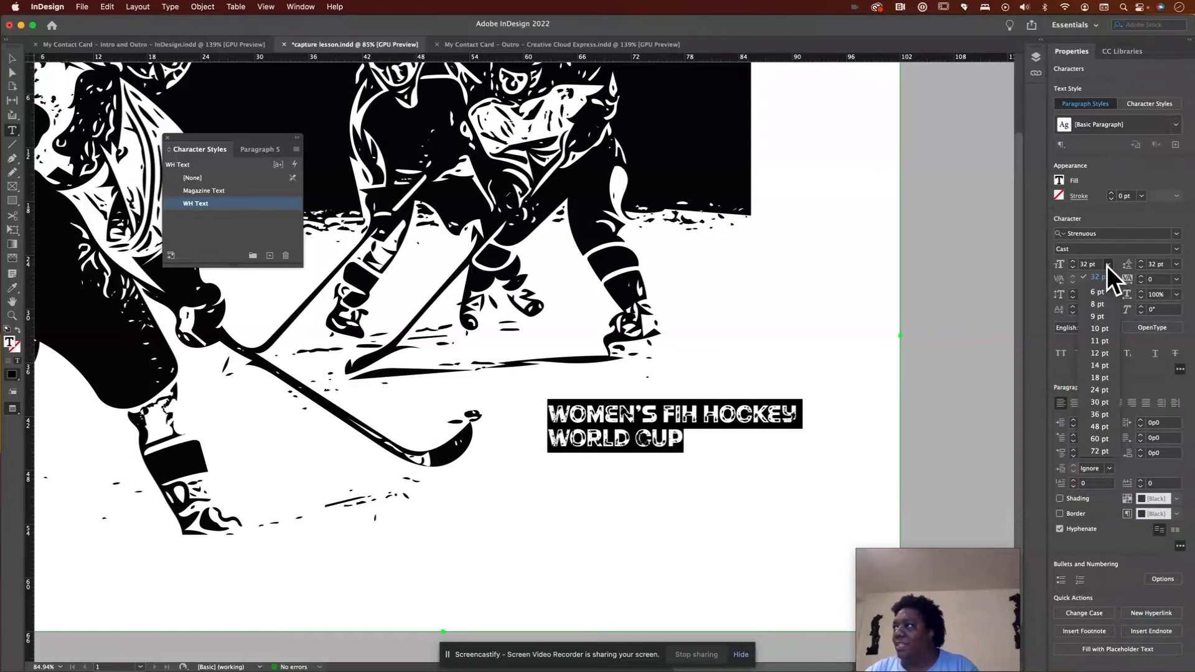
left_click(1101, 451)
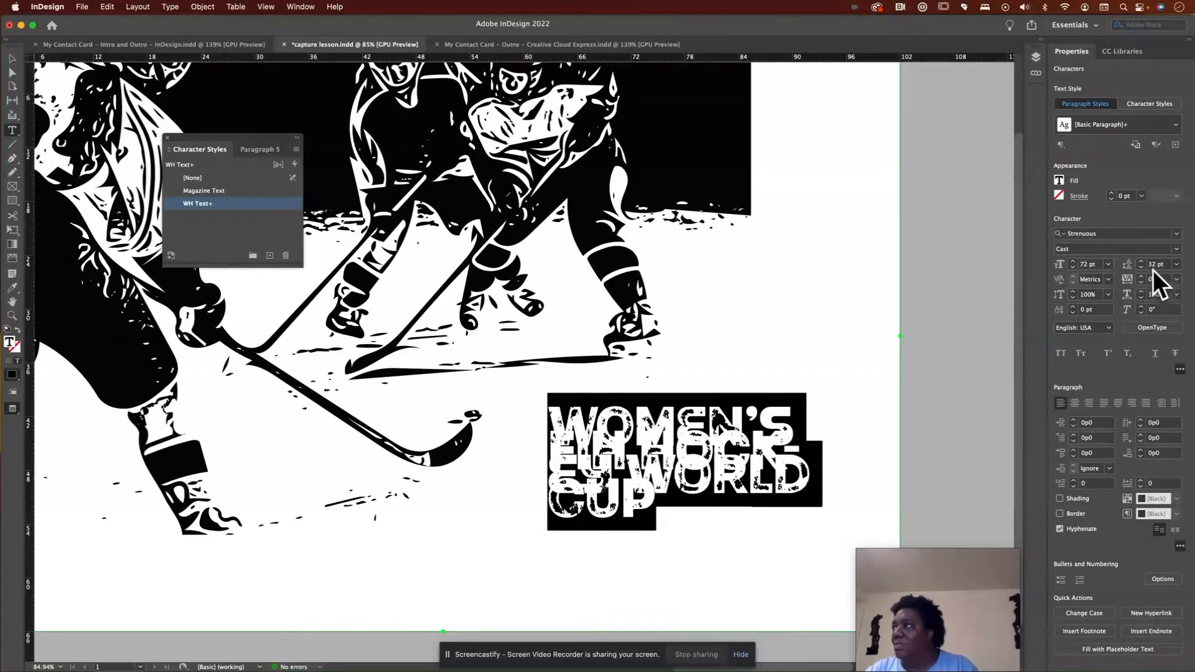
left_click(1176, 264)
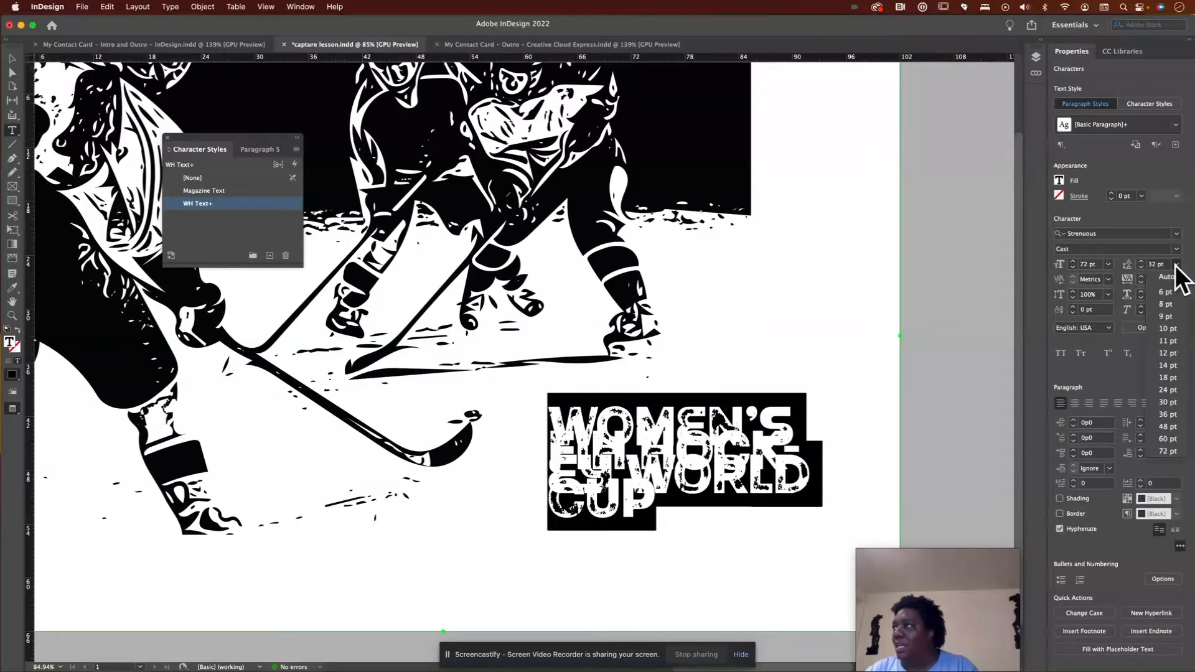
left_click(1169, 277)
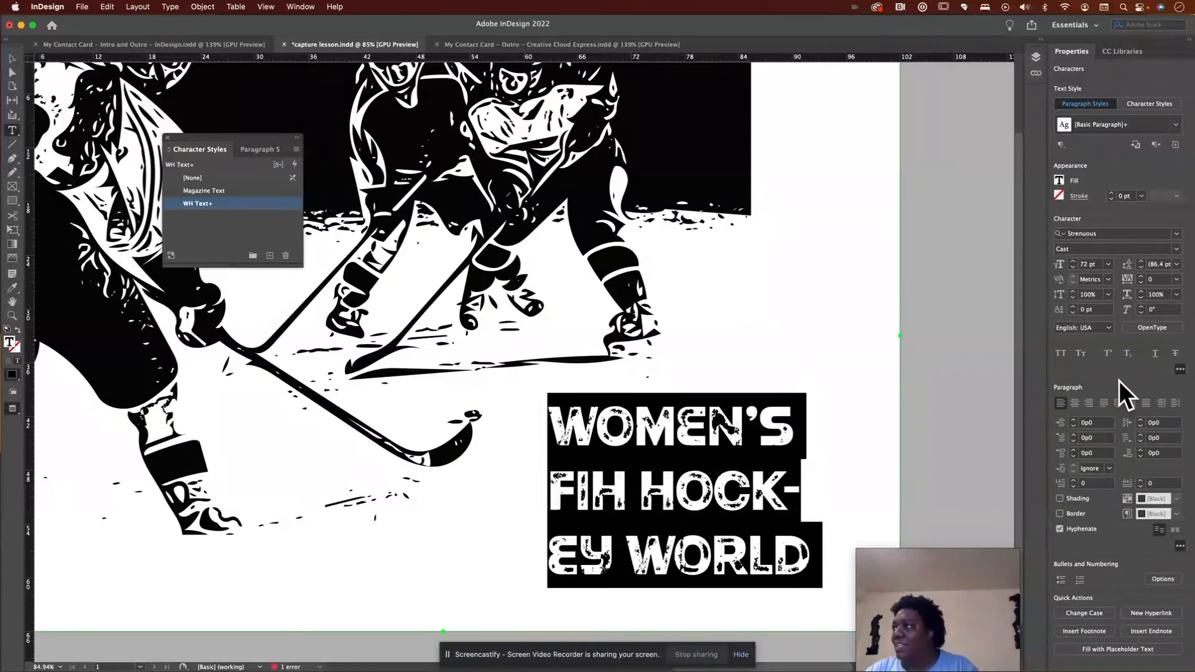
left_click(1060, 529)
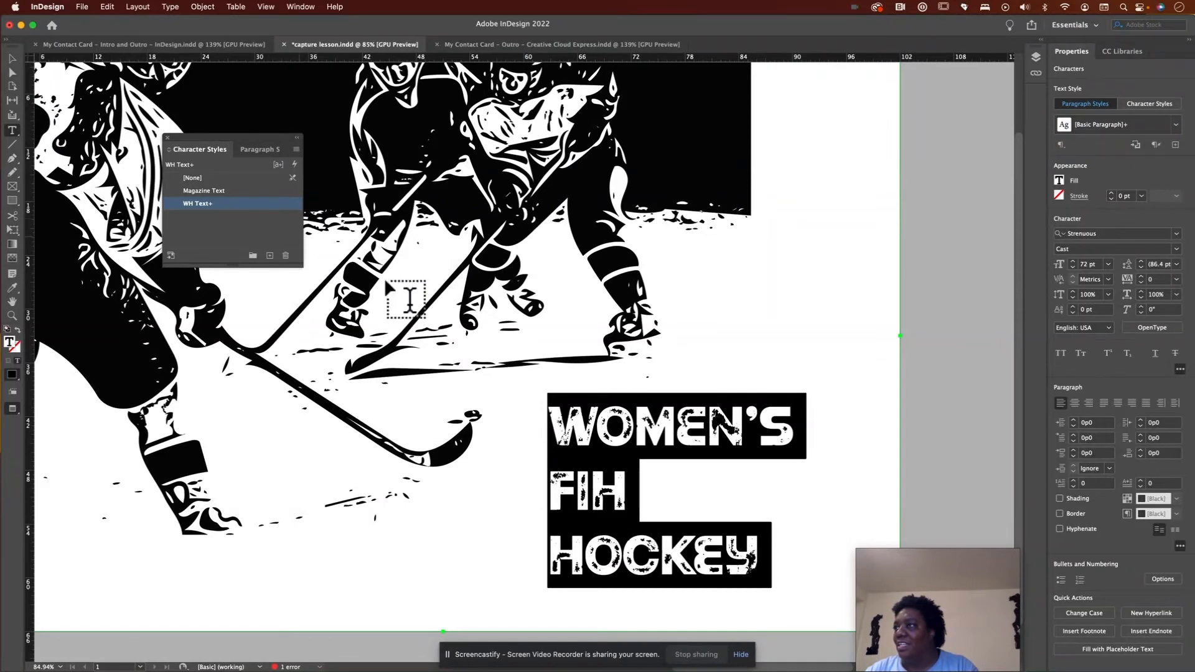
- Widen the headline's text frame to about 41p7 and position it just beside the hockey stick blade
left_click(11, 55)
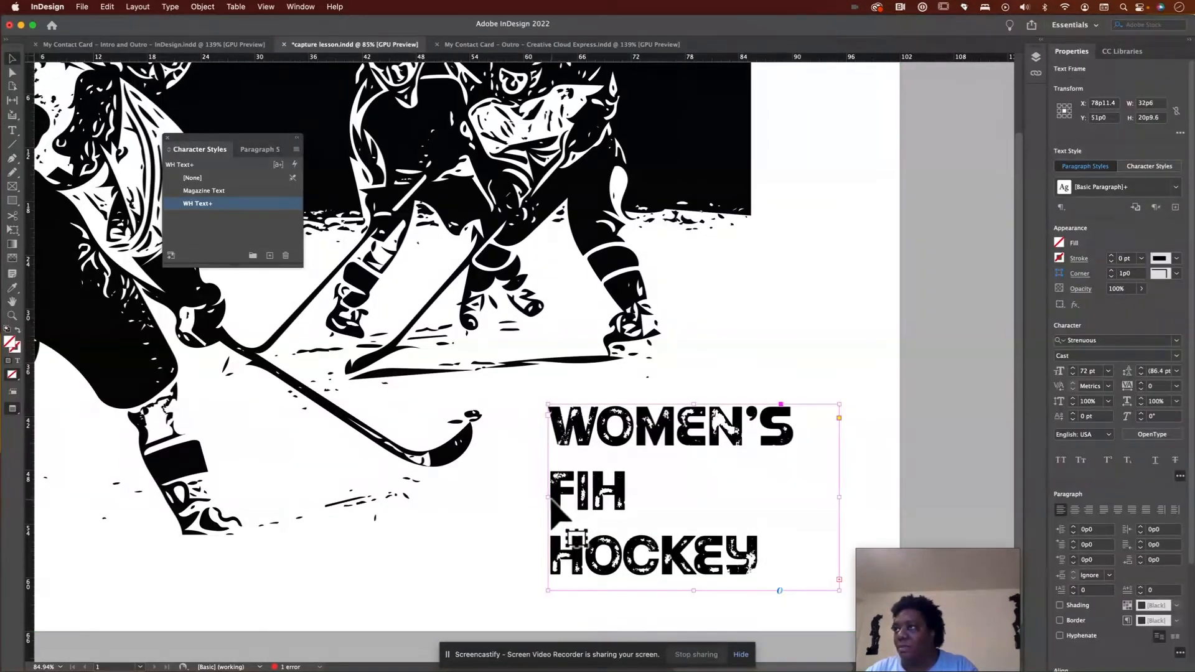
left_click_drag(548, 496, 466, 496)
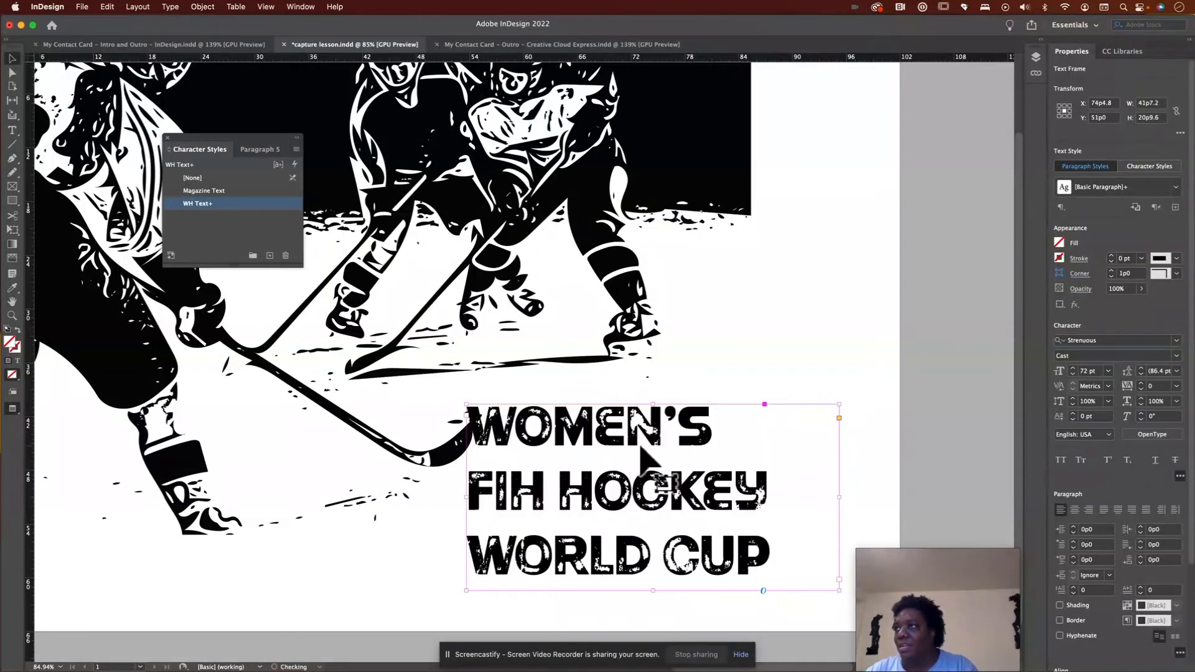
left_click_drag(623, 481, 596, 439)
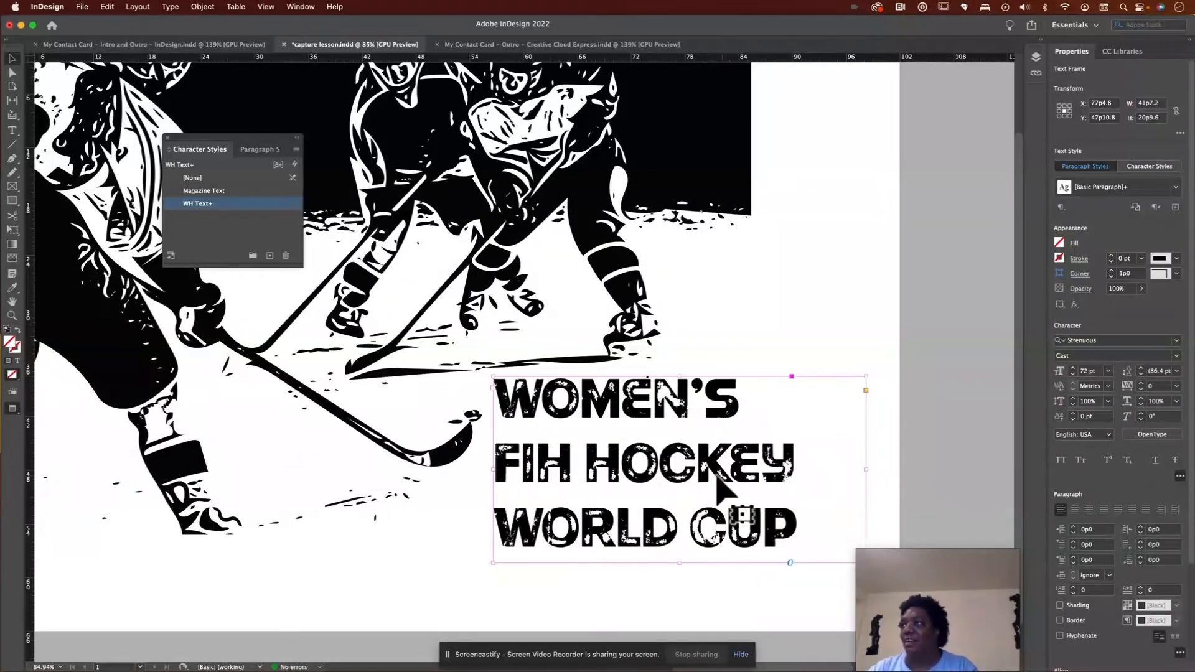
left_click_drag(702, 477, 705, 492)
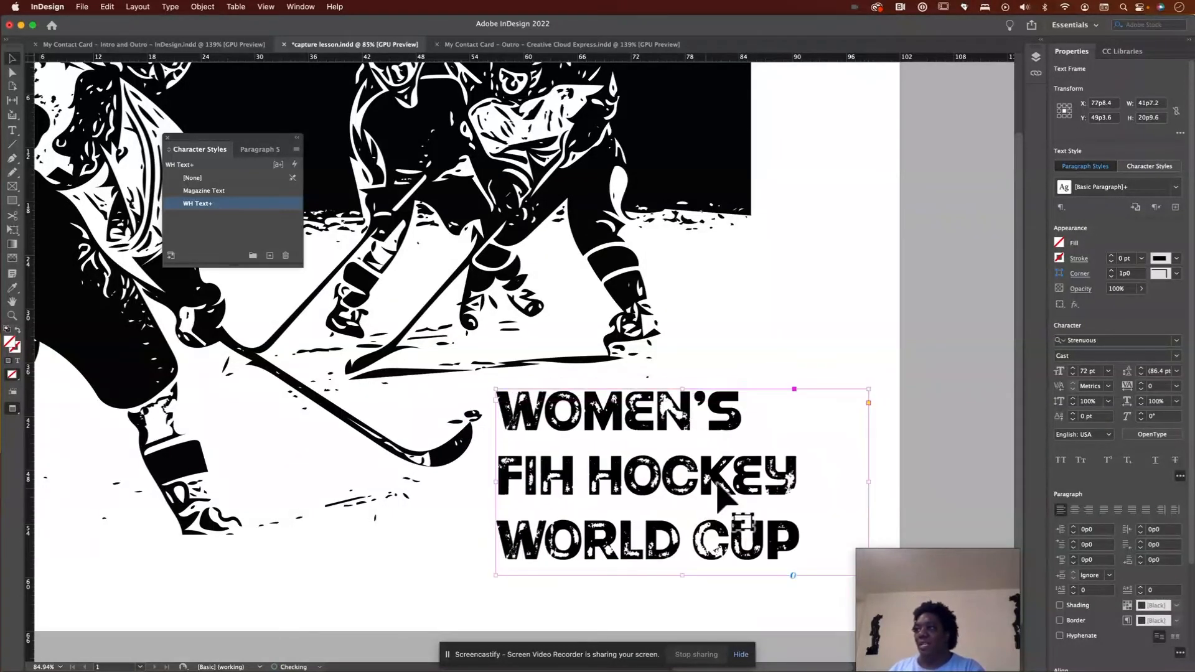
left_click(841, 330)
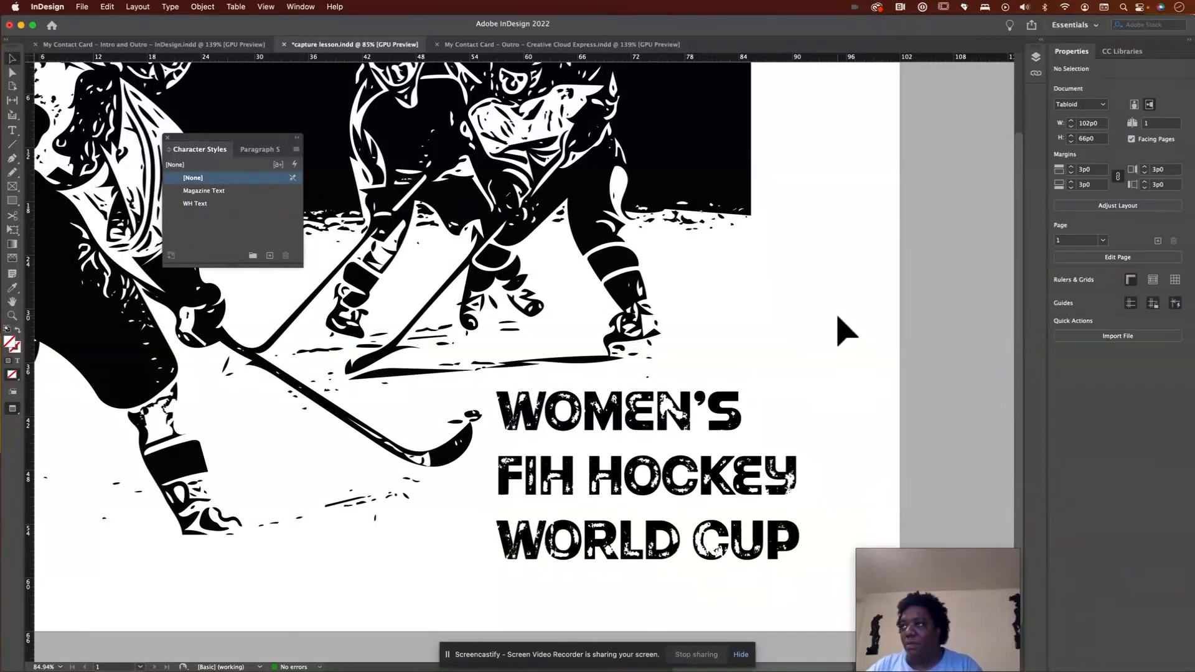
- Select the headline text frame and show the Lovely Textures library that holds the WH Colors theme
left_click(639, 418)
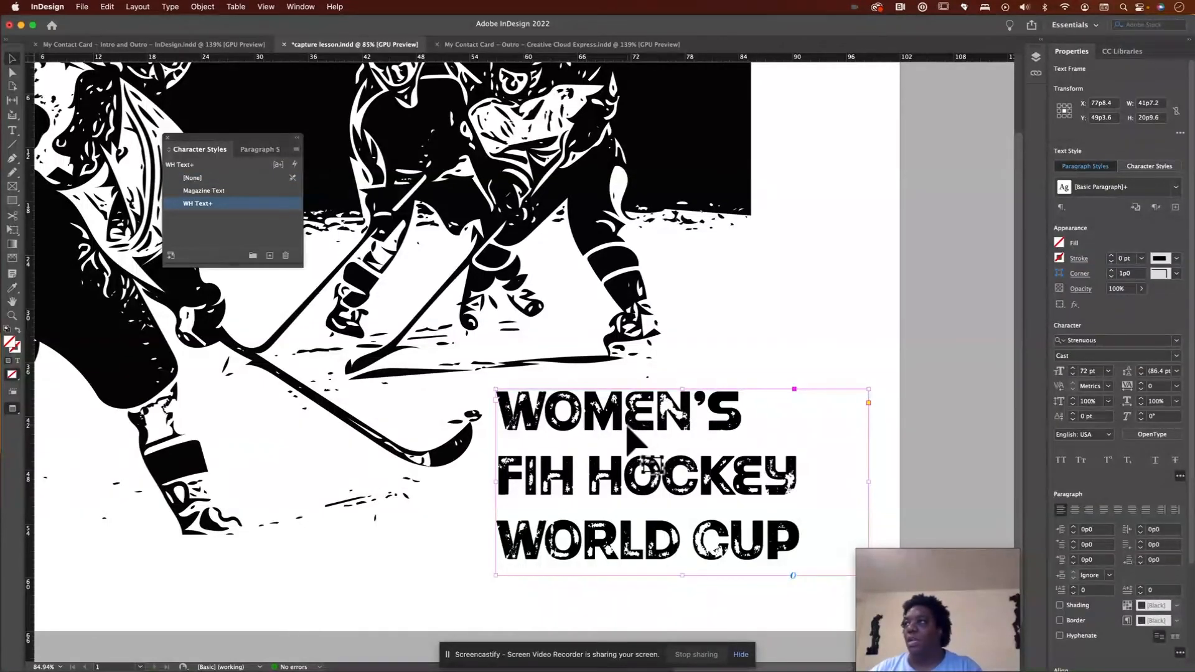
double_click(626, 427)
key("ctrl+a")
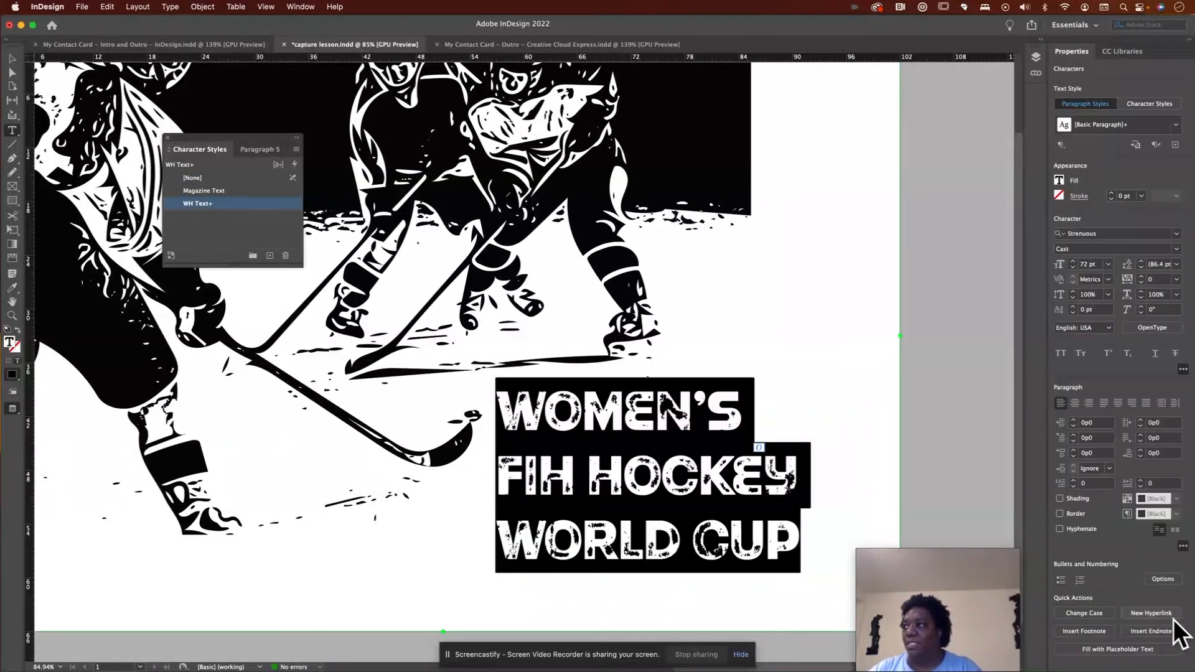
left_click(1114, 51)
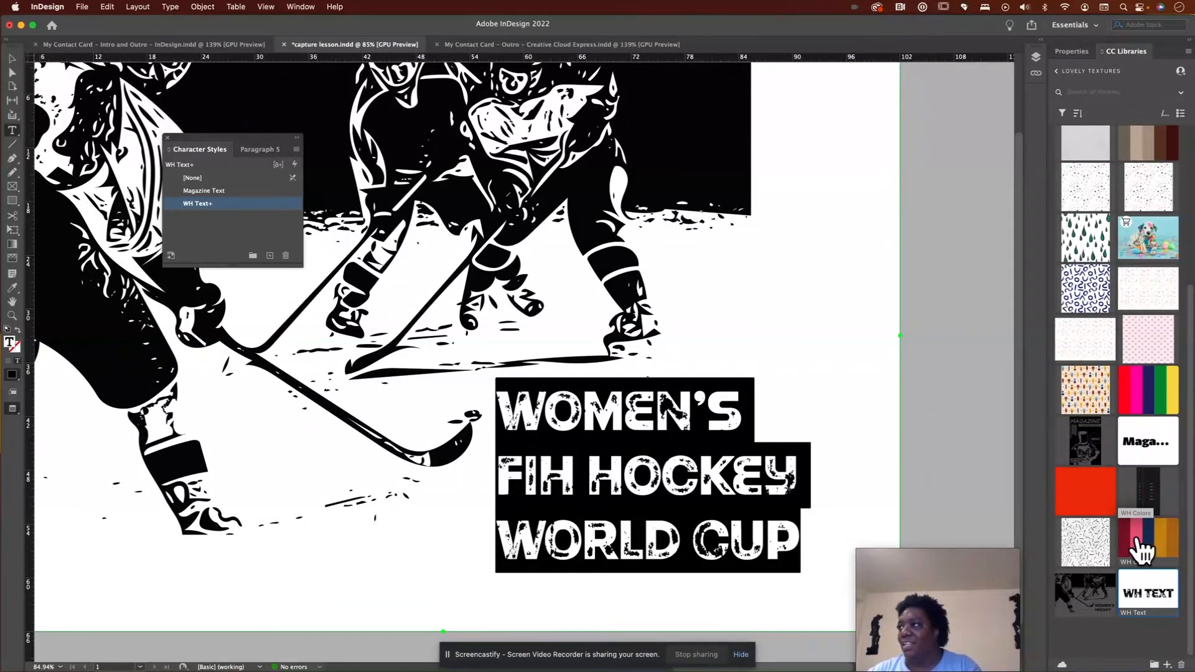
left_click(11, 59)
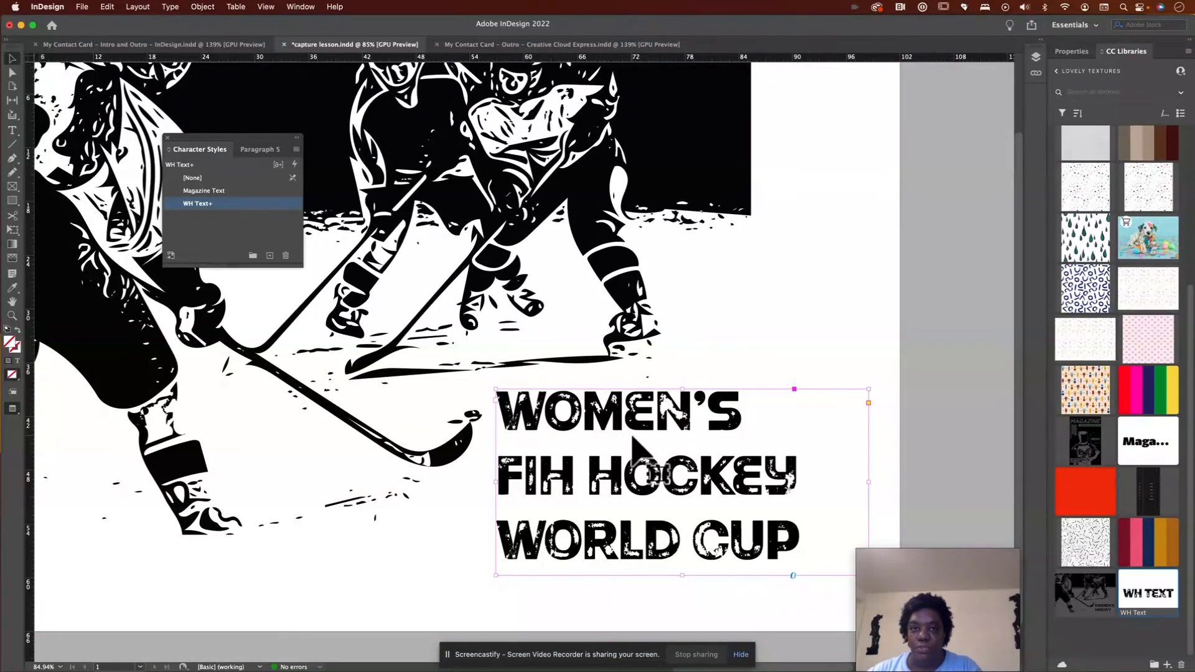
- Try filling the headline's frame with the dark red from WH Colors, and undo the fill
left_click(17, 362)
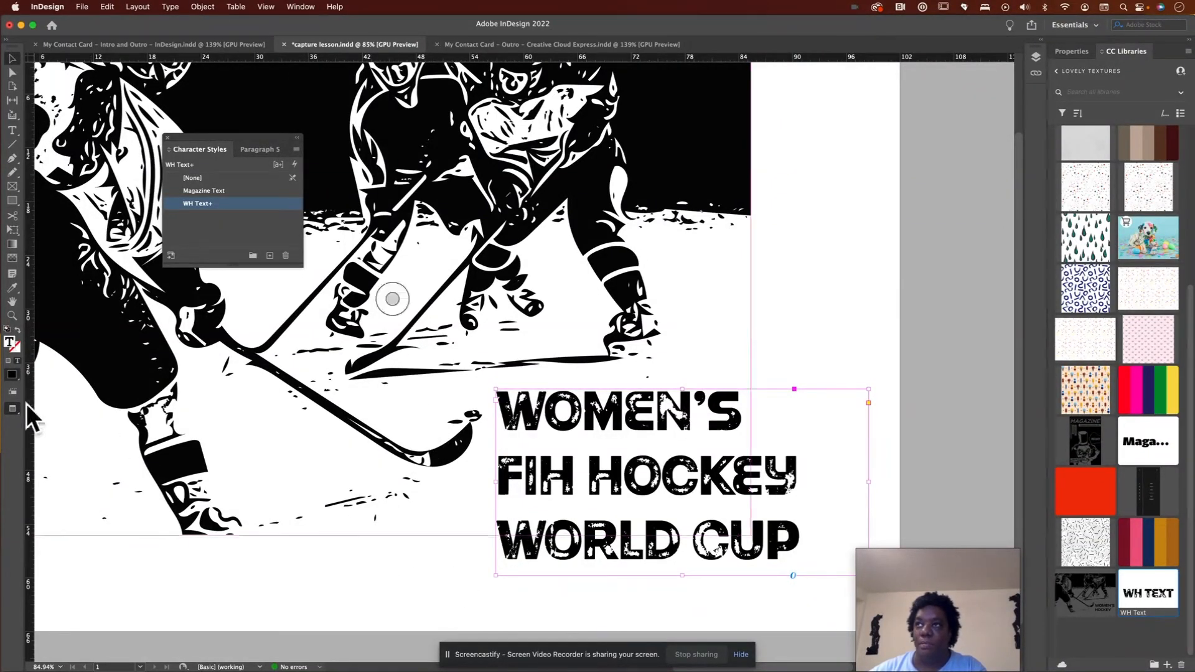
left_click(8, 361)
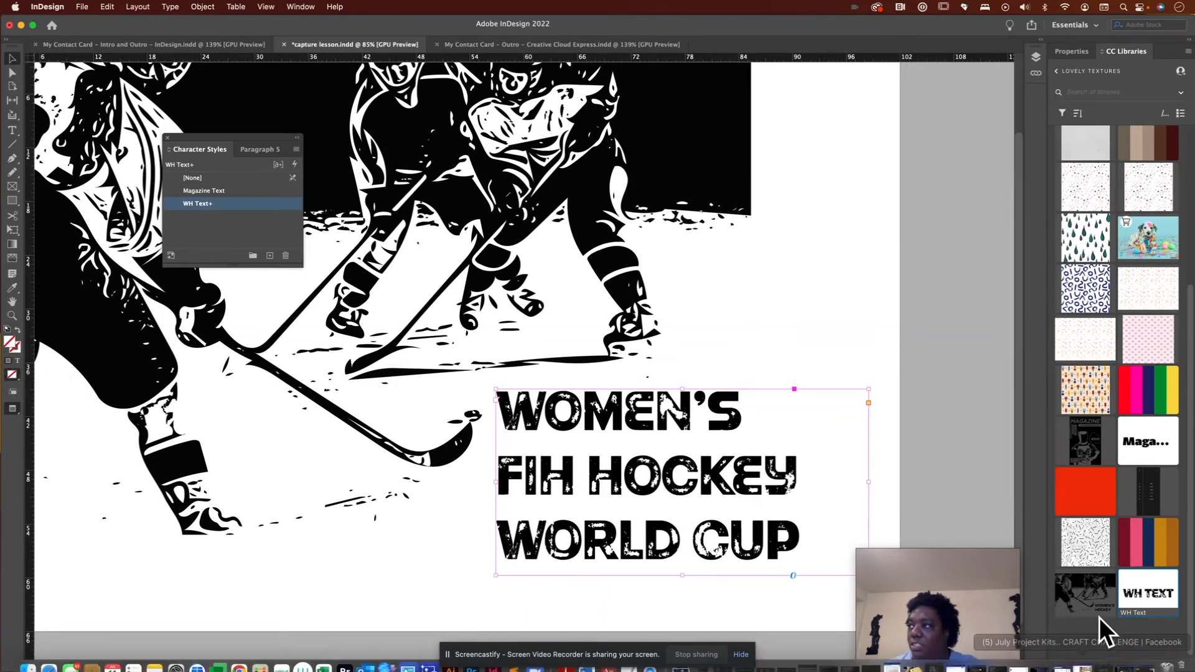
left_click(1123, 548)
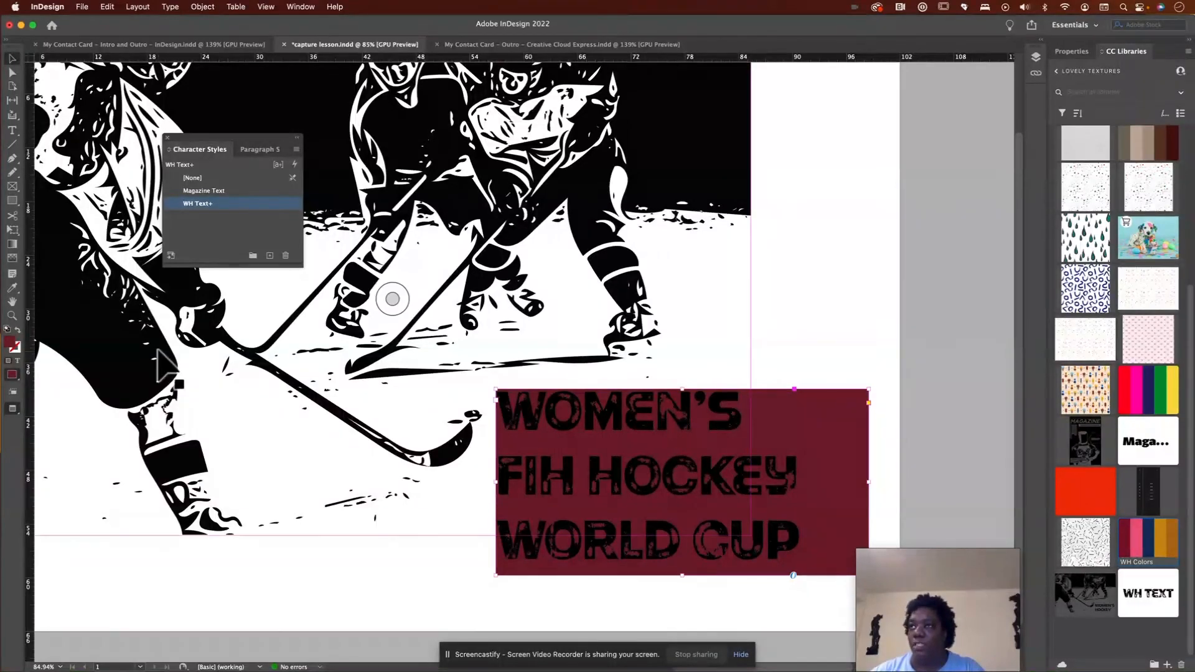
key("super+z")
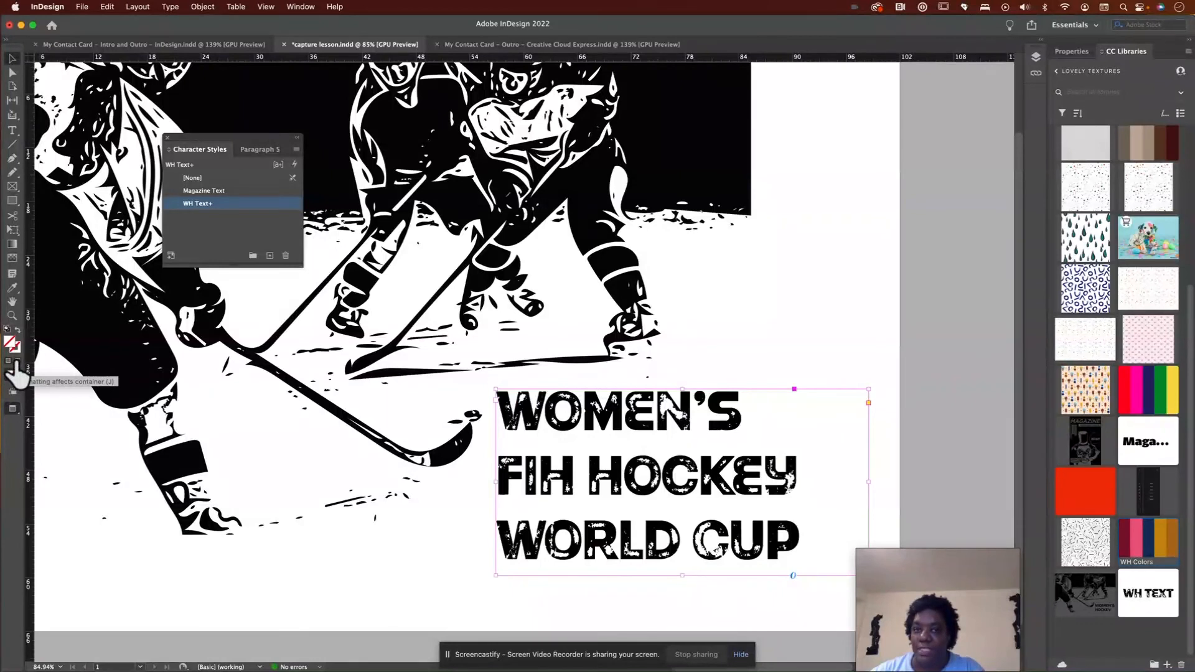
- Make color formatting affect the headline text, try the pink, navy and brown from WH Colors, and settle on the dark red
left_click(16, 362)
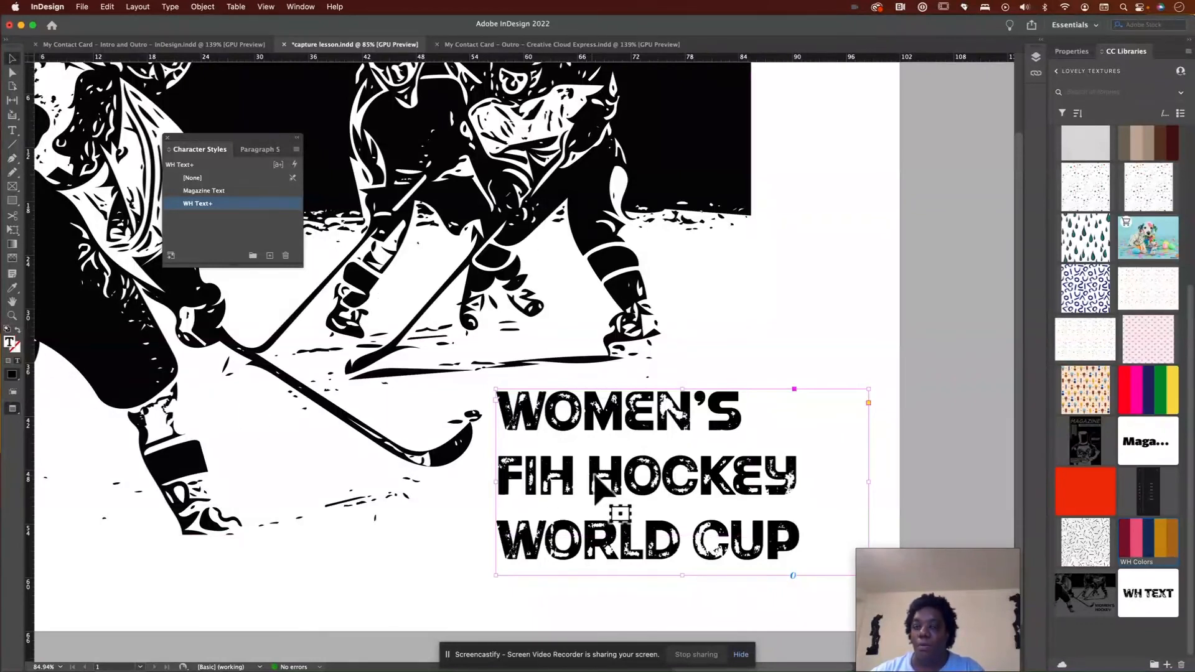
left_click(1135, 540)
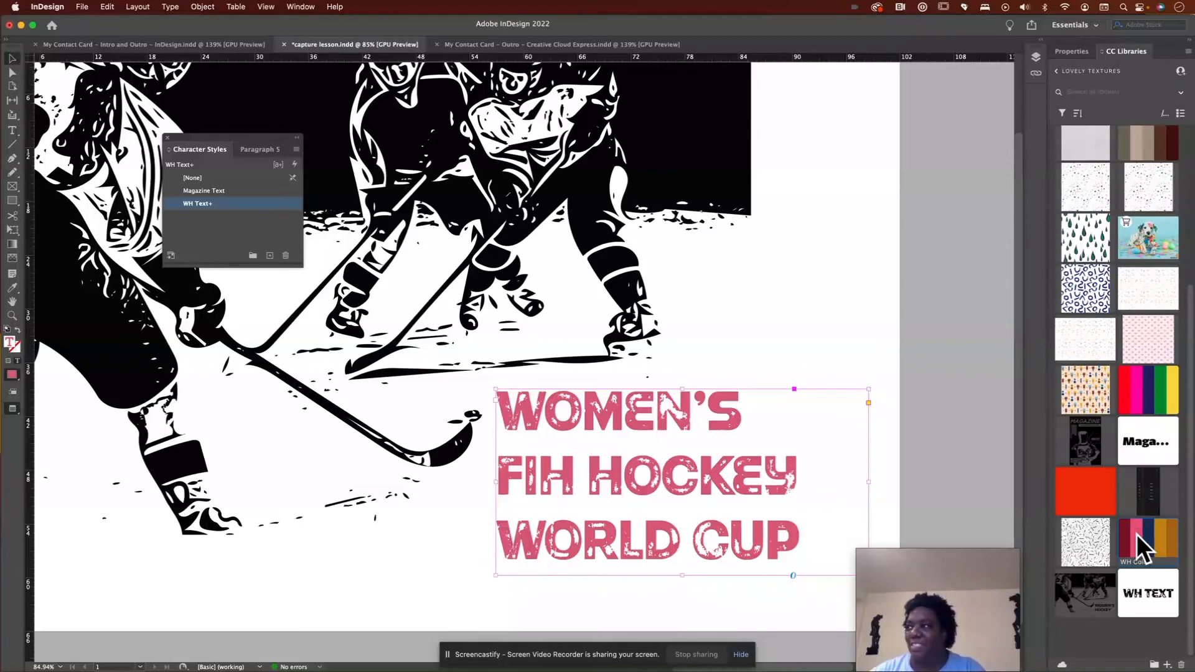
left_click(1145, 539)
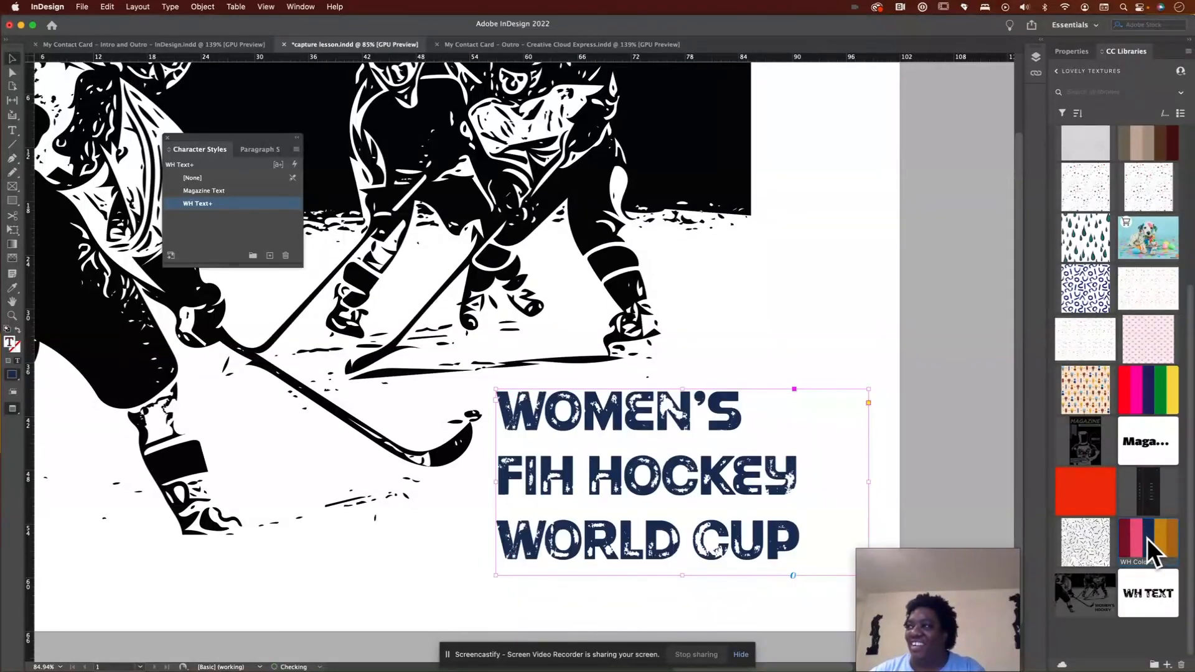
left_click(1164, 538)
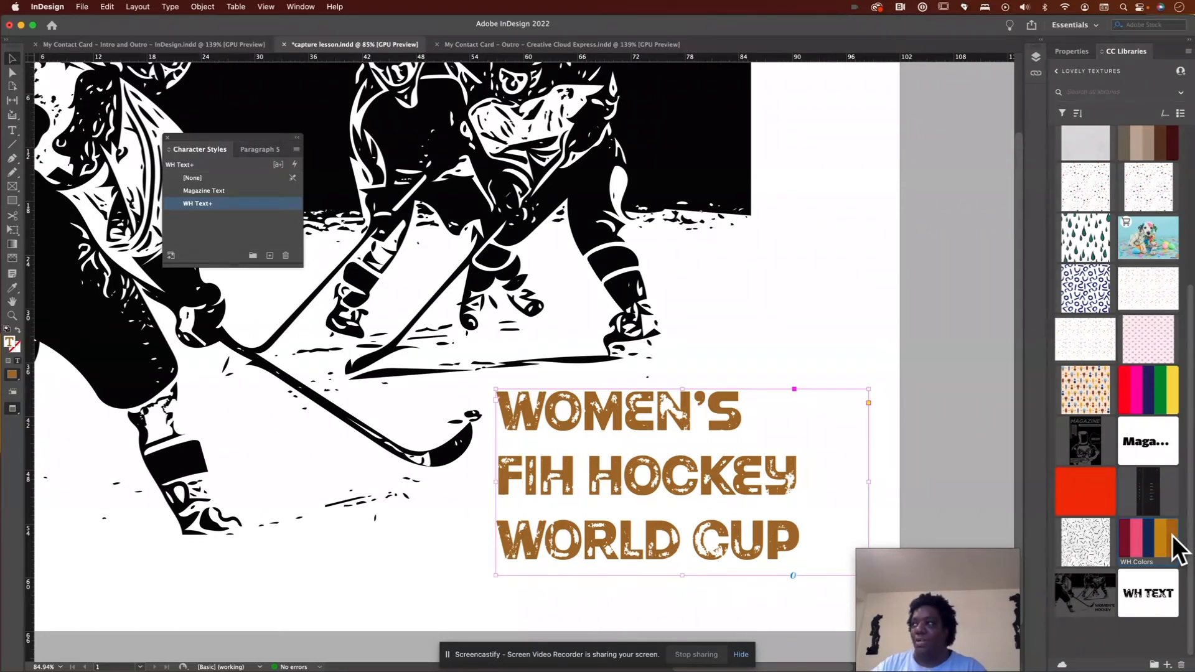
left_click(1134, 535)
left_click(1123, 533)
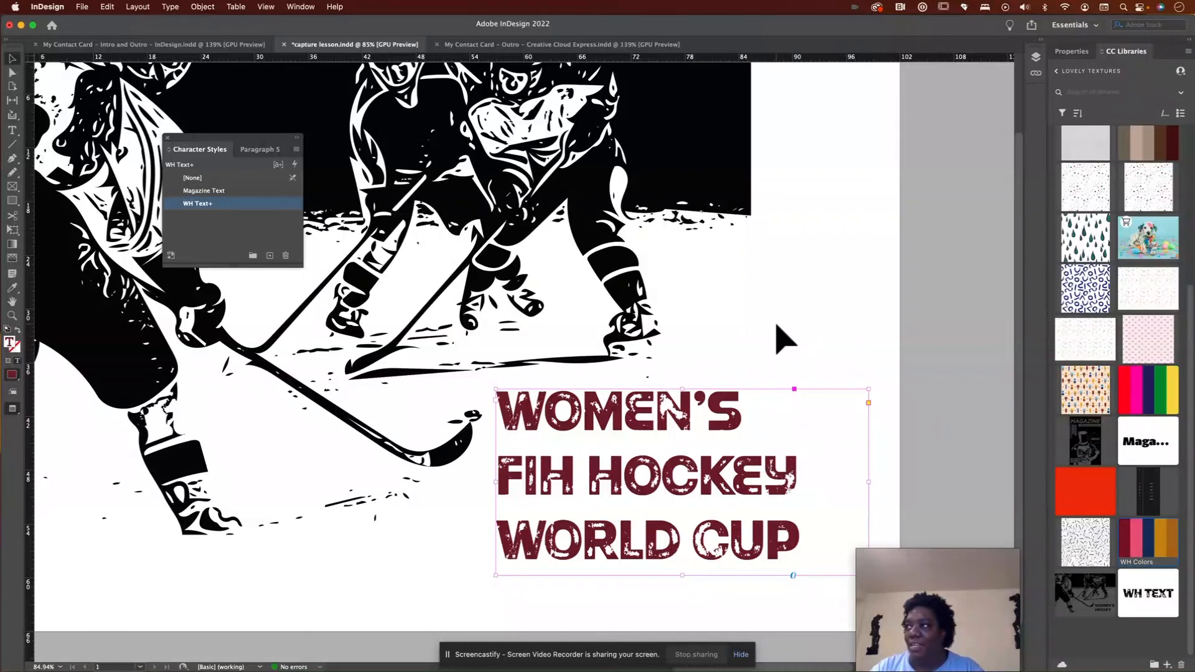
- Close the floating Character Styles and enlarge the hockey artwork from its lower-right corner to fill the whole page
left_click(797, 290)
scroll(798, 290, "up", 1)
scroll(799, 290, "left", 3)
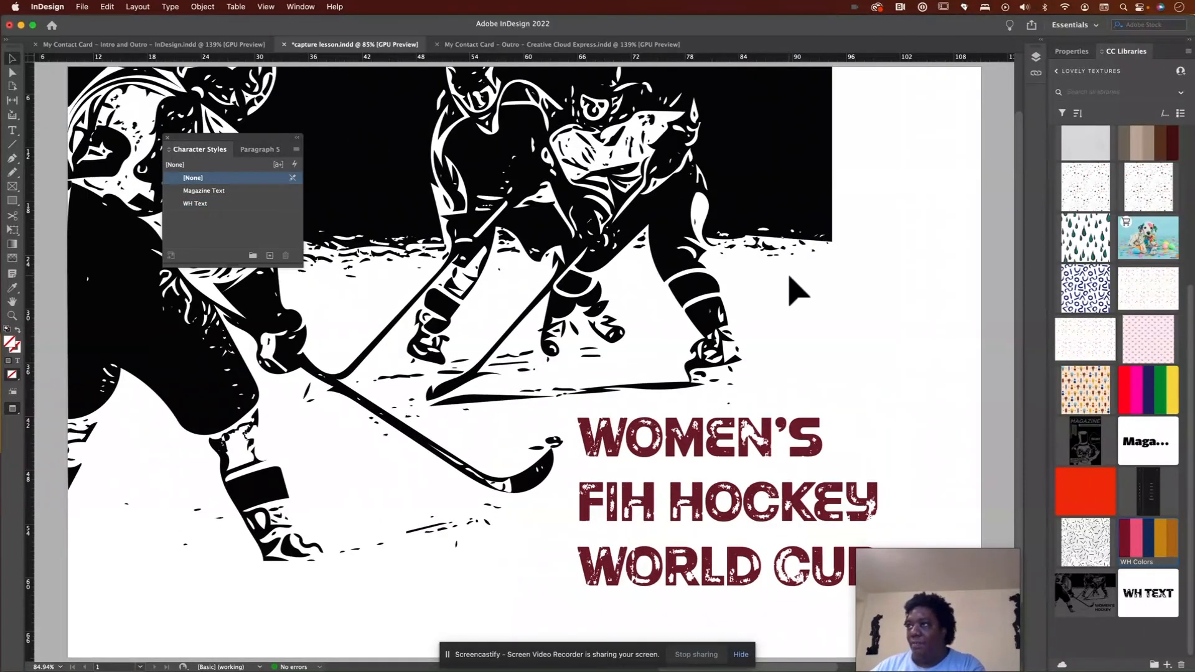
key("super+minus")
key("super+minus")
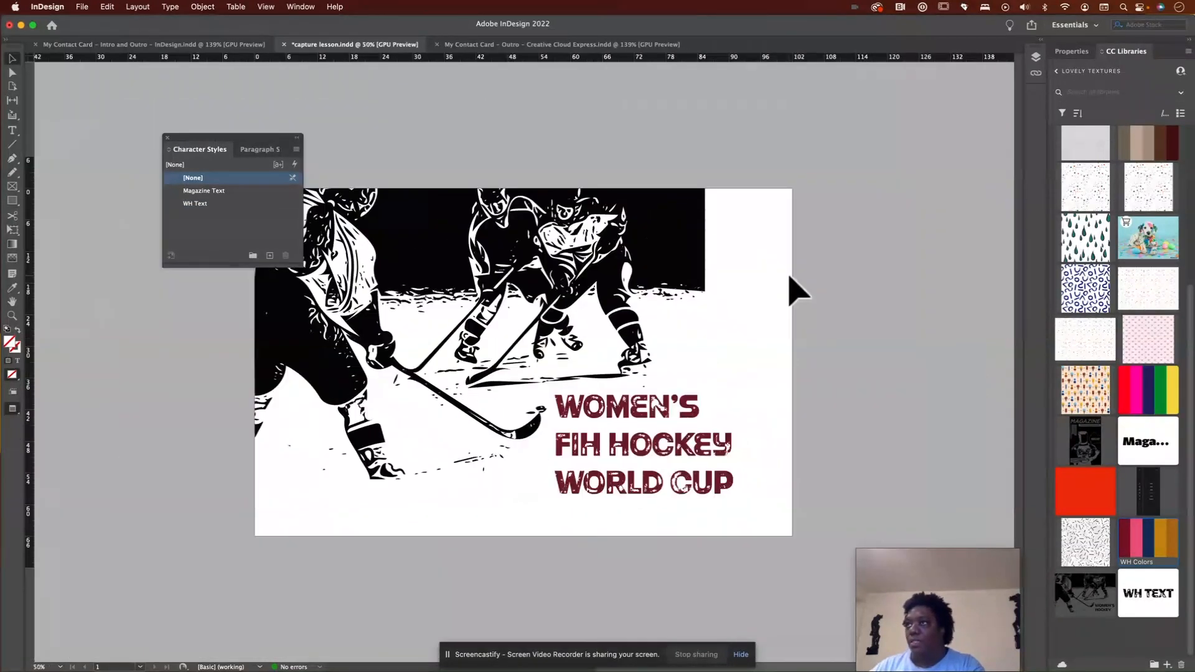
left_click(168, 137)
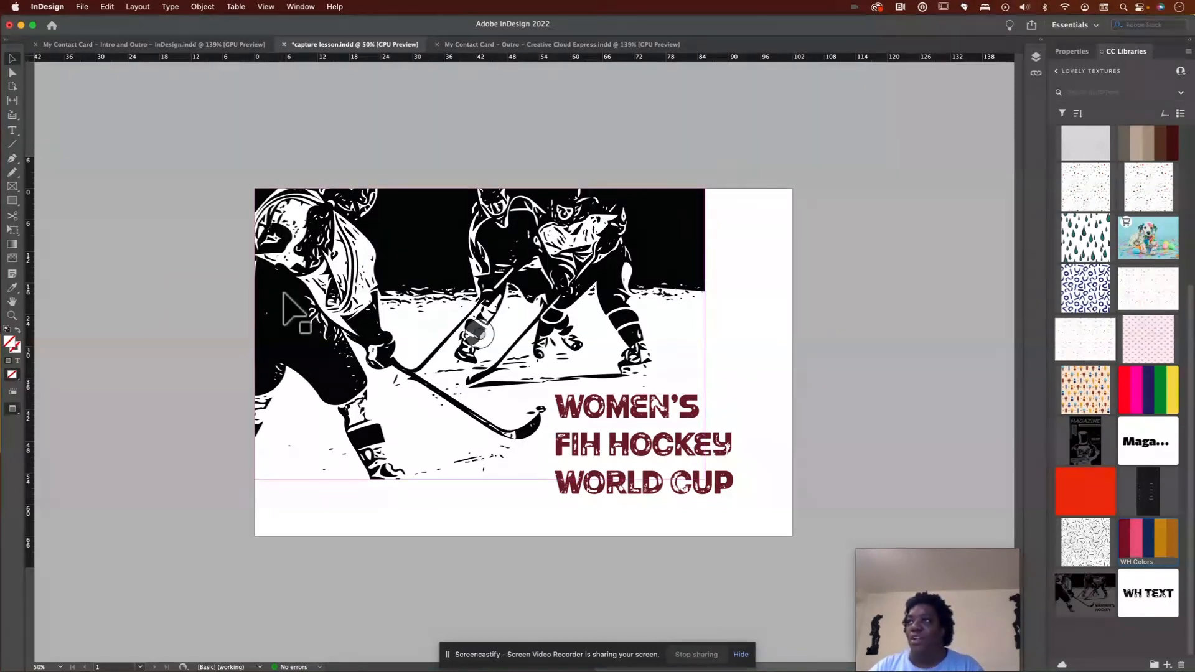
left_click(318, 304)
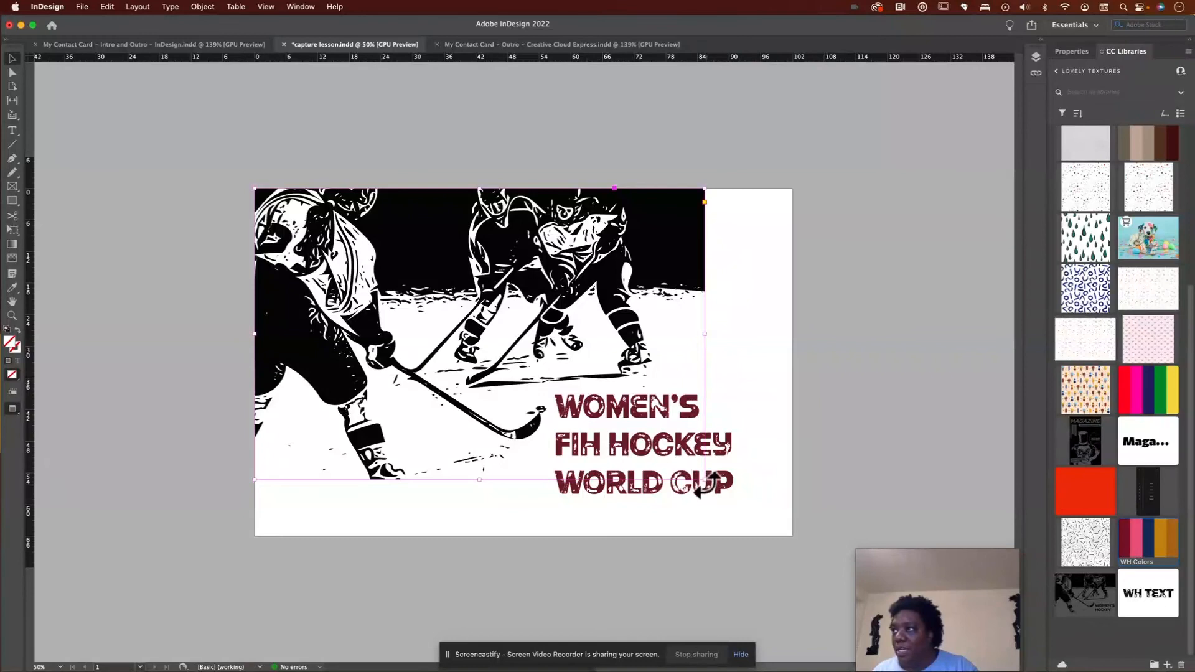
left_click_drag(705, 480, 791, 536)
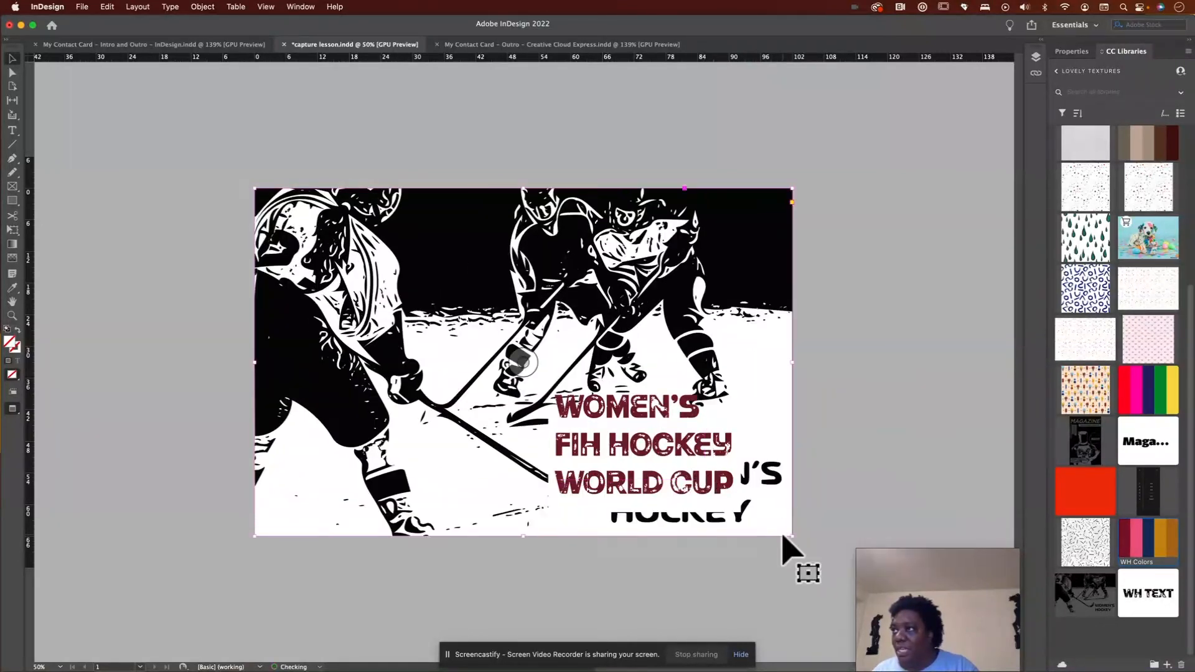
- Move the headline toward the page's lower-right corner and extend the unlocked white rectangle to the page corner over the old lettering, relocking it
left_click(622, 436)
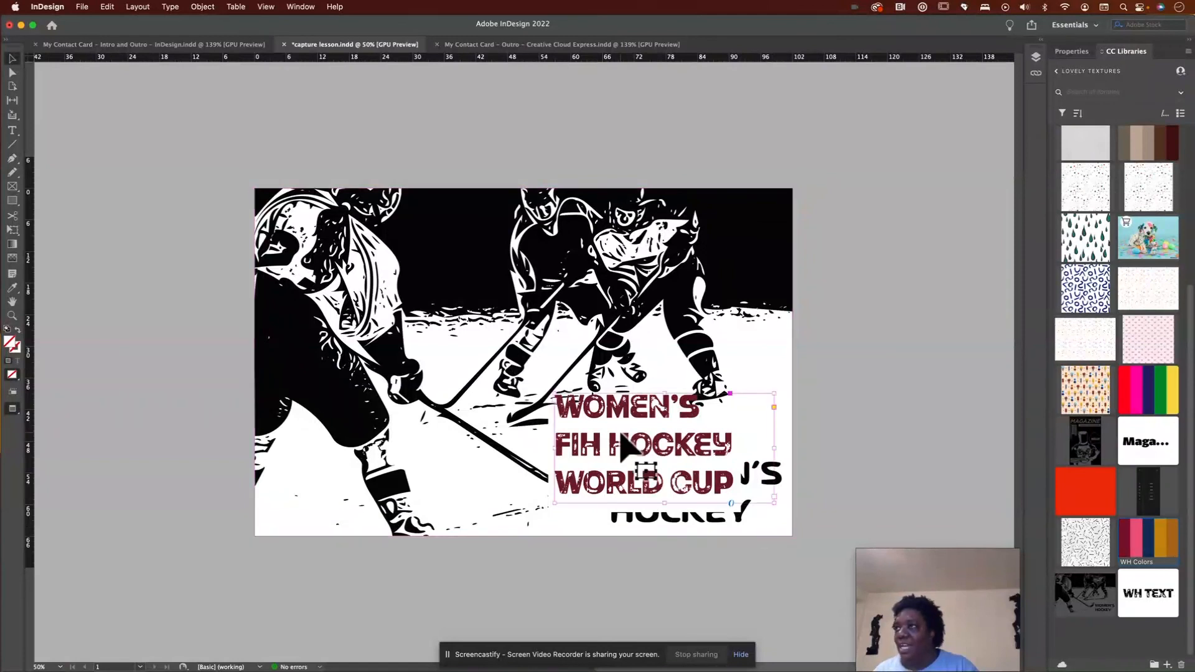
left_click_drag(625, 439, 660, 475)
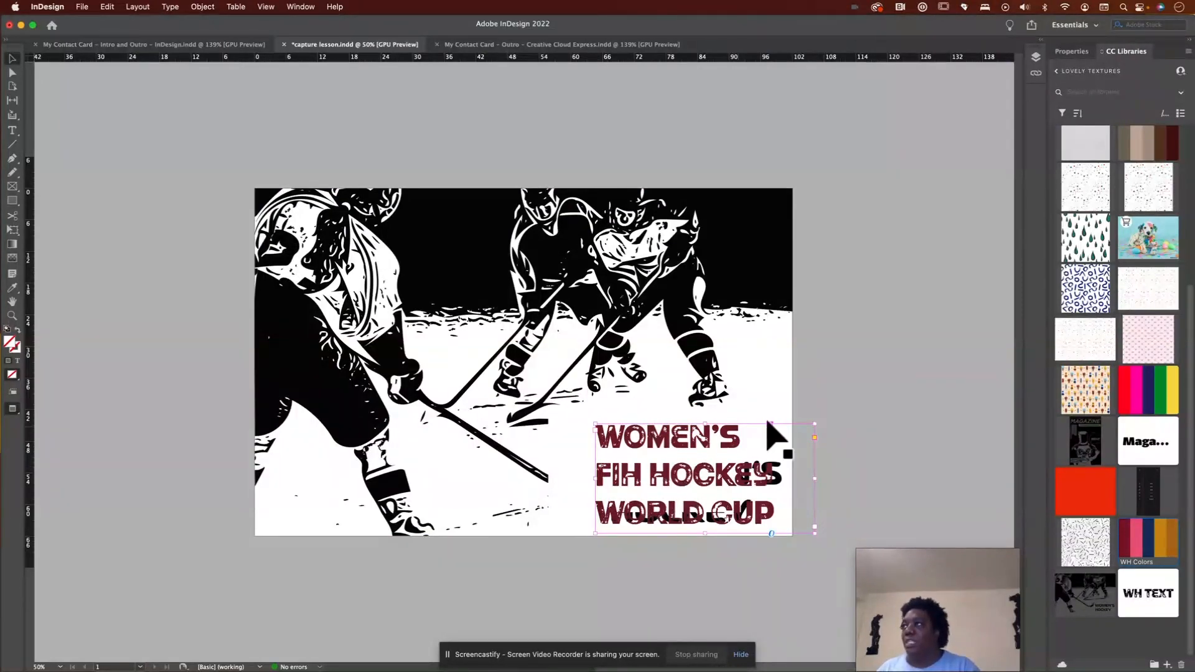
left_click(1035, 56)
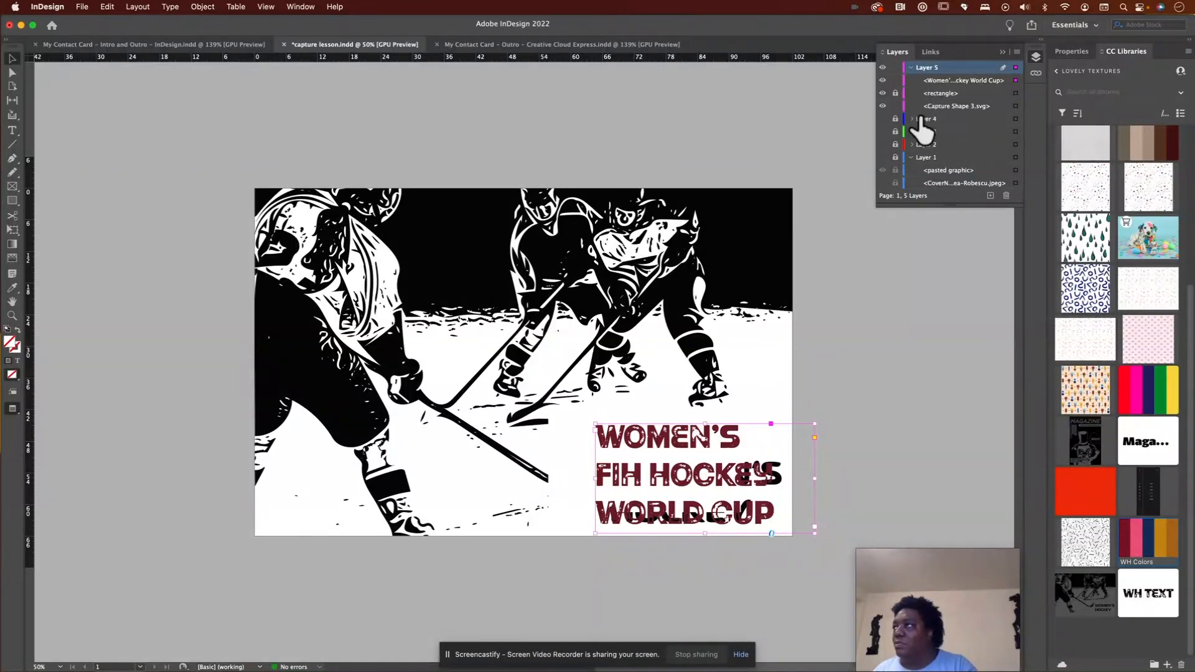
left_click(1016, 94)
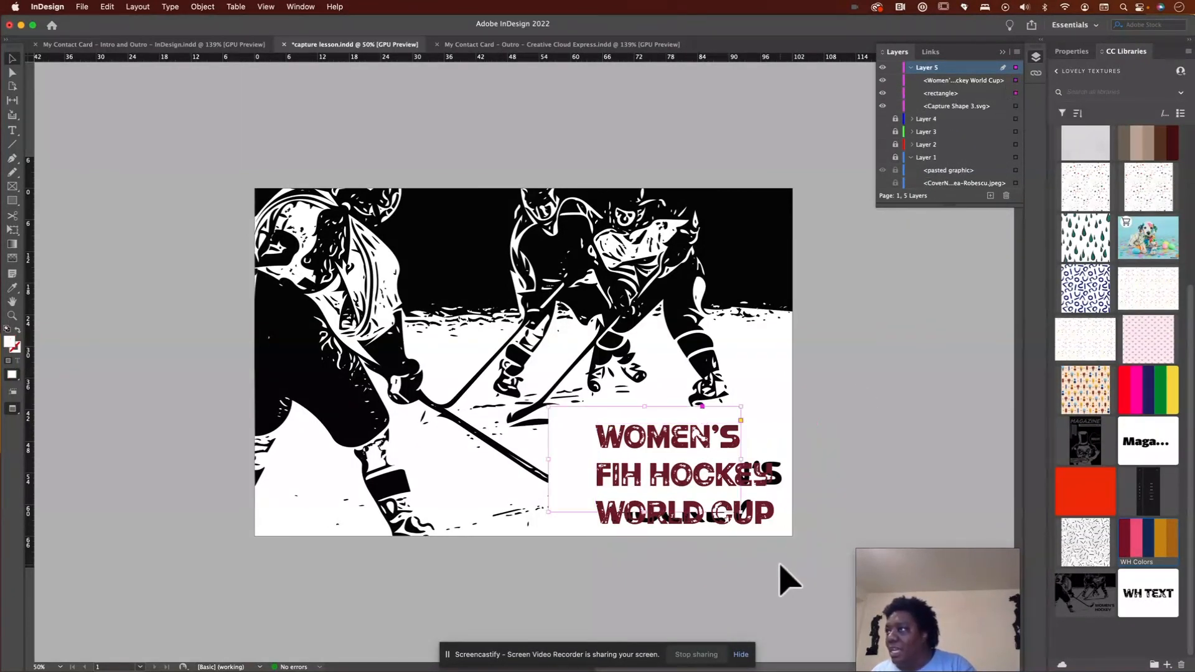
left_click_drag(740, 512, 796, 537)
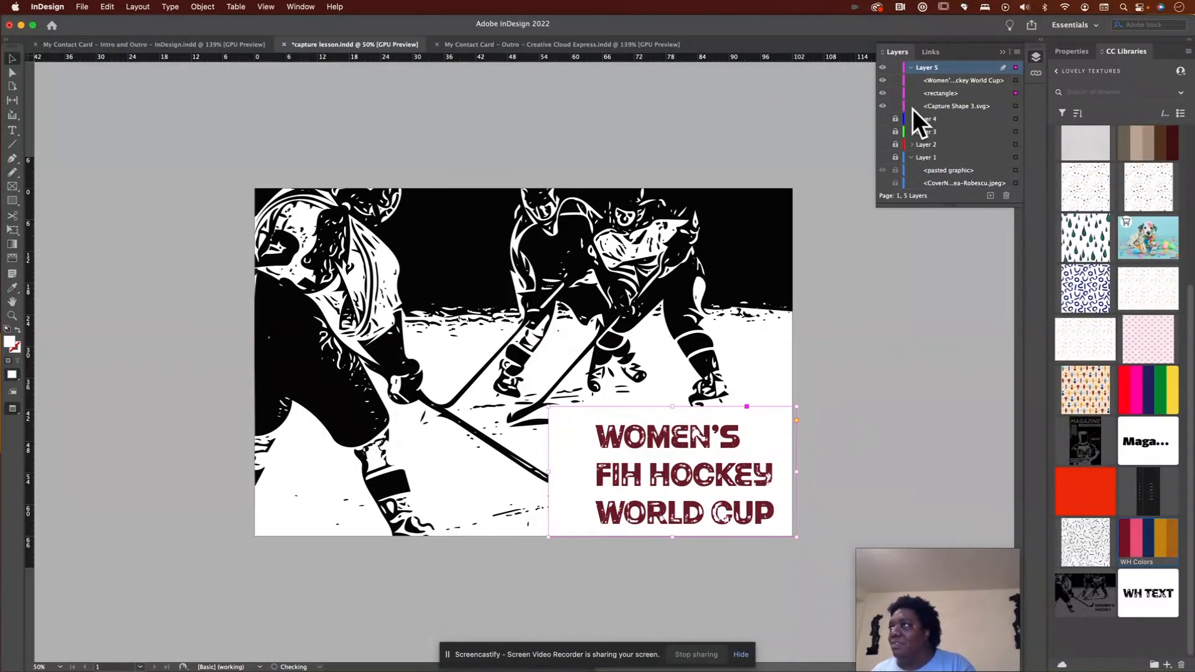
left_click(895, 92)
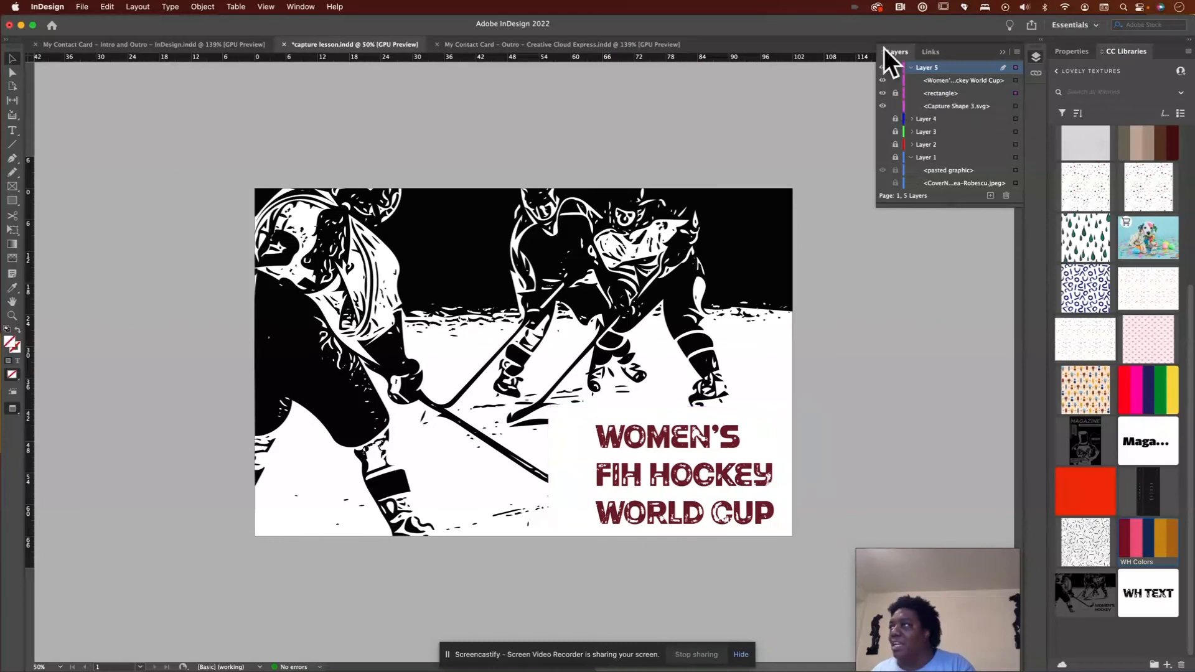
left_click(1001, 51)
- Nudge the headline's text frame slightly up and left within the white area, and deselect it
left_click(675, 486)
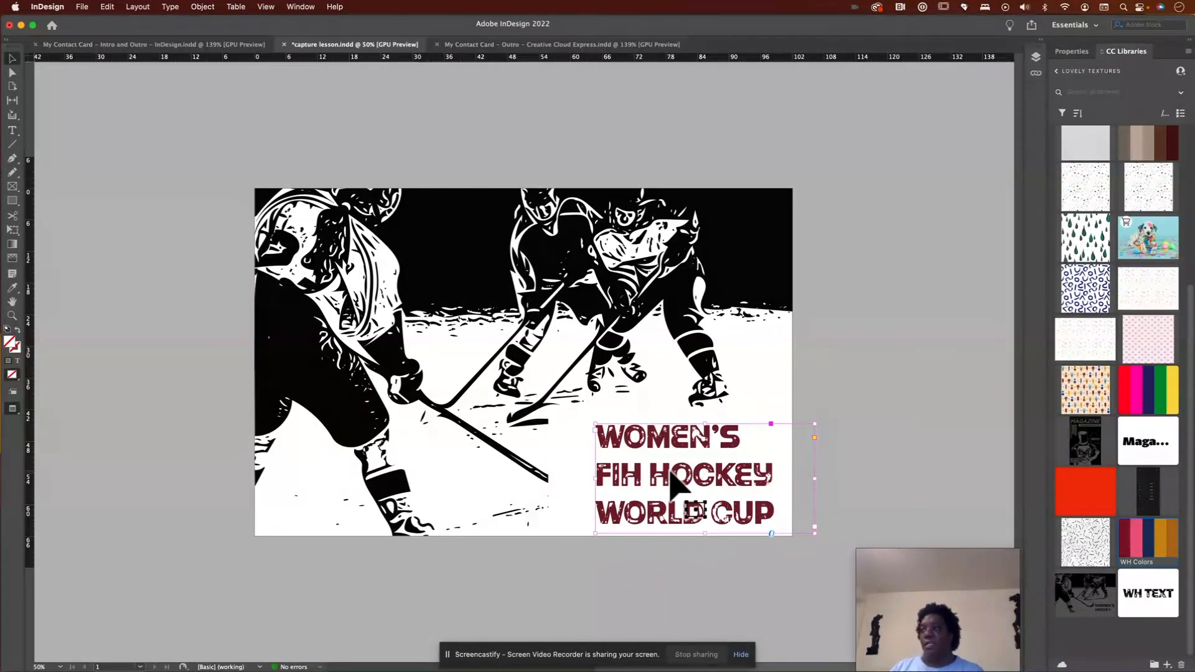
left_click_drag(667, 470, 659, 465)
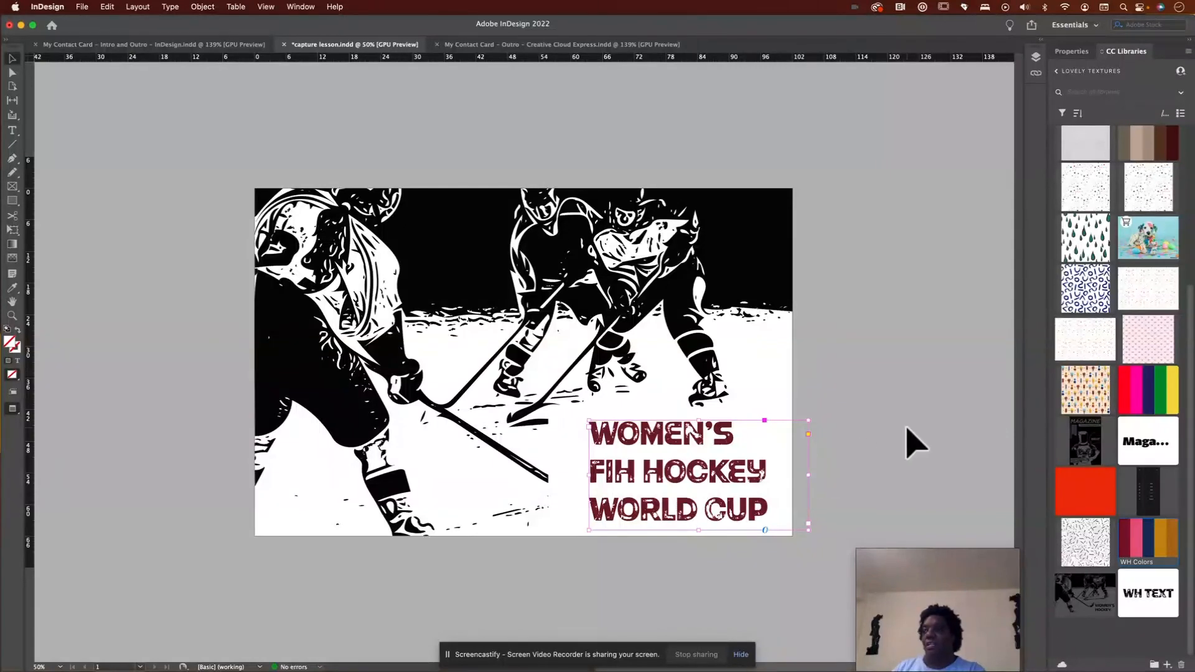
left_click(522, 363)
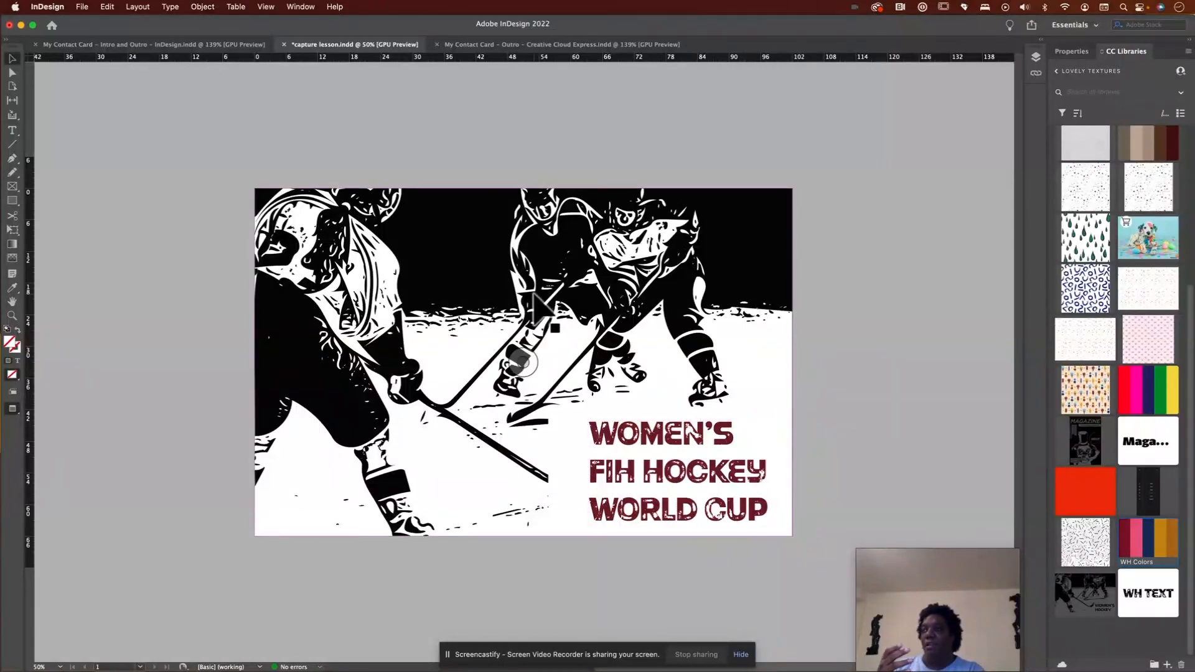